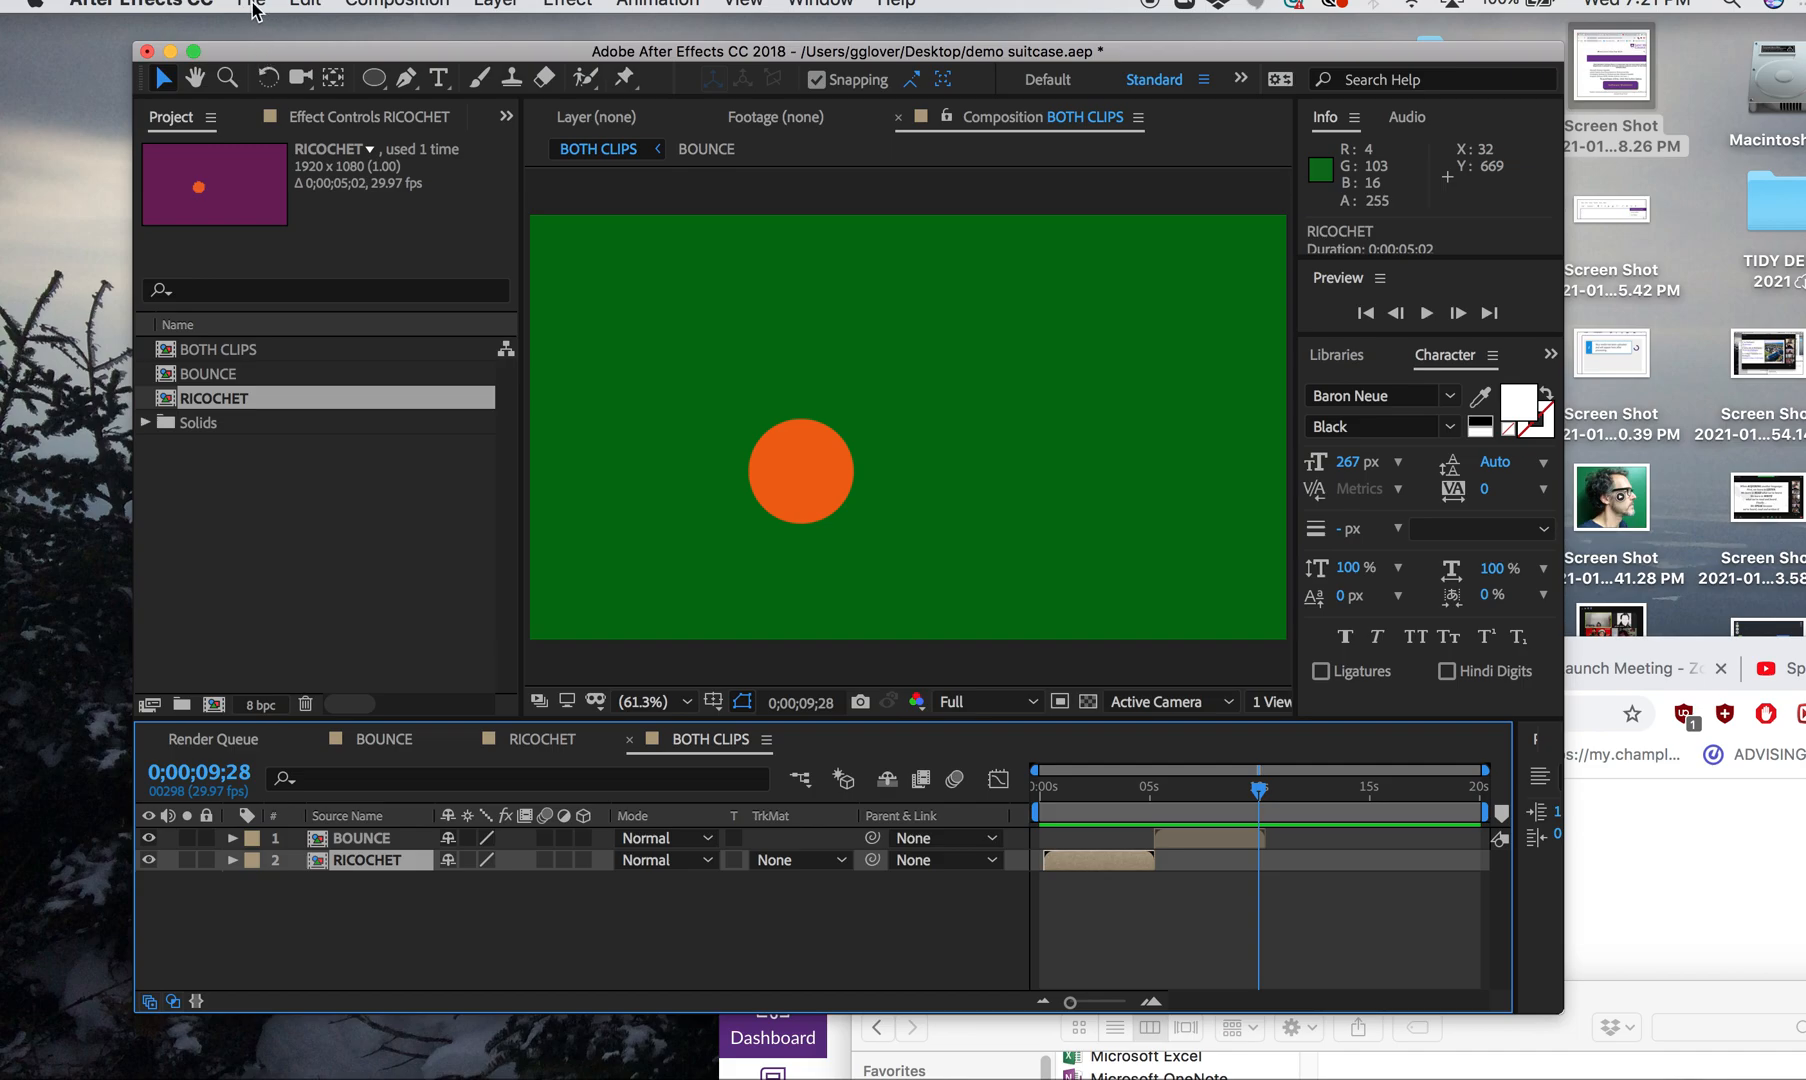
# Show the Render Queue holding the BOTH CLIPS composition
pyautogui.click(256, 6)
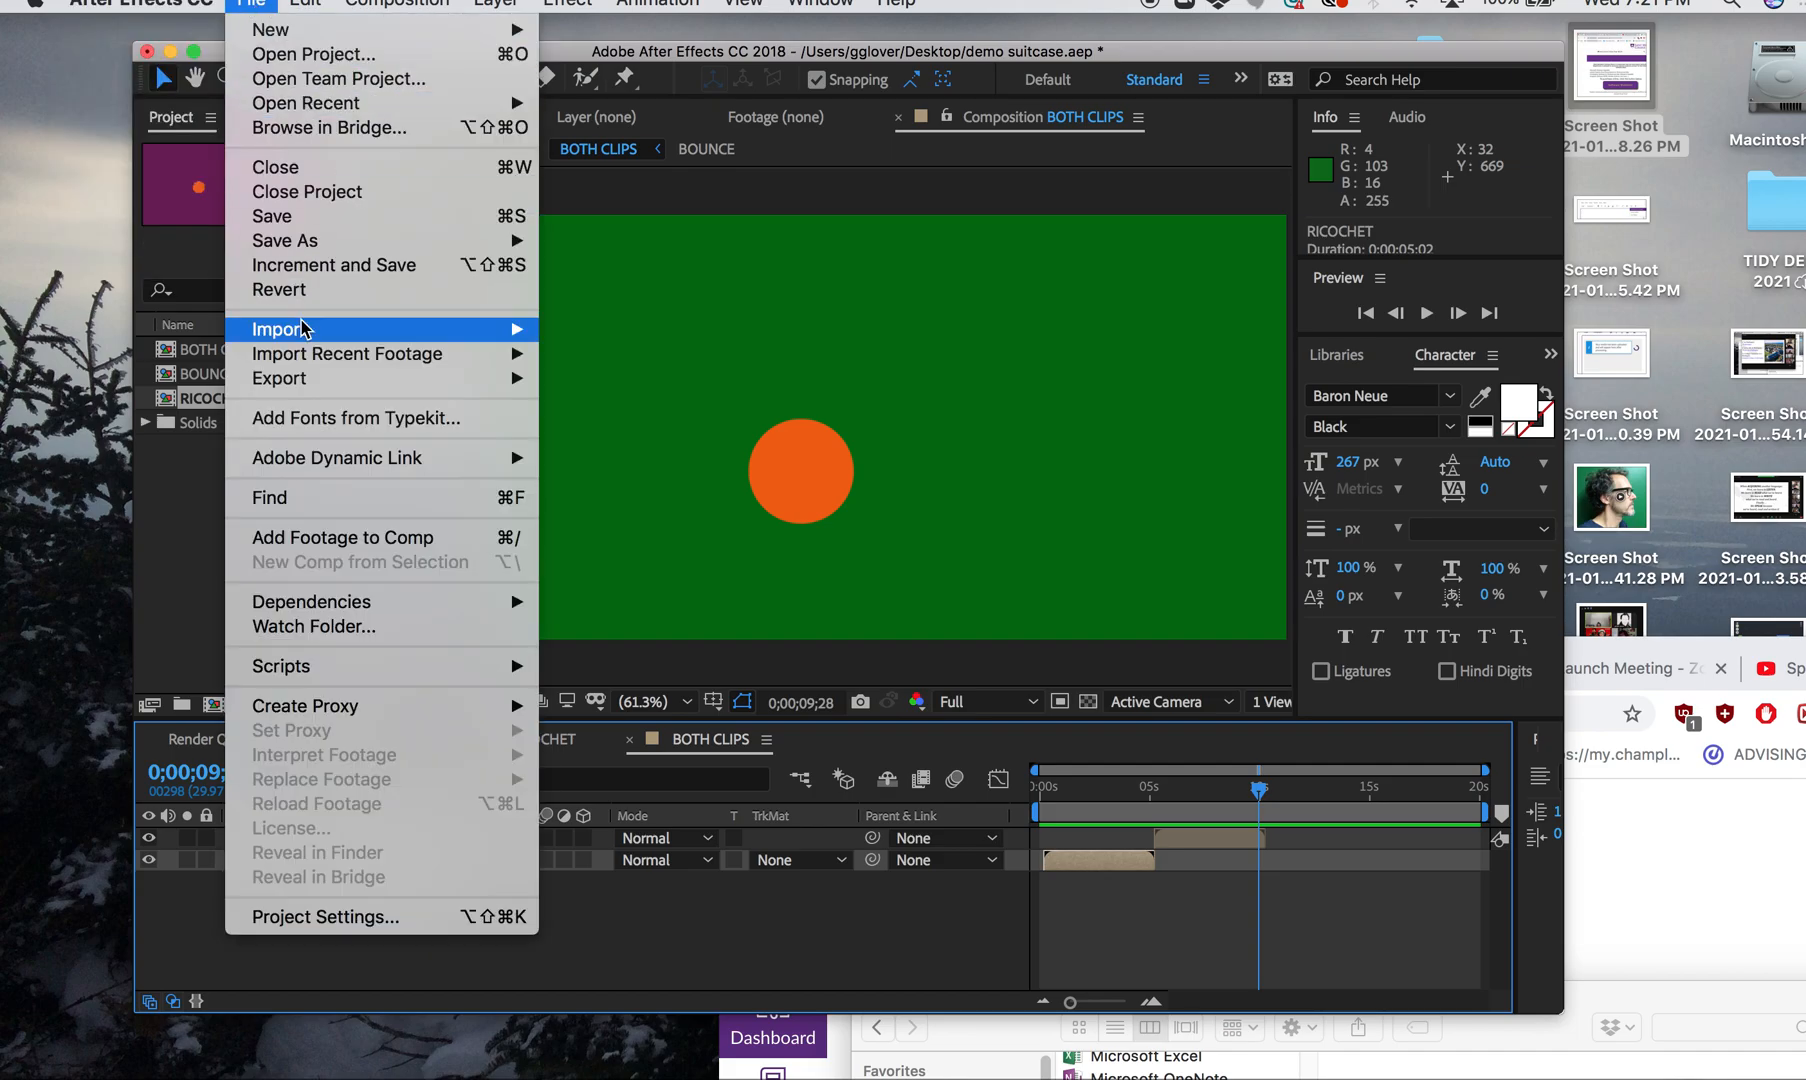
pyautogui.moveTo(305, 380)
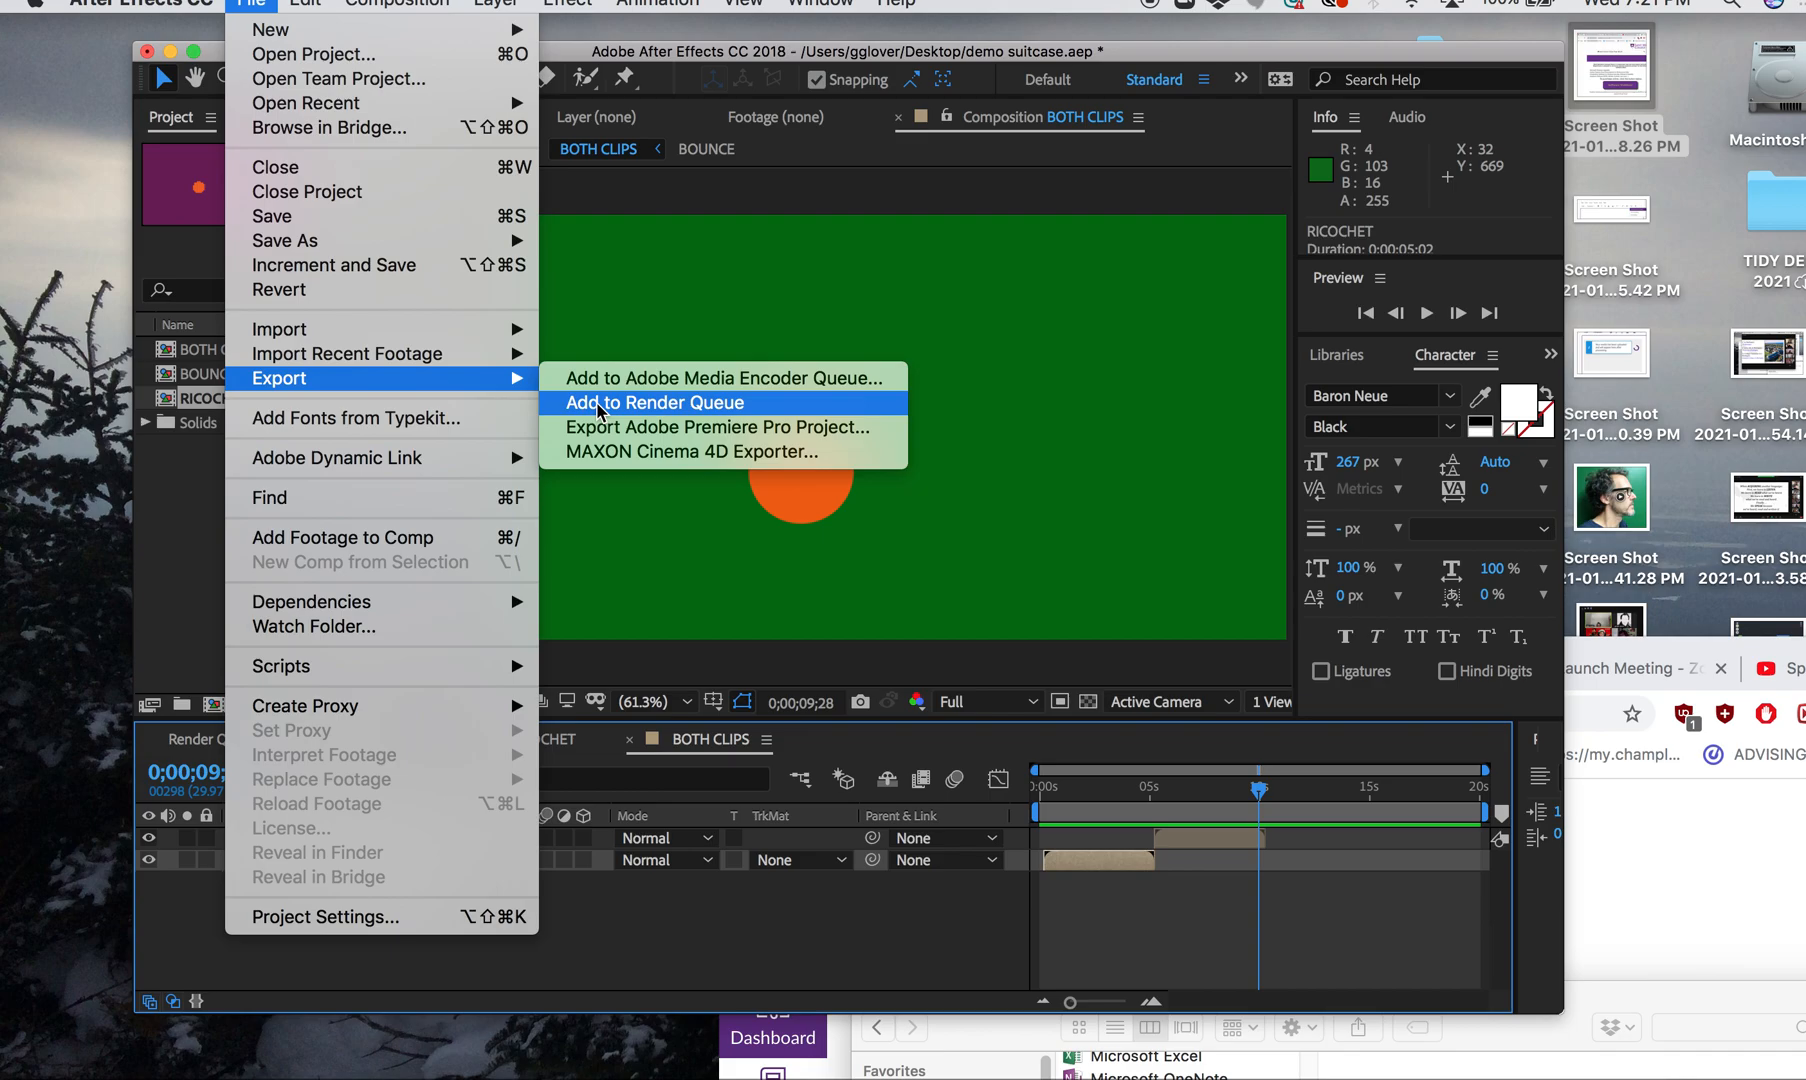
pyautogui.click(88, 558)
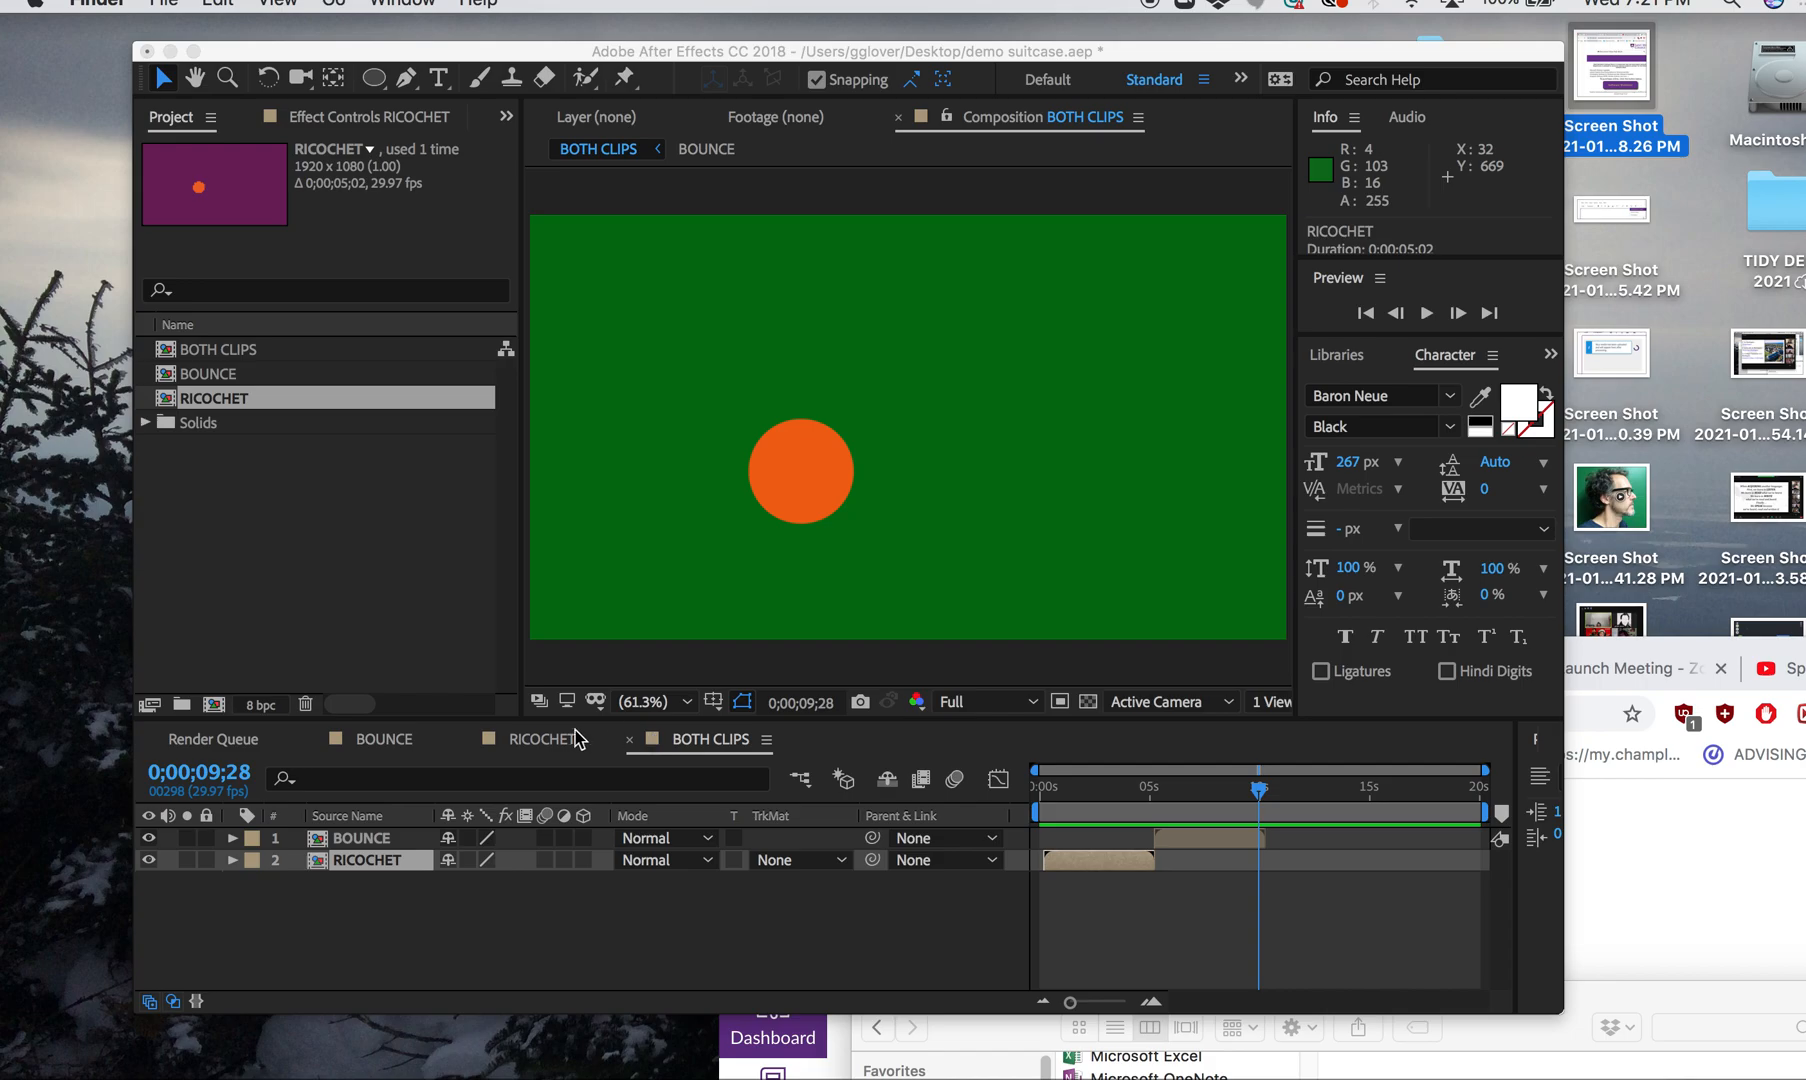
pyautogui.click(222, 748)
pyautogui.click(215, 740)
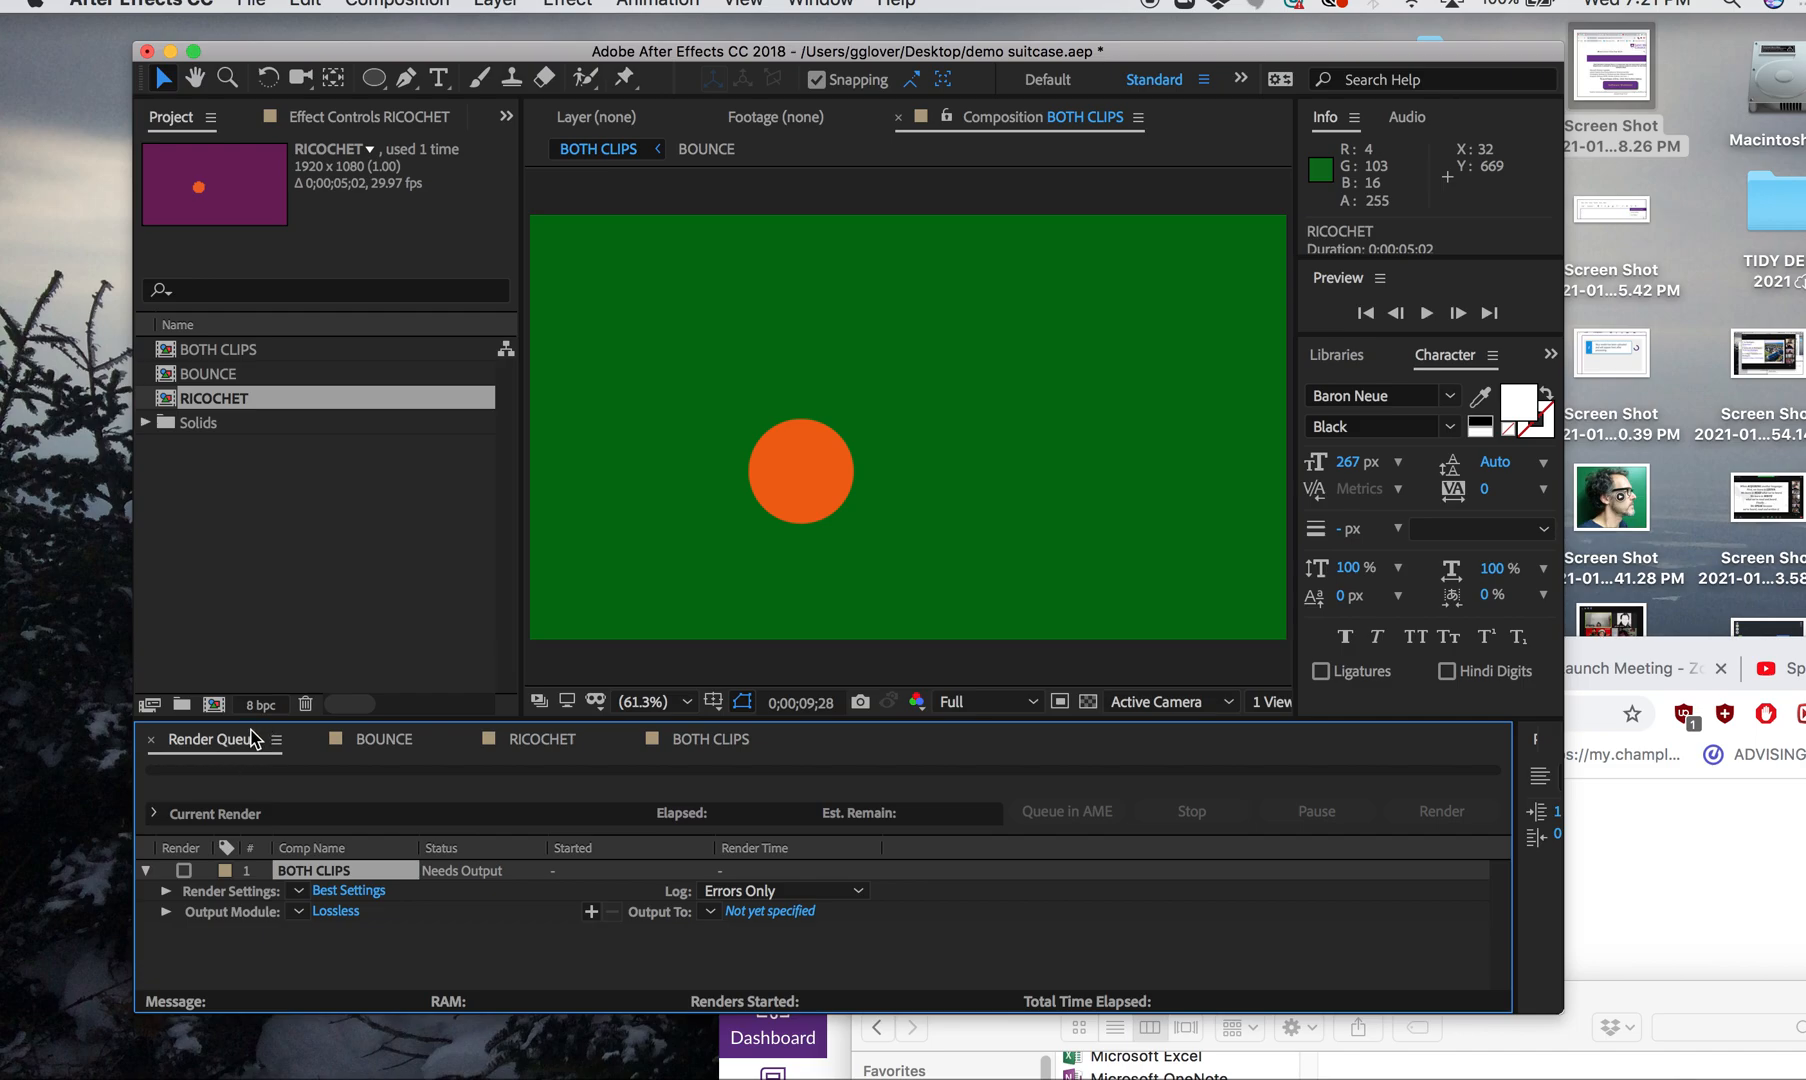
# Enlarge the application window and make the Render Queue area taller
pyautogui.moveTo(1562, 1011); pyautogui.dragTo(1635, 1065)
pyautogui.moveTo(1515, 950); pyautogui.dragTo(1556, 944)
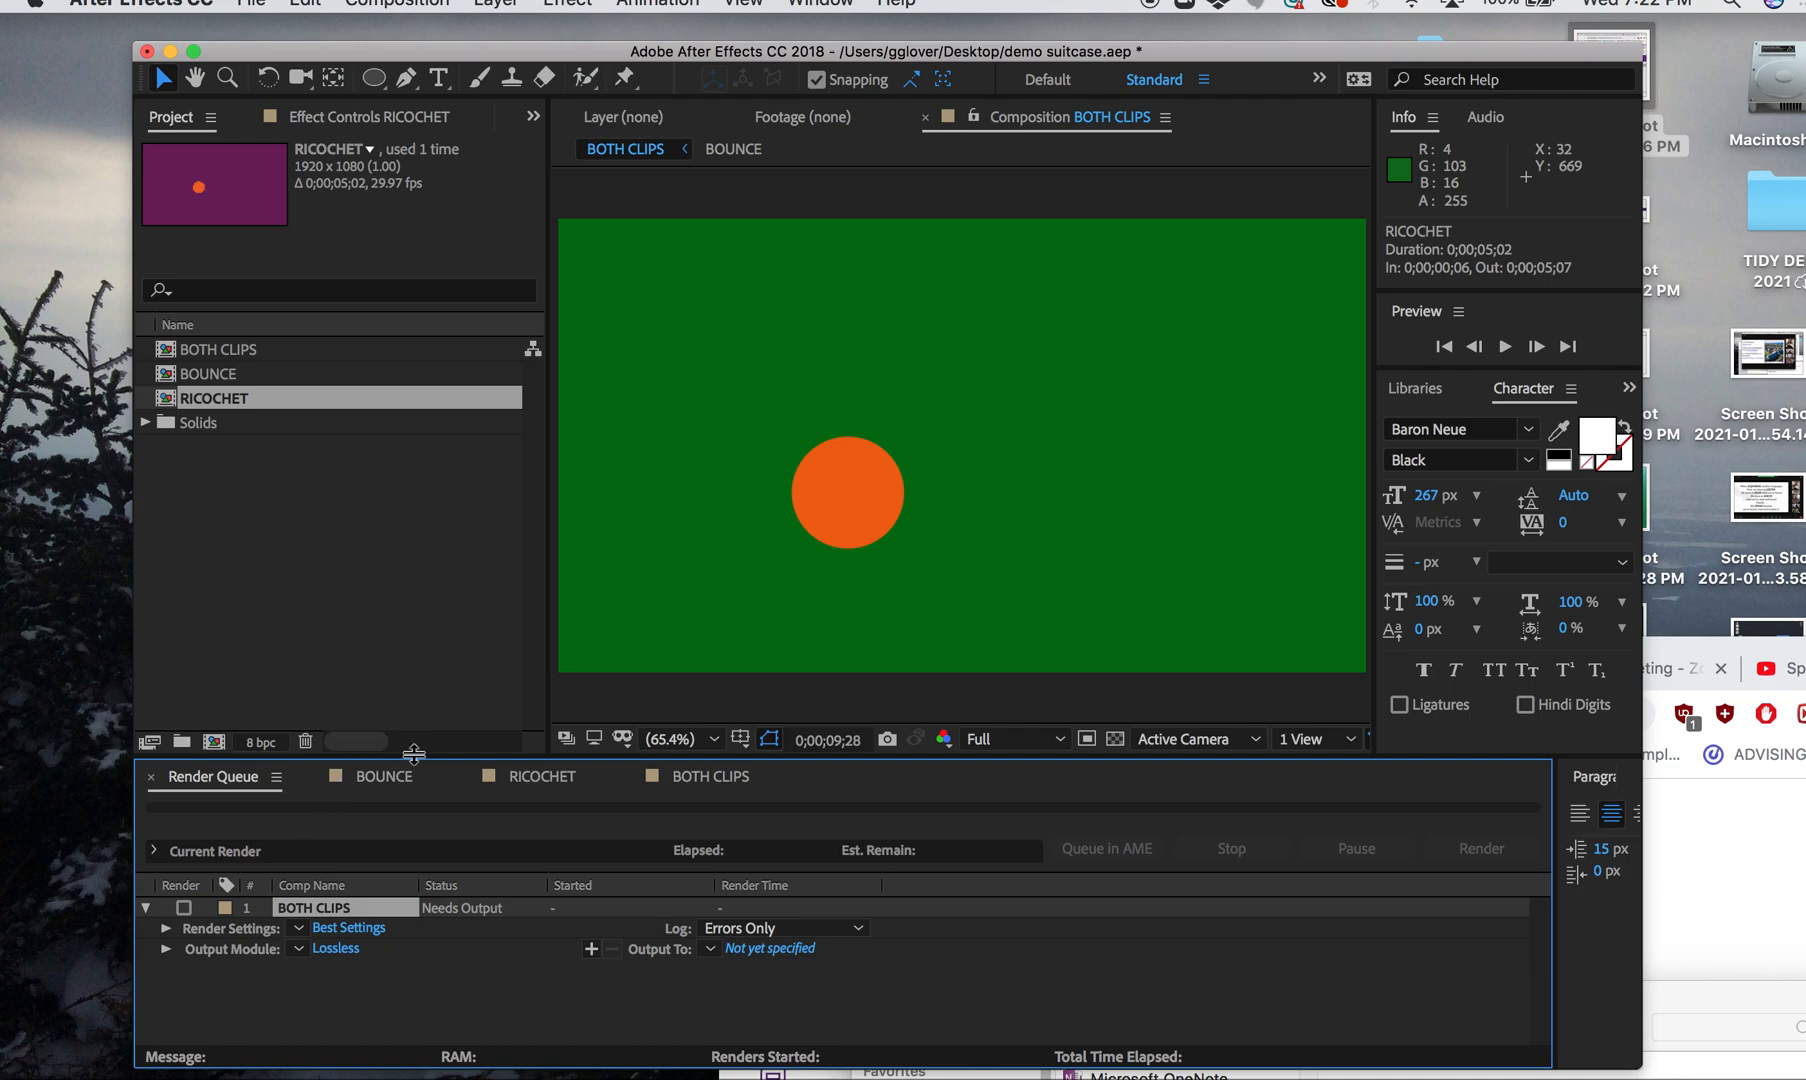
pyautogui.moveTo(411, 757); pyautogui.dragTo(412, 664)
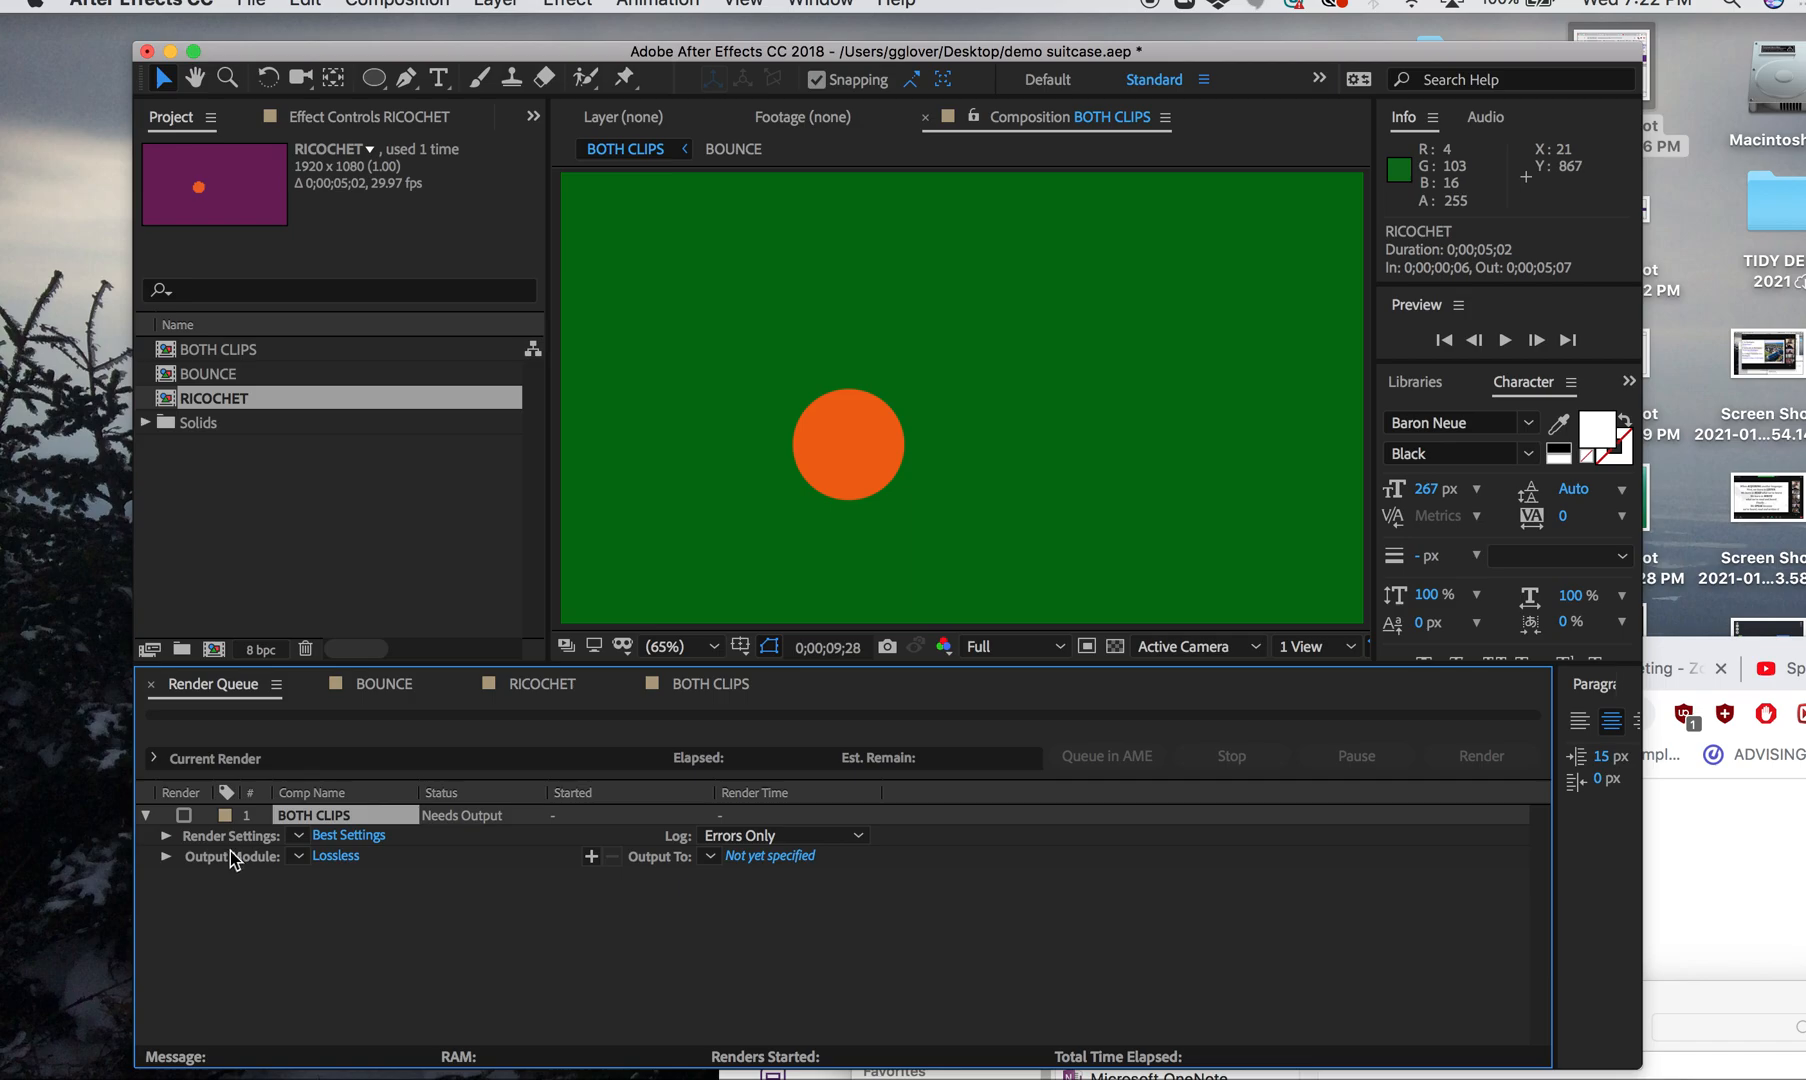
# Review the Time Span choices in the render settings of BOTH CLIPS and leave without applying changes
pyautogui.click(345, 836)
pyautogui.moveTo(735, 187); pyautogui.dragTo(703, 186)
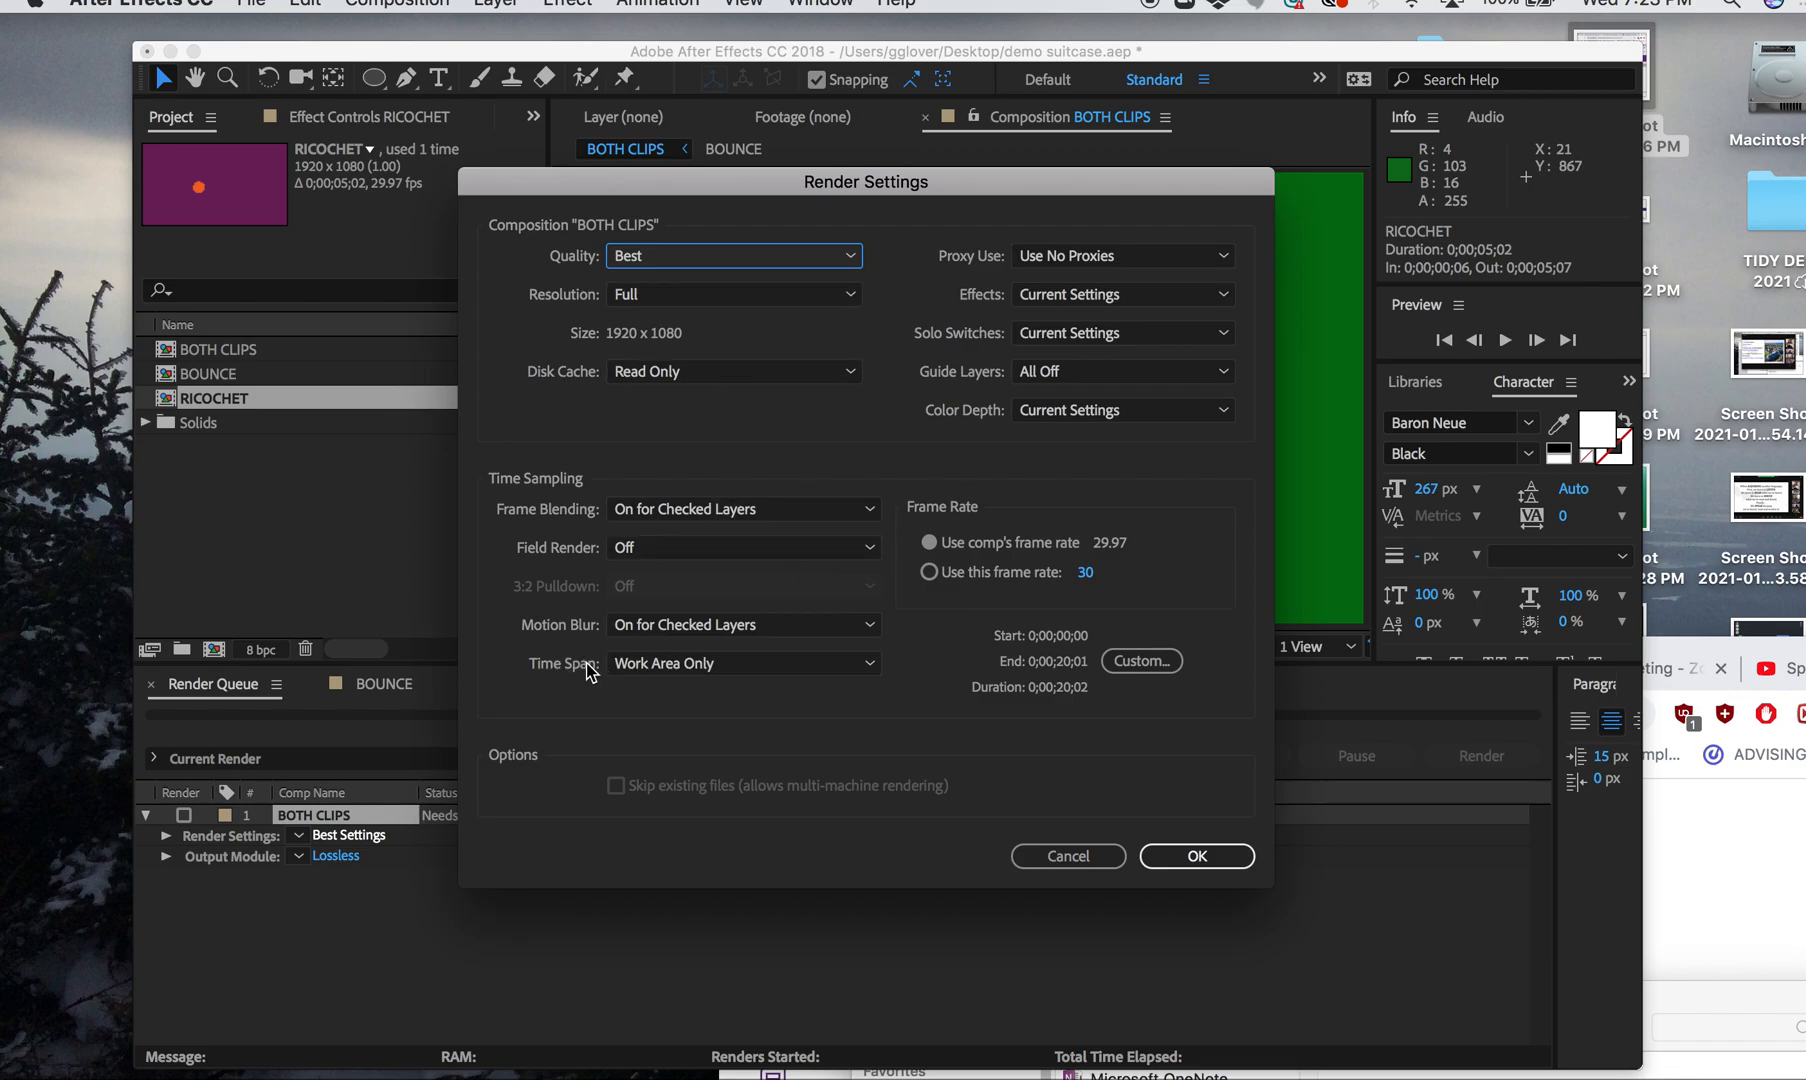
pyautogui.click(632, 664)
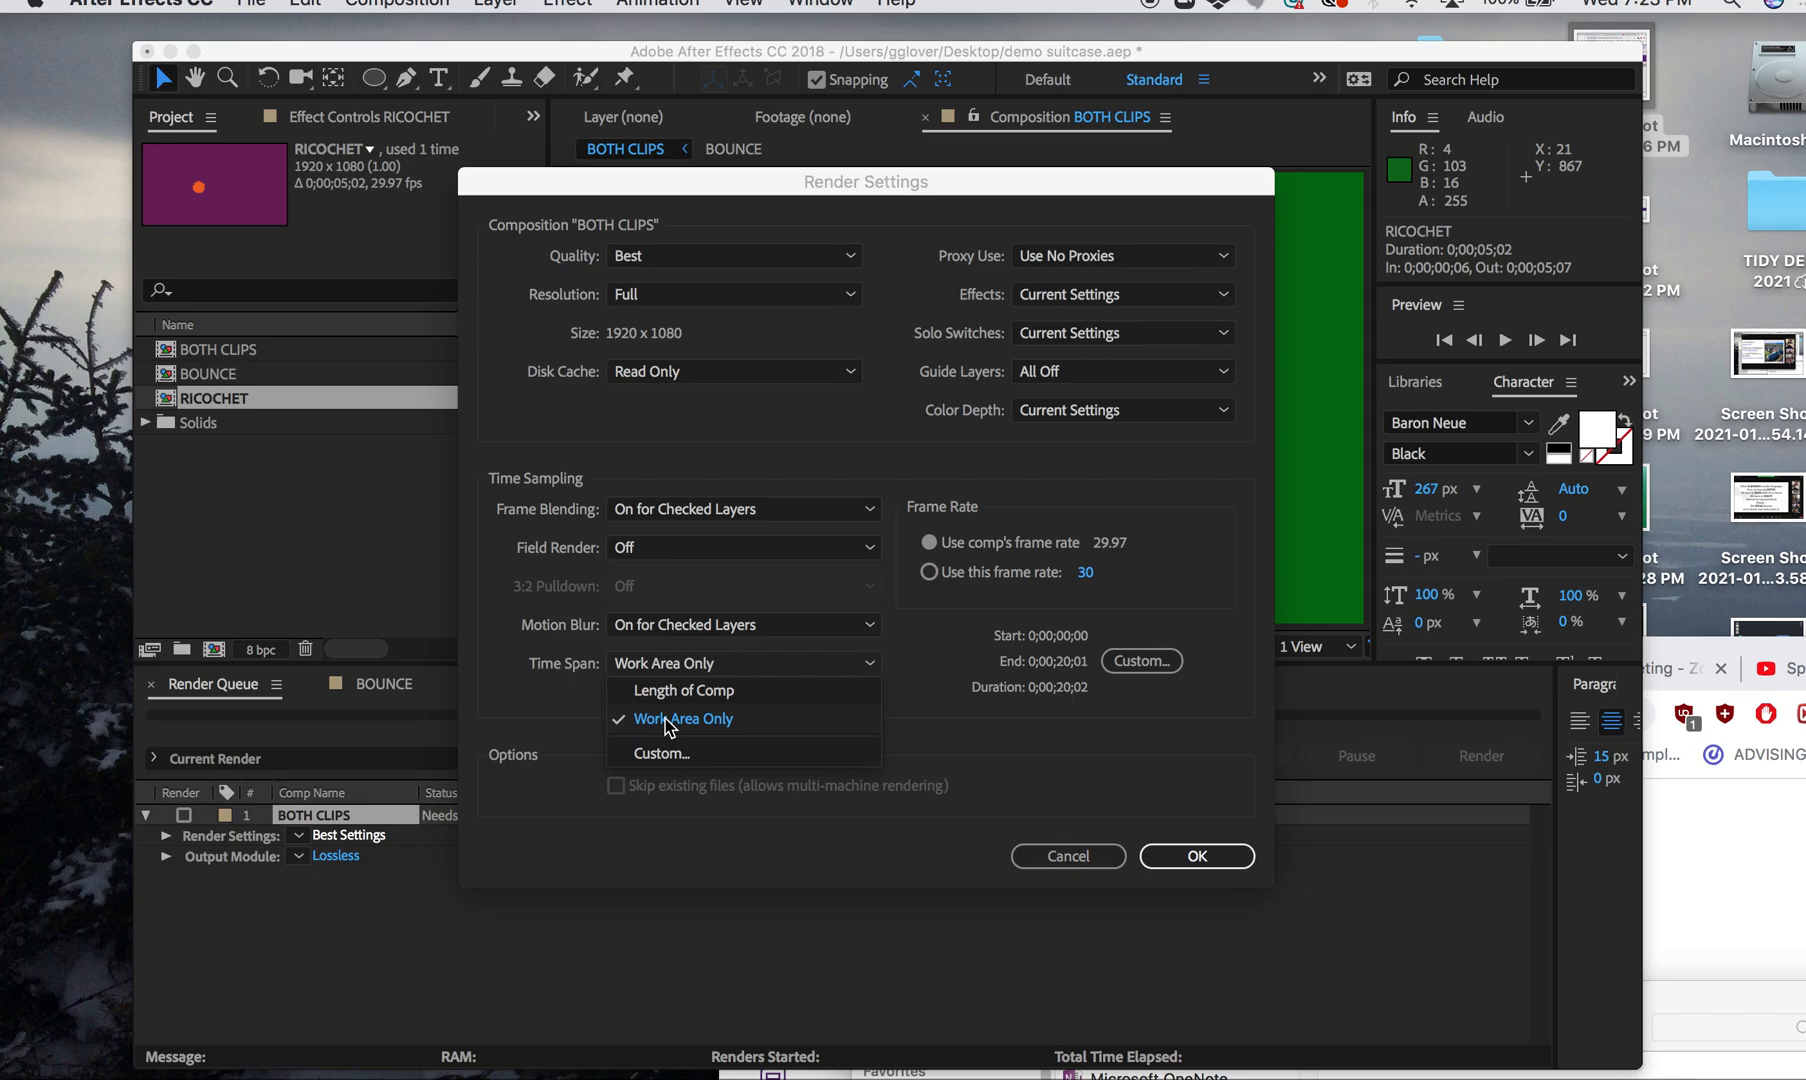
pyautogui.click(1086, 862)
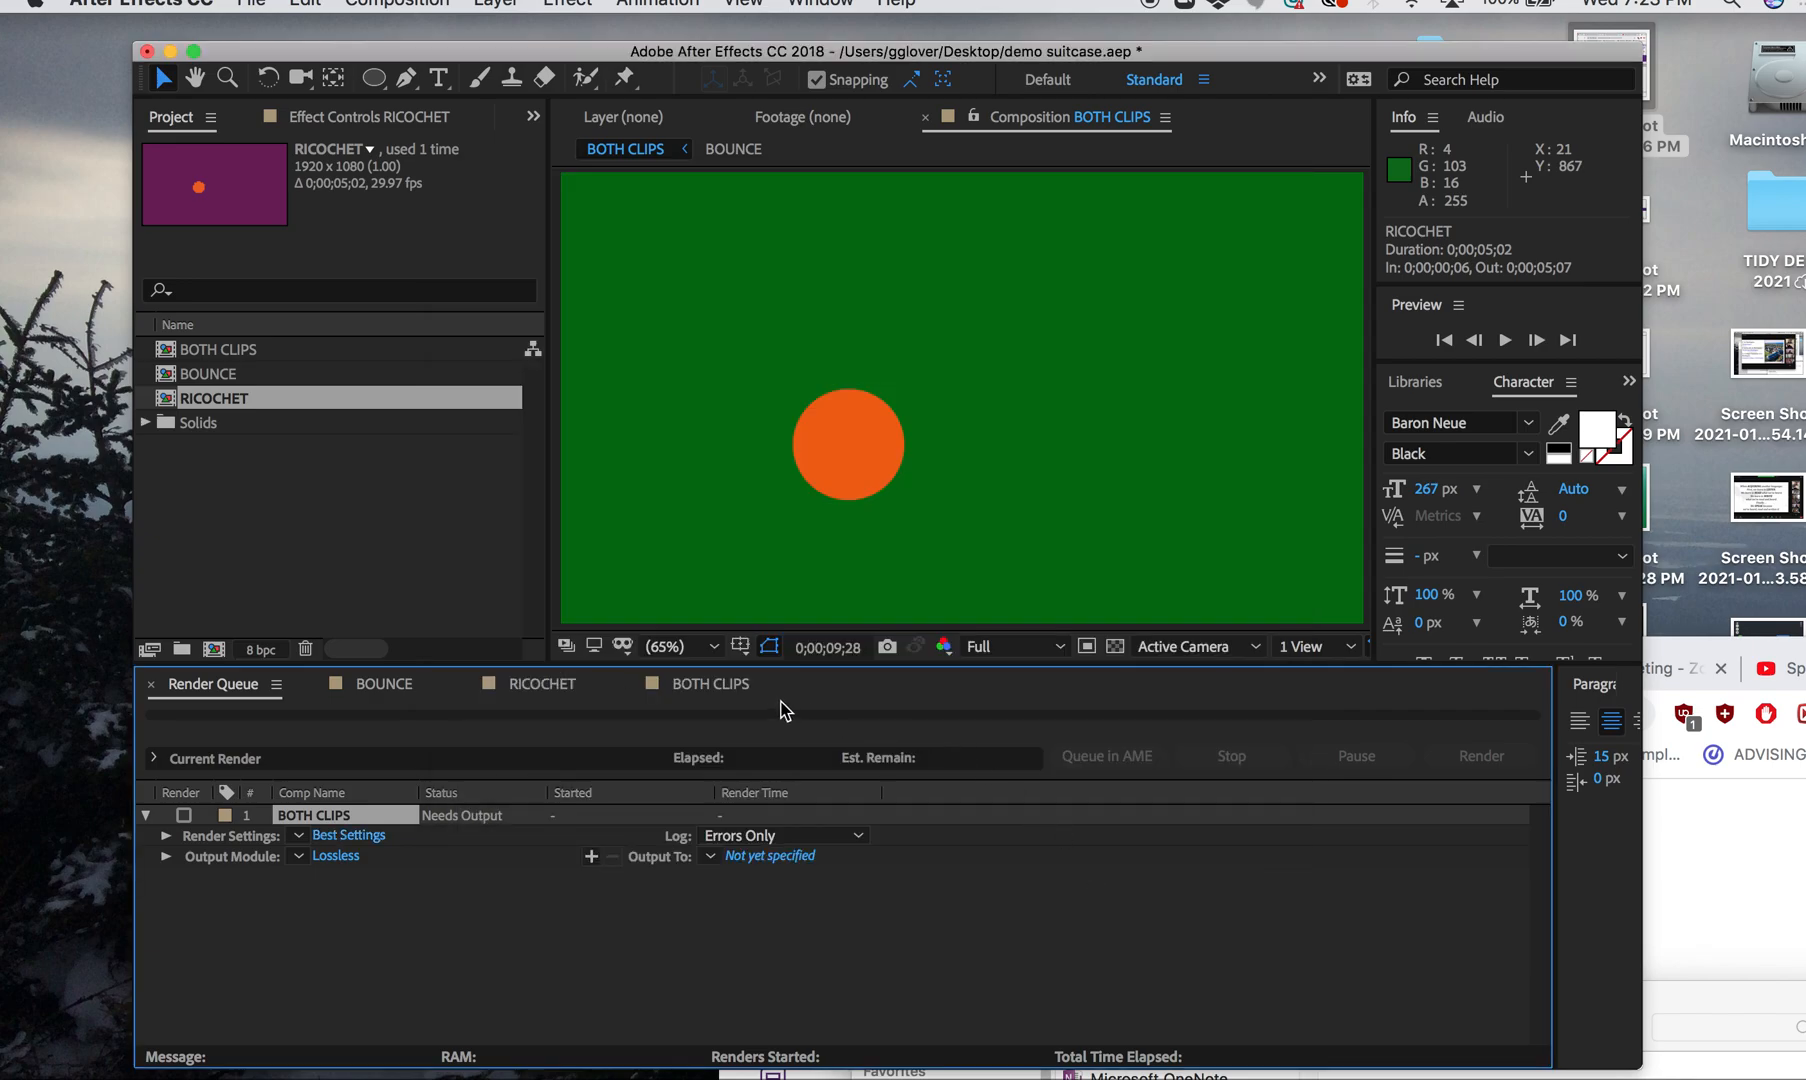
# Shorten the work area of the BOTH CLIPS timeline to end at about 0;00;10;11, just past the BOUNCE layer
pyautogui.click(714, 684)
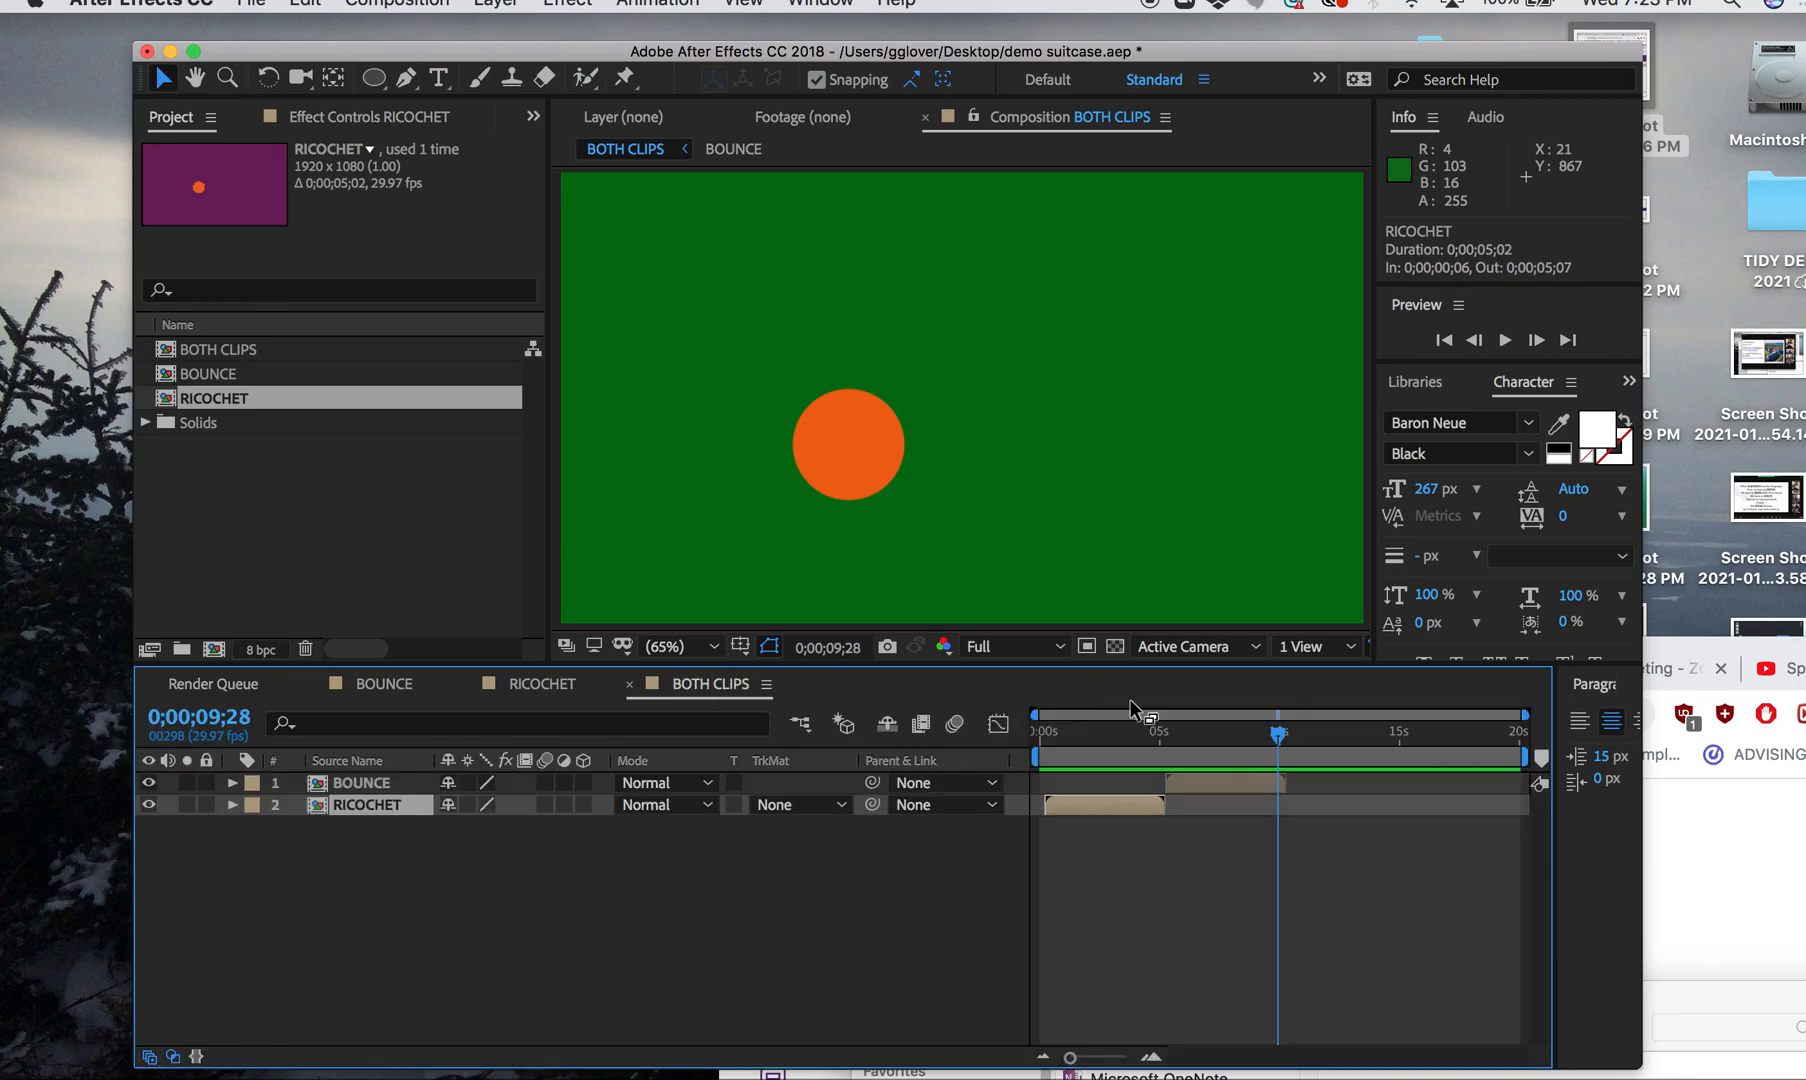
pyautogui.moveTo(1274, 734); pyautogui.dragTo(1204, 734)
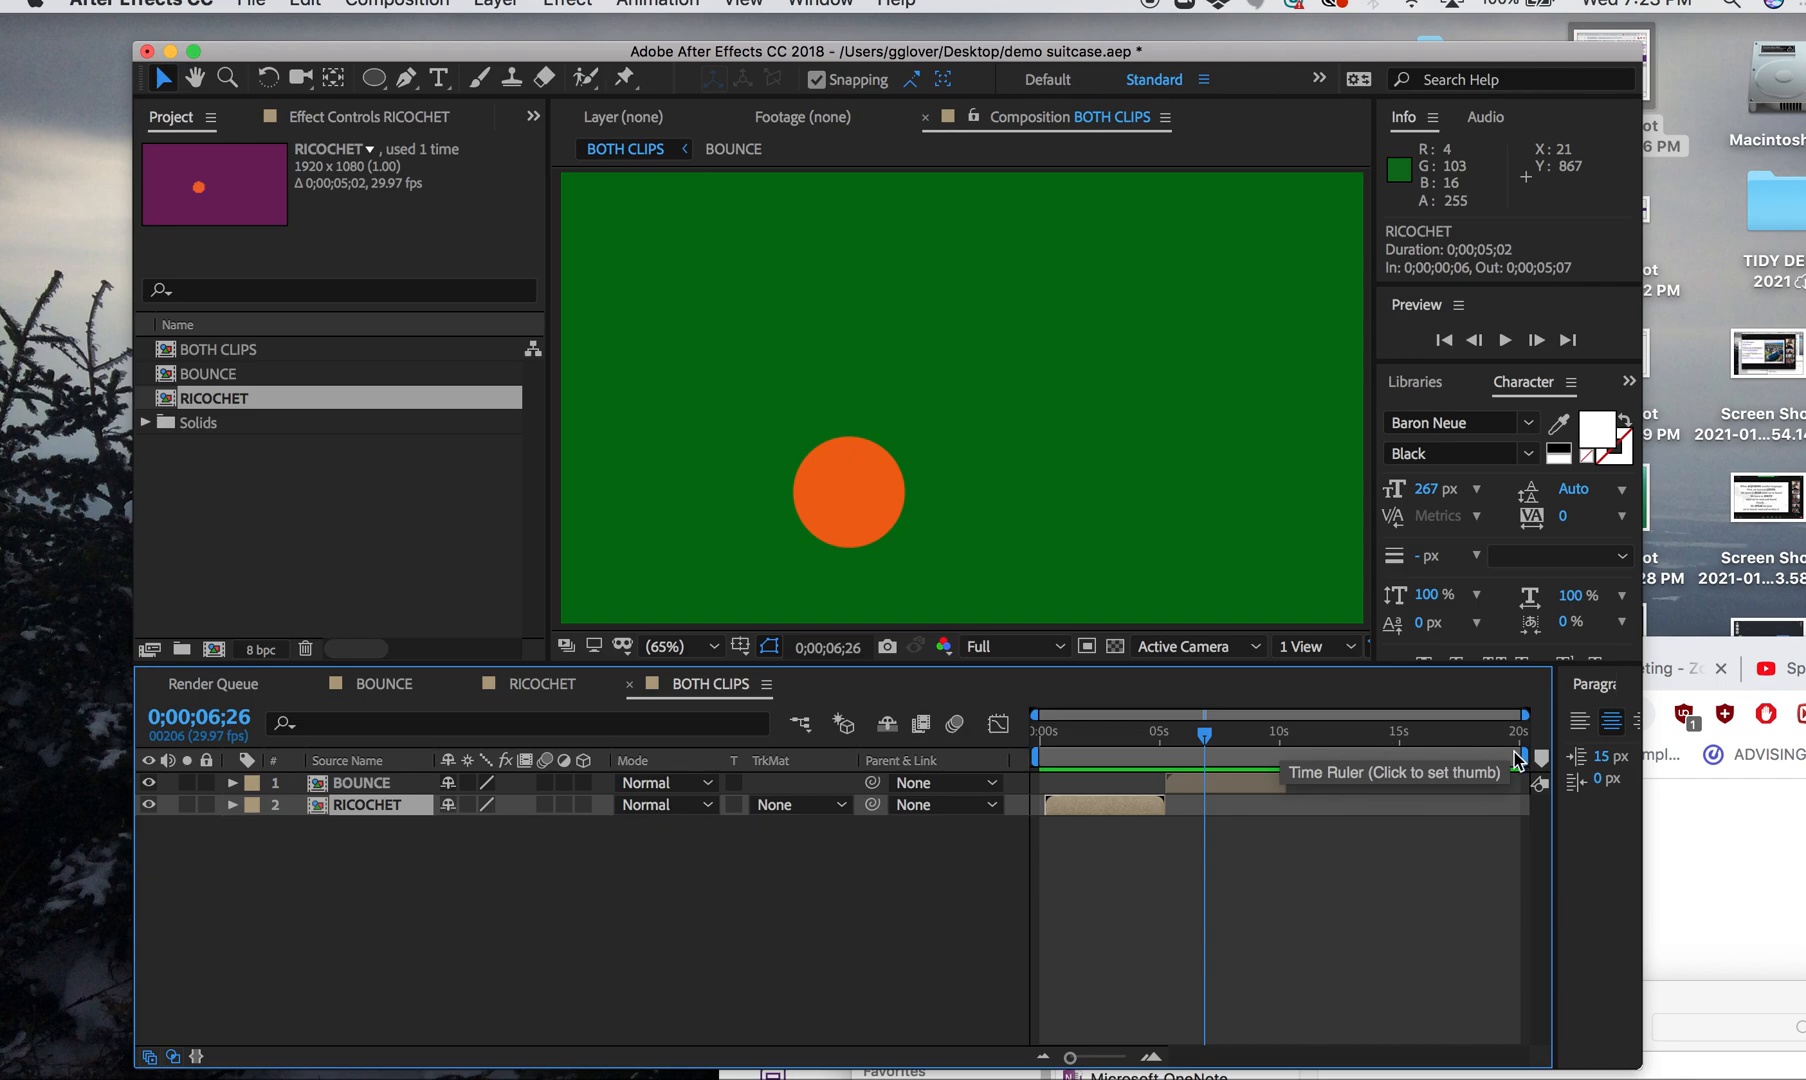
pyautogui.moveTo(1193, 736); pyautogui.dragTo(1280, 748)
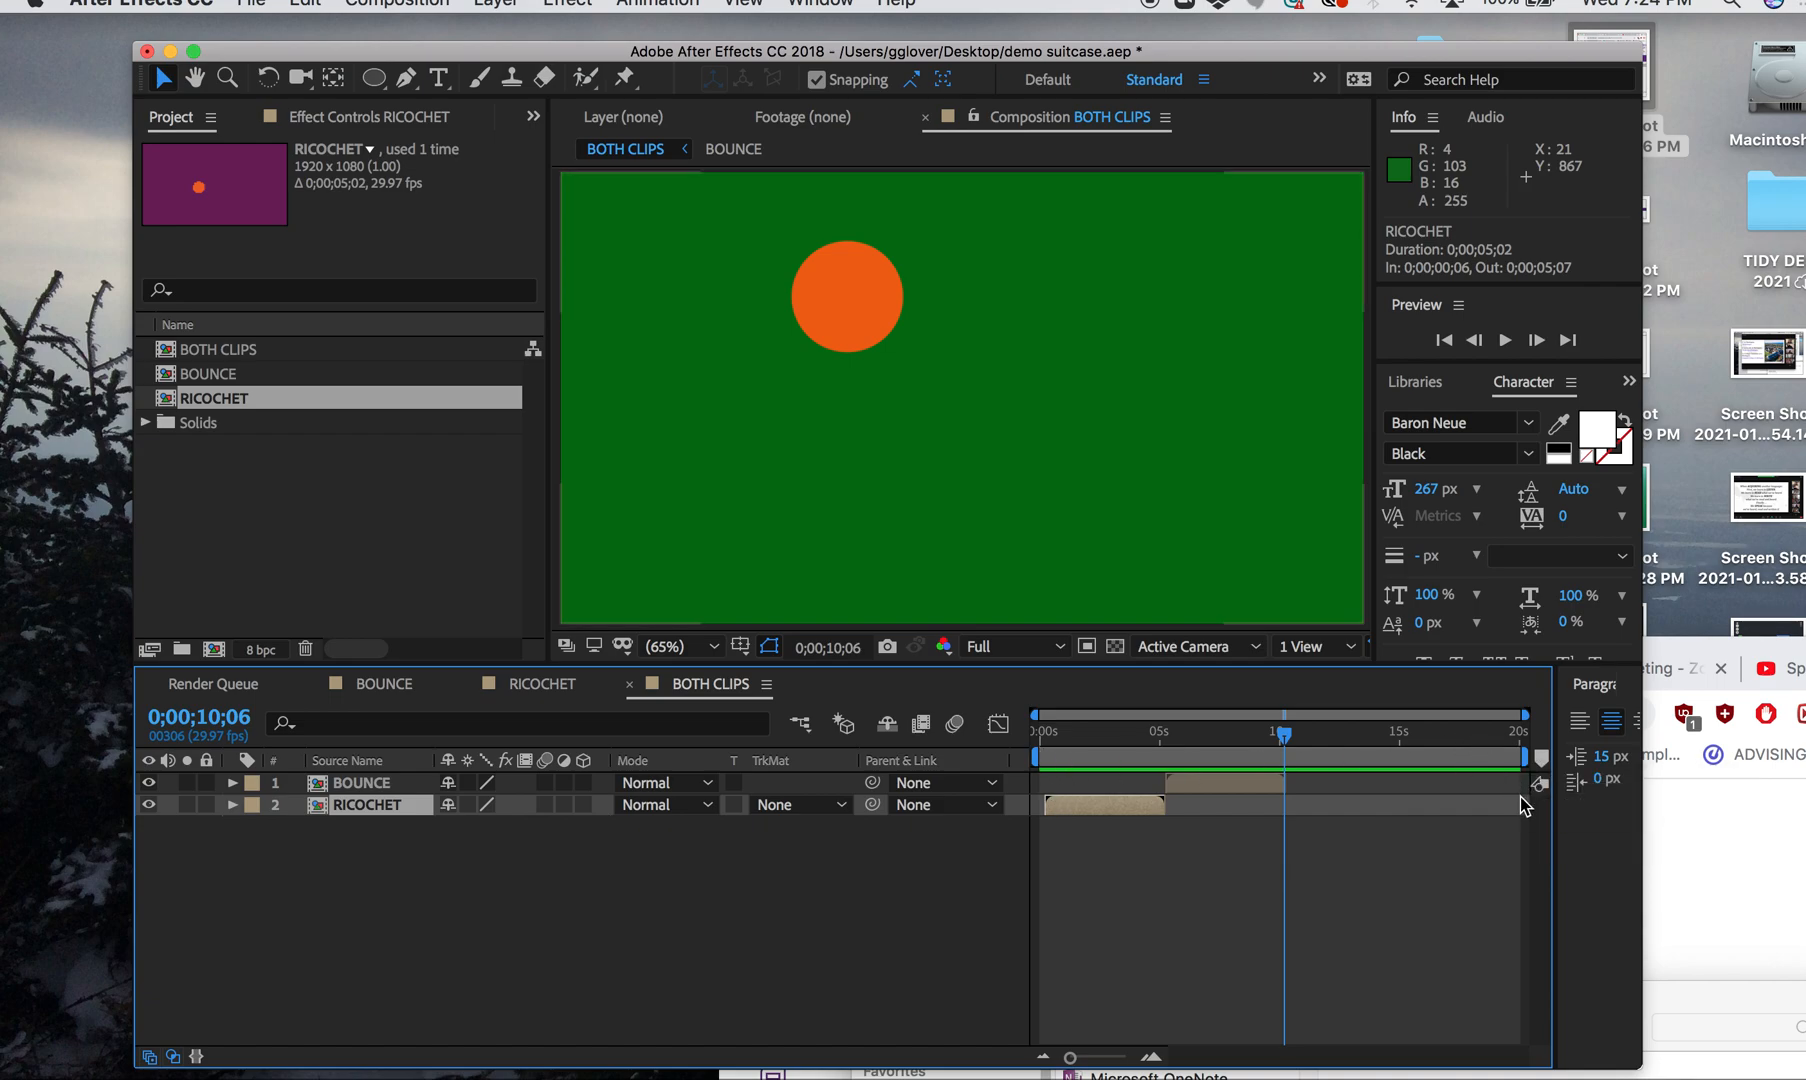
pyautogui.moveTo(1527, 757); pyautogui.dragTo(1256, 752)
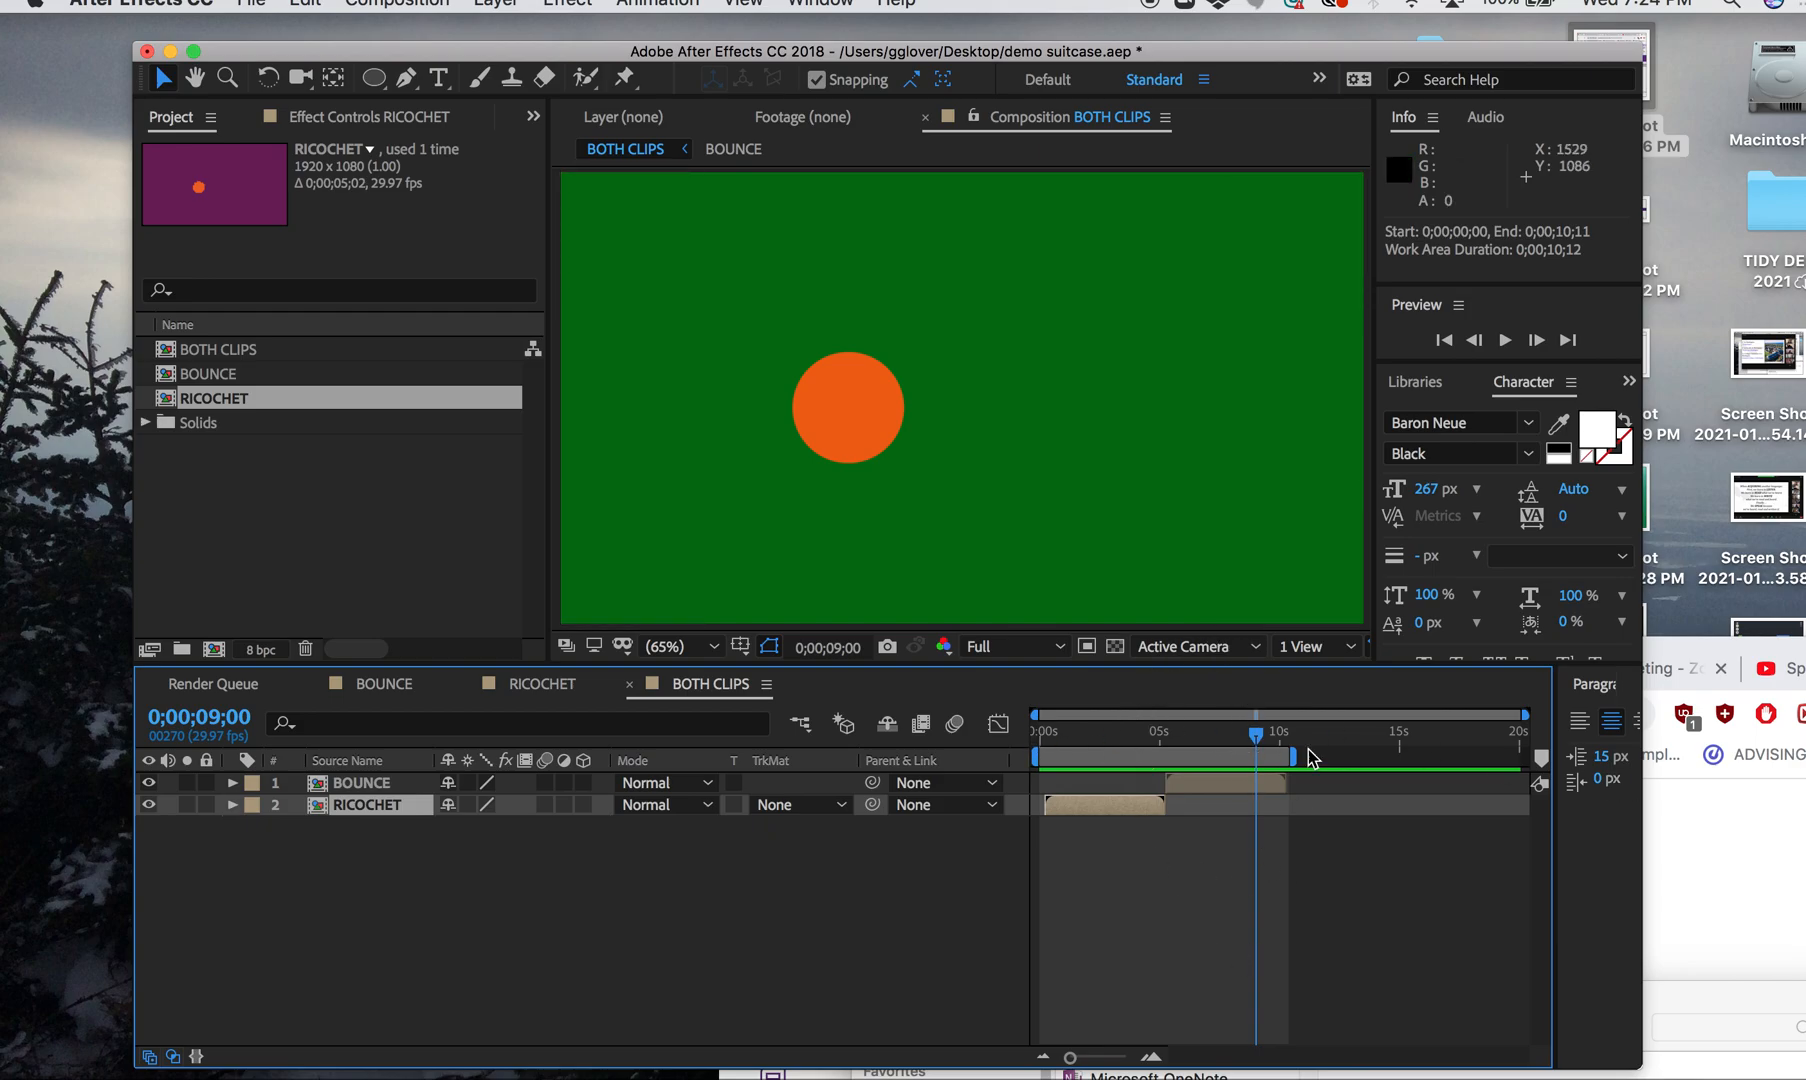
# Confirm the render settings of the queued BOTH CLIPS item with the time span Work Area Only
pyautogui.click(213, 684)
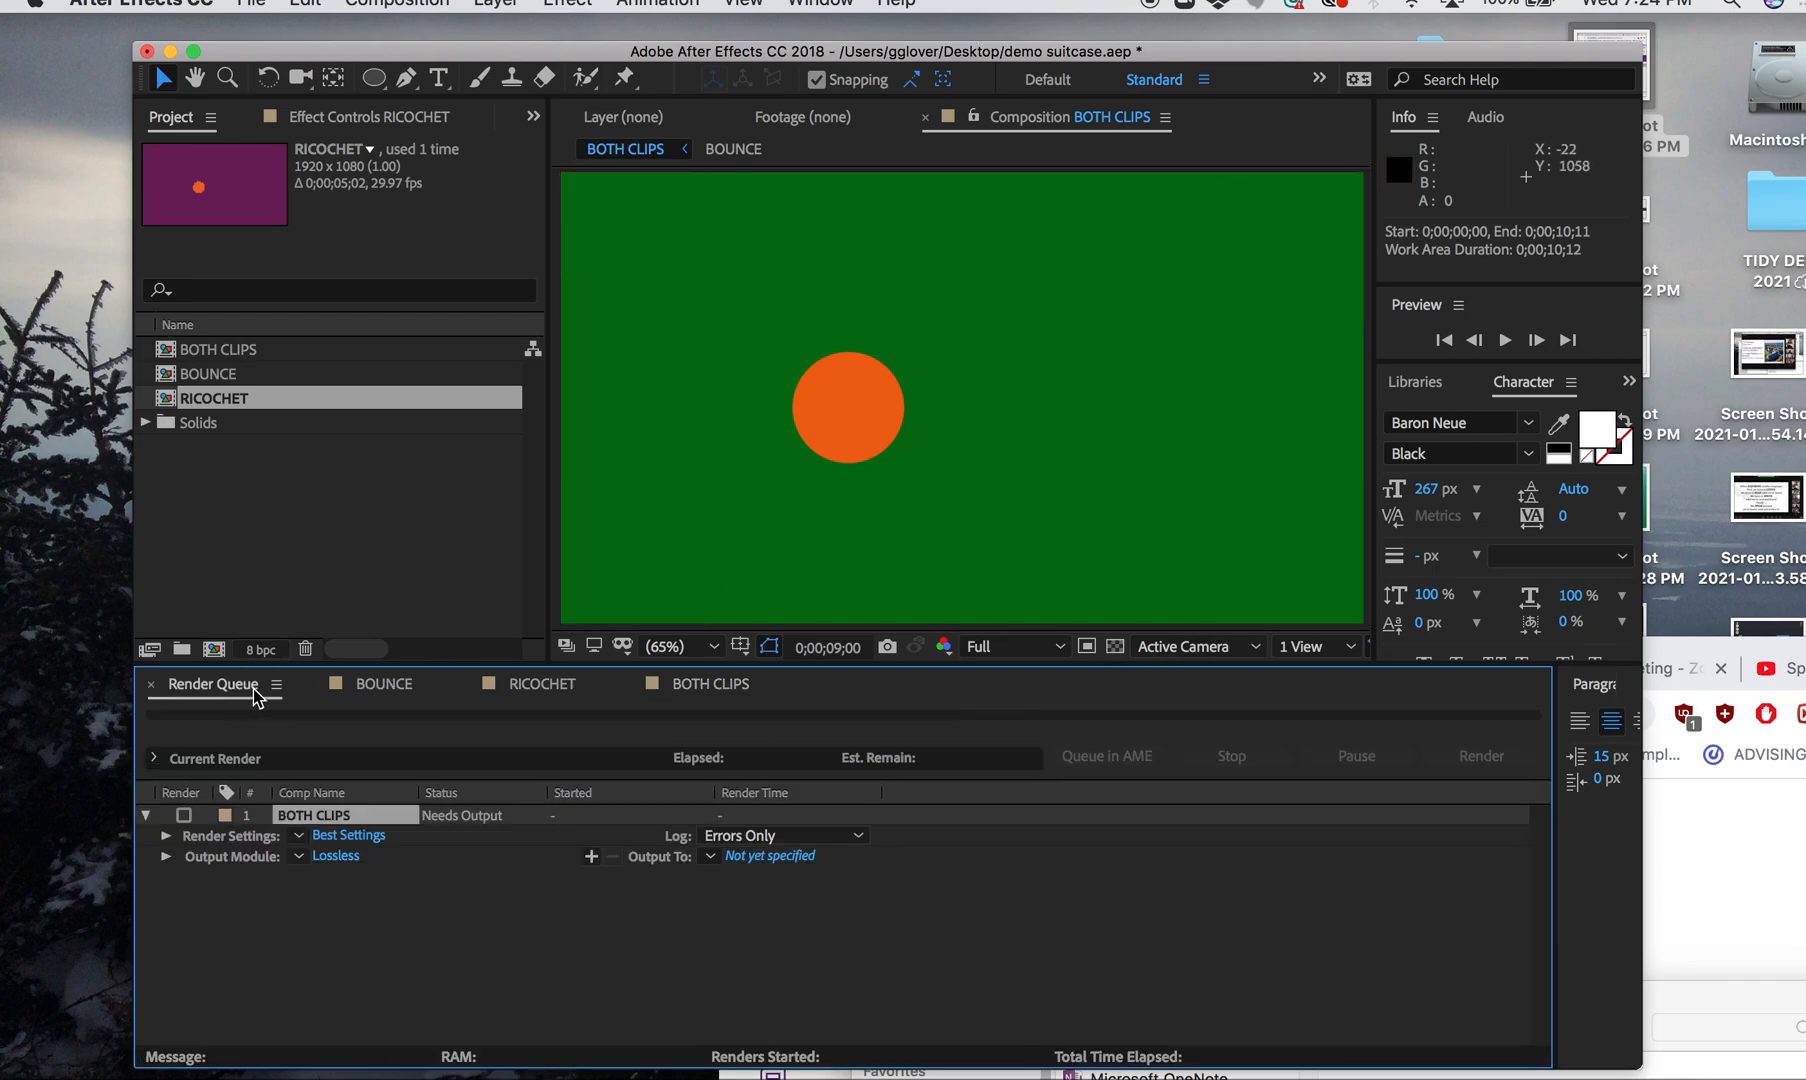
pyautogui.click(335, 838)
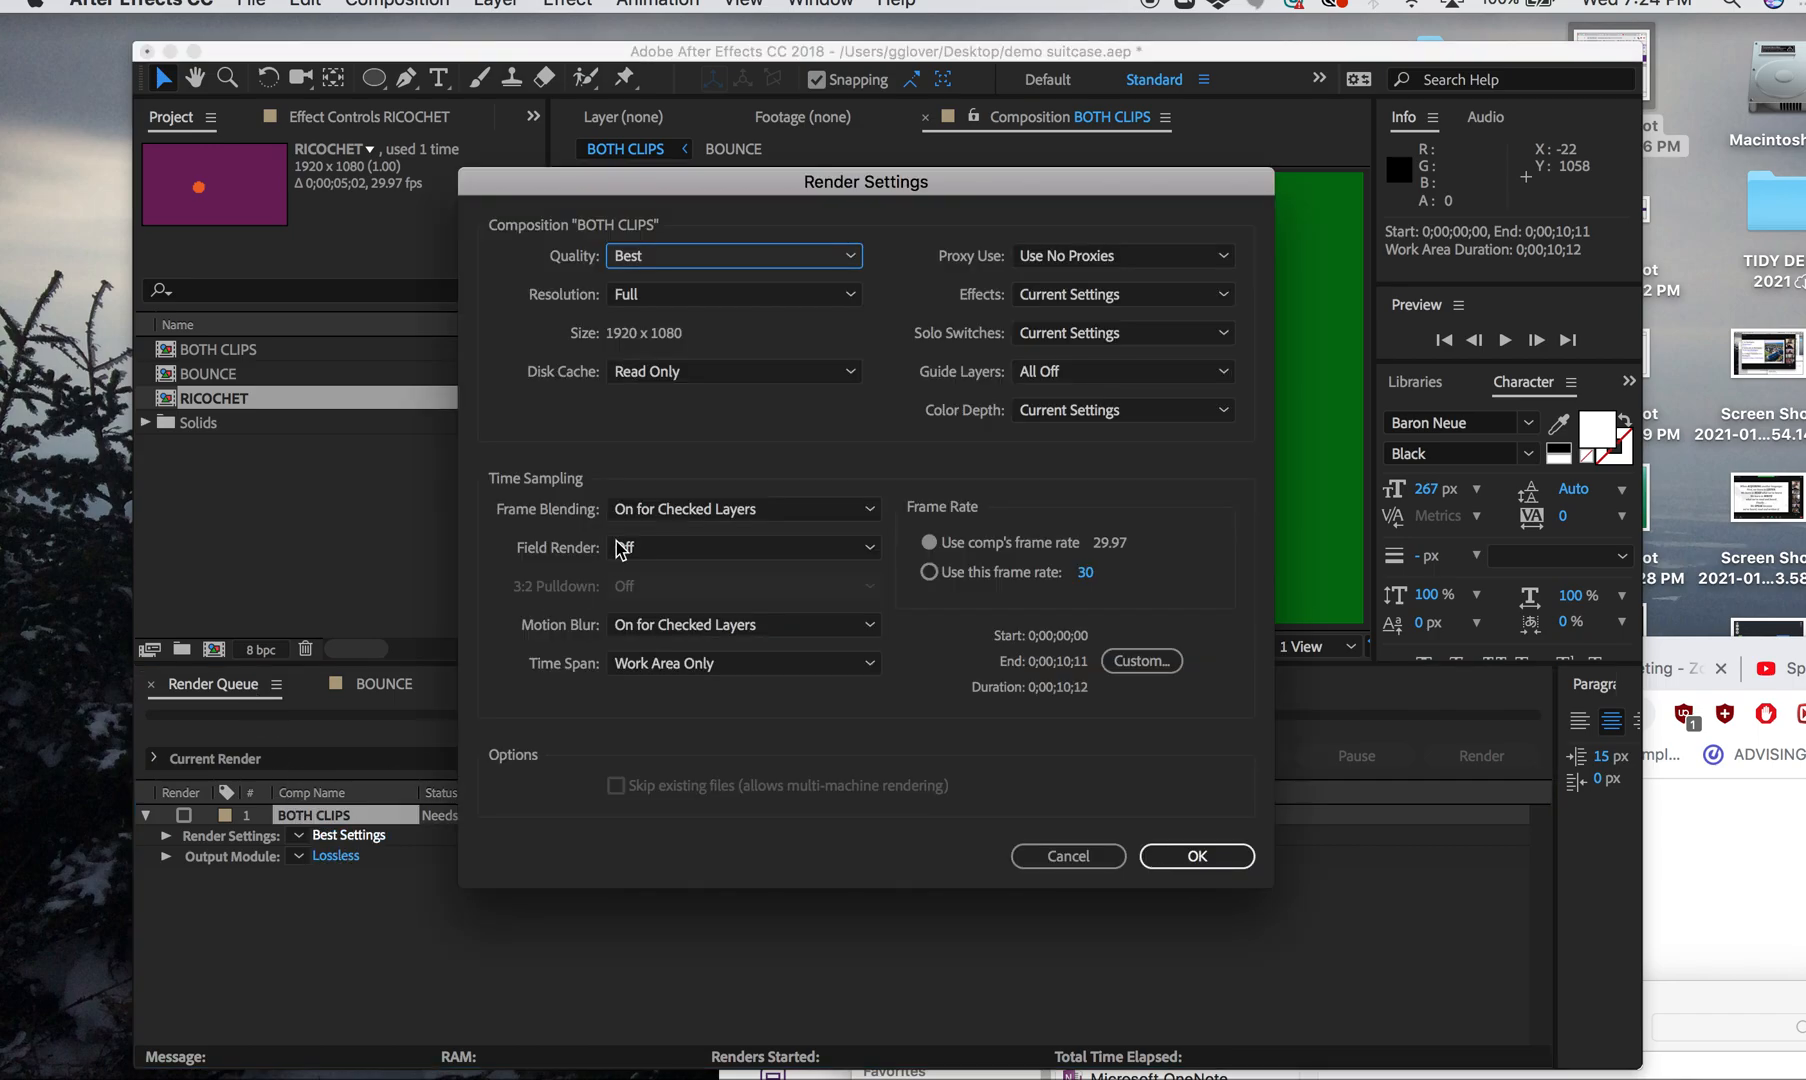
pyautogui.click(657, 665)
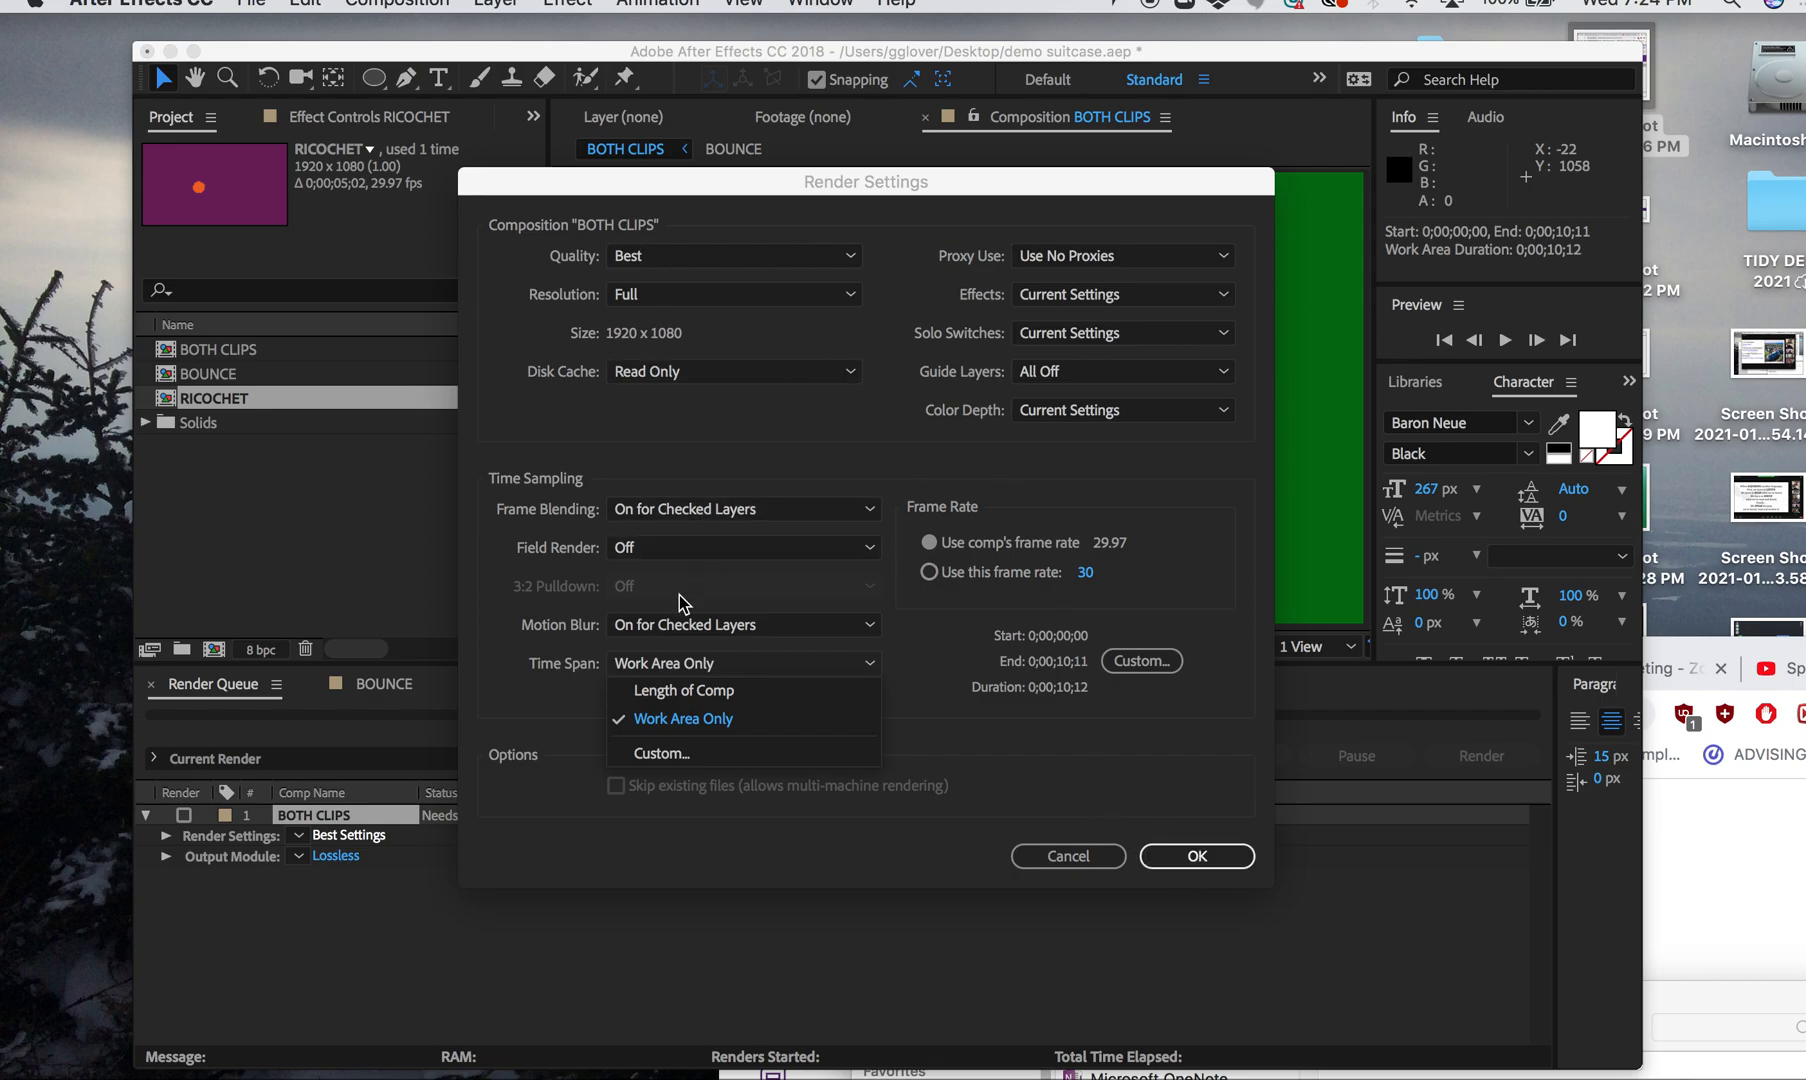
pyautogui.click(552, 824)
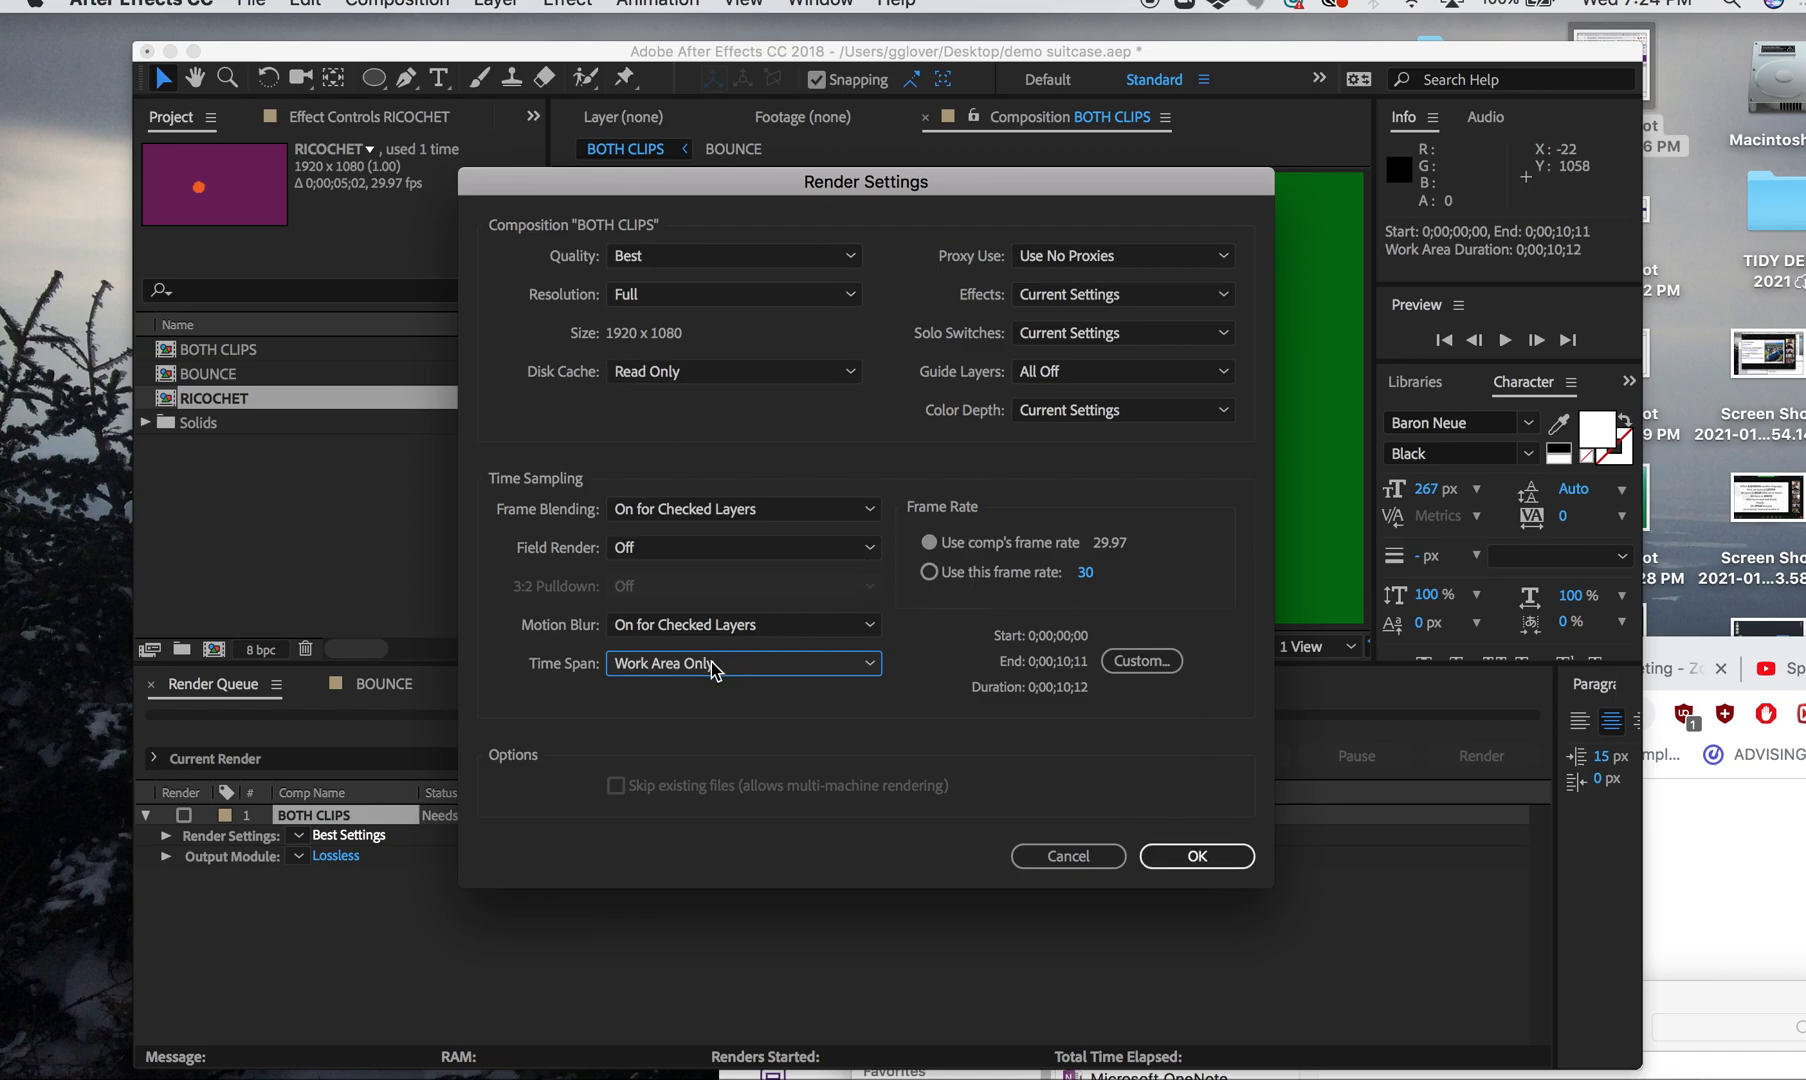
pyautogui.click(1173, 855)
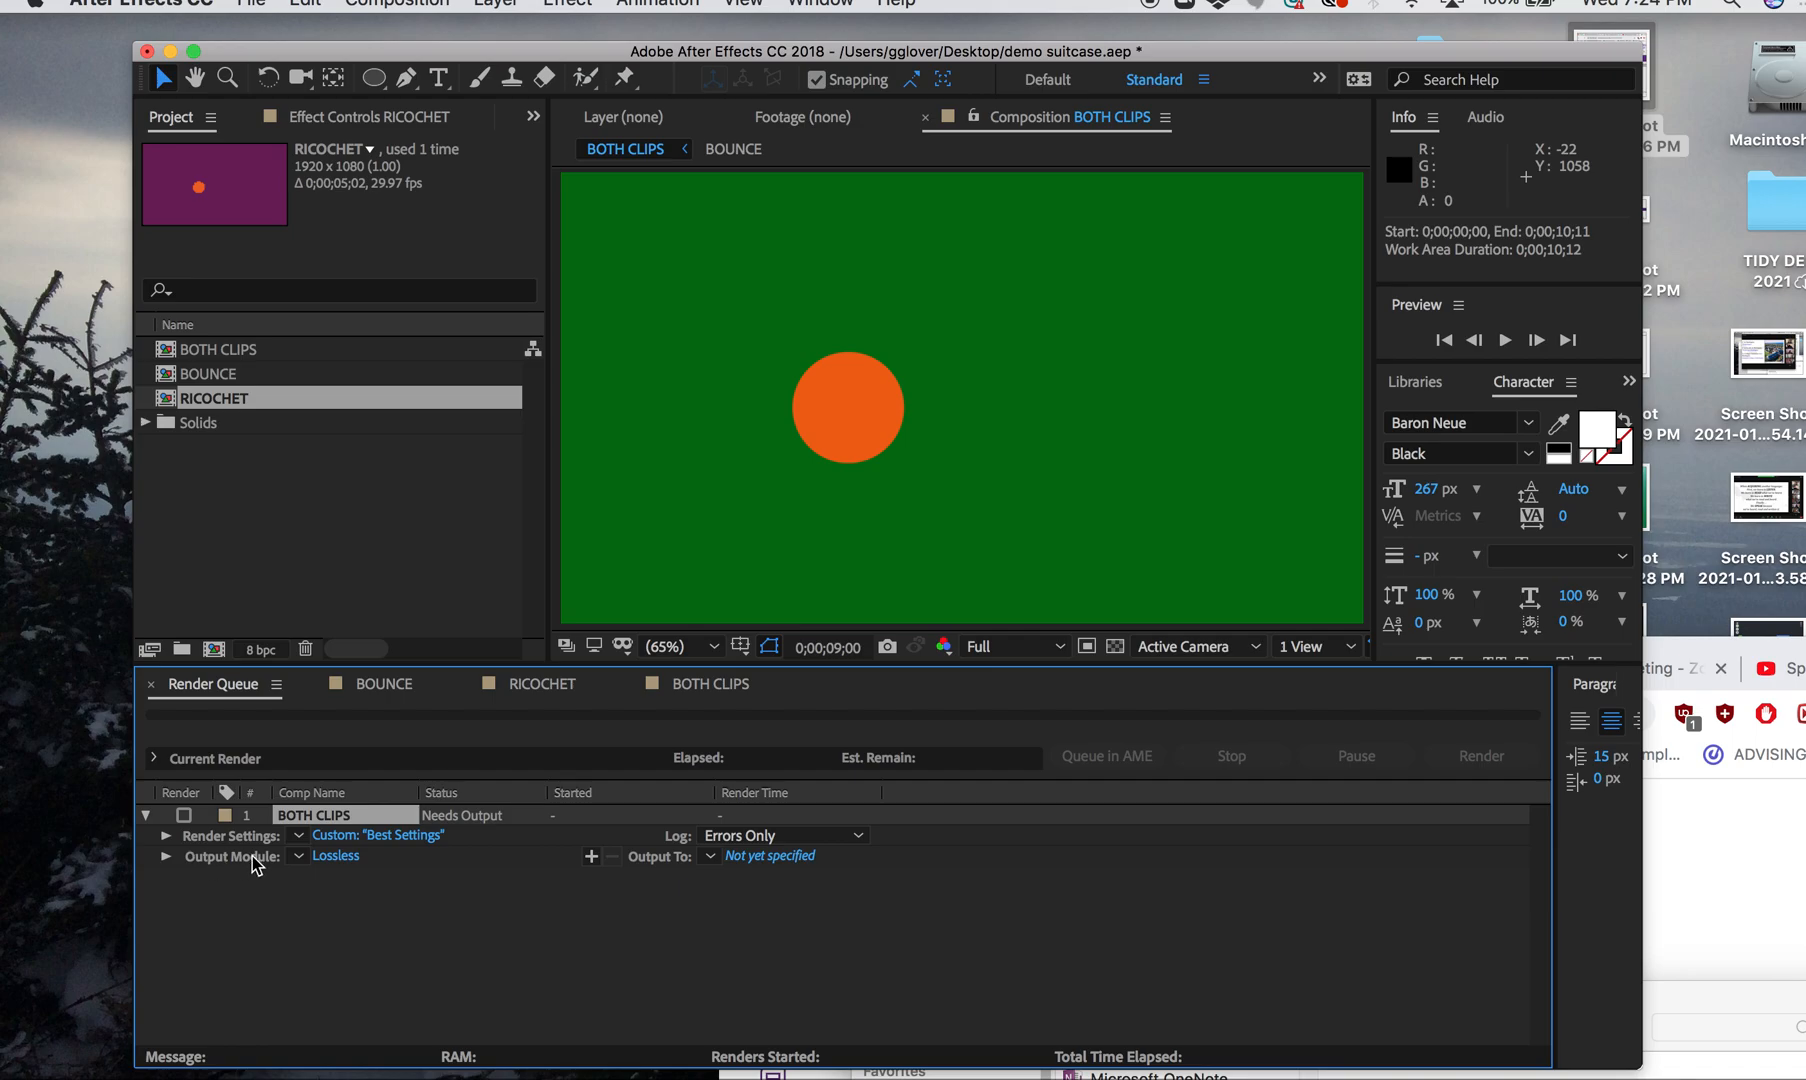
# Keep QuickTime as the format in the output module settings of the queued BOTH CLIPS item
pyautogui.click(338, 857)
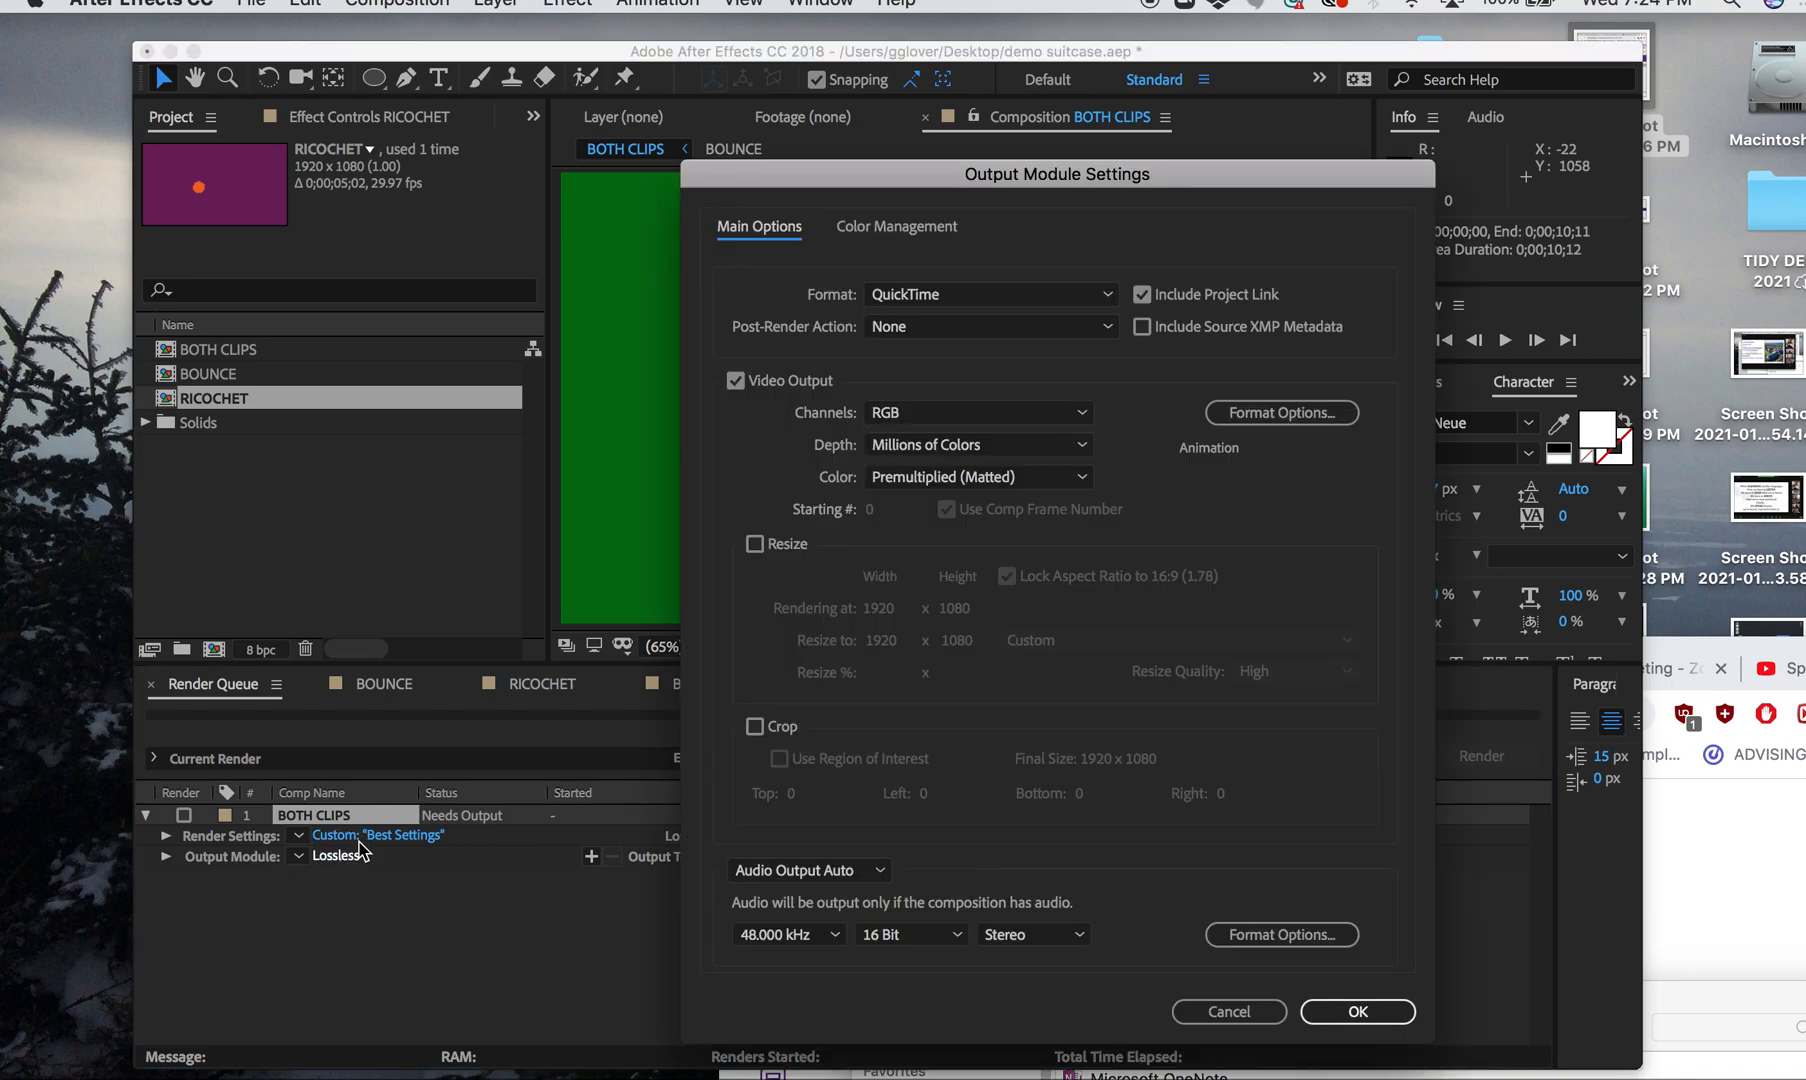
pyautogui.moveTo(930, 180); pyautogui.dragTo(796, 119)
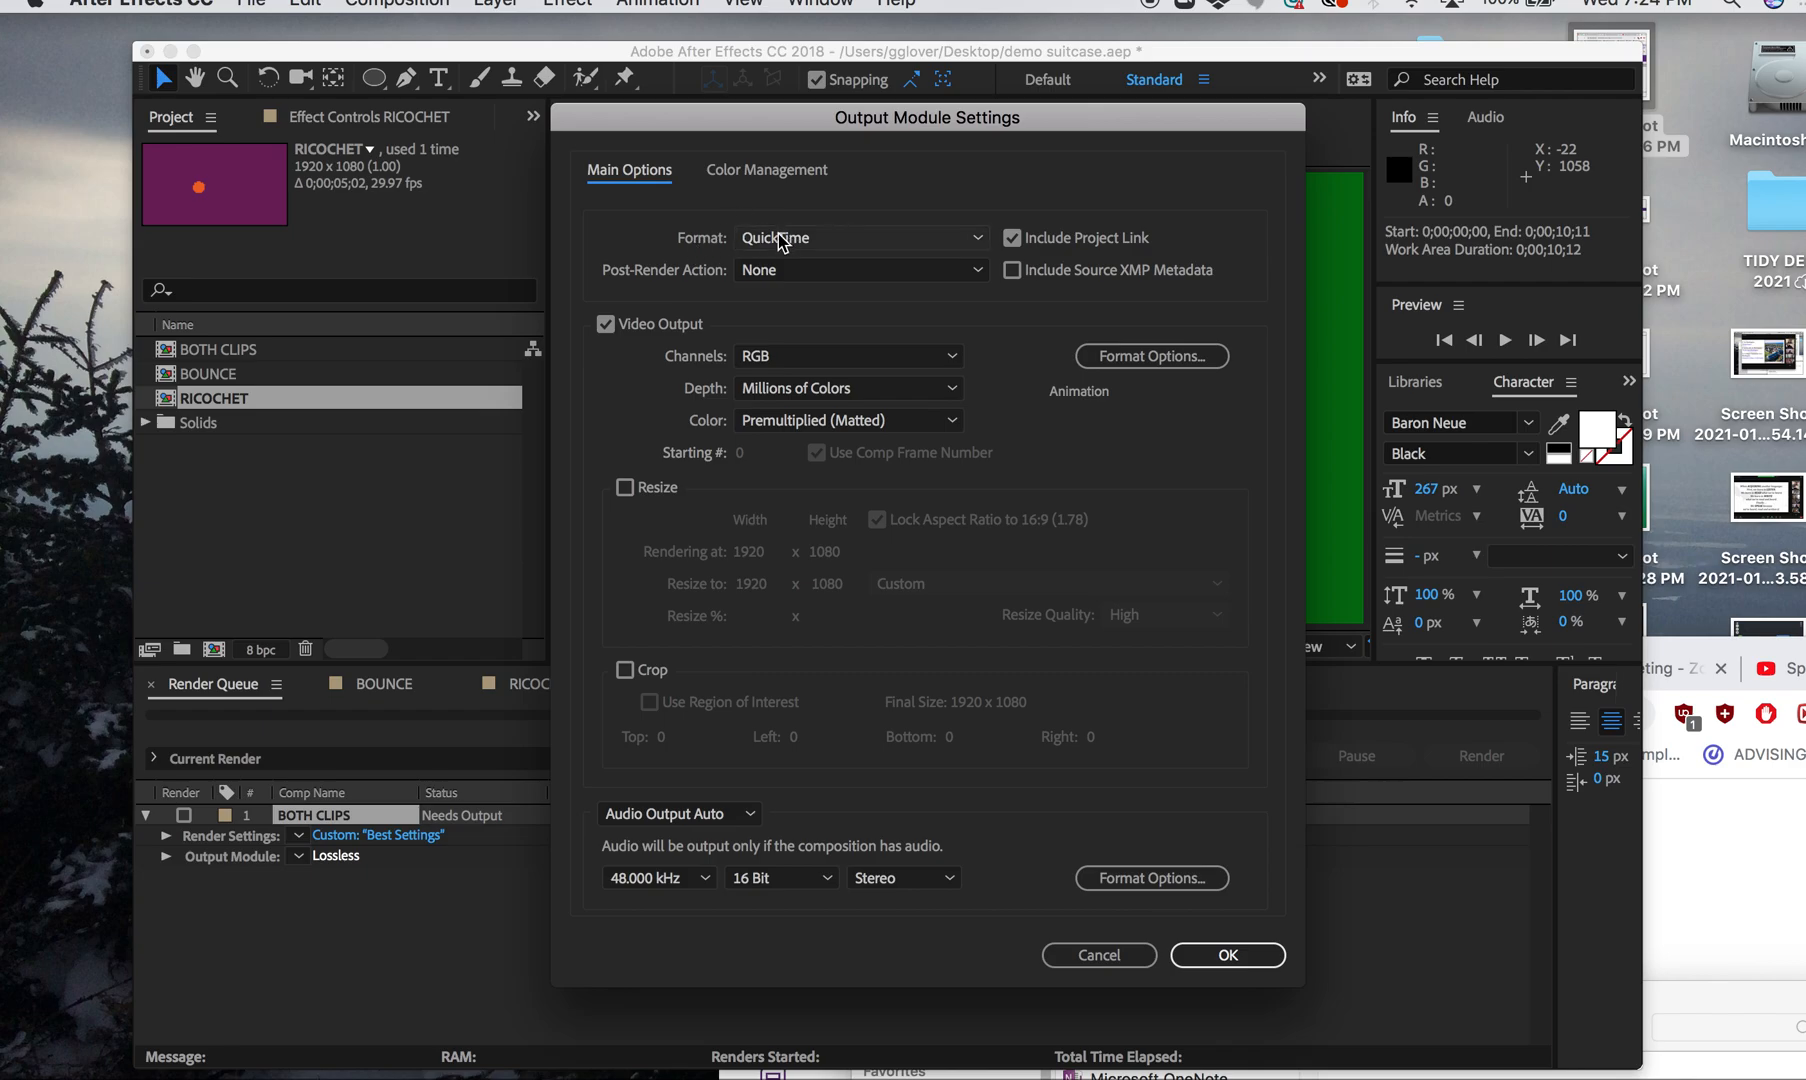
pyautogui.click(975, 239)
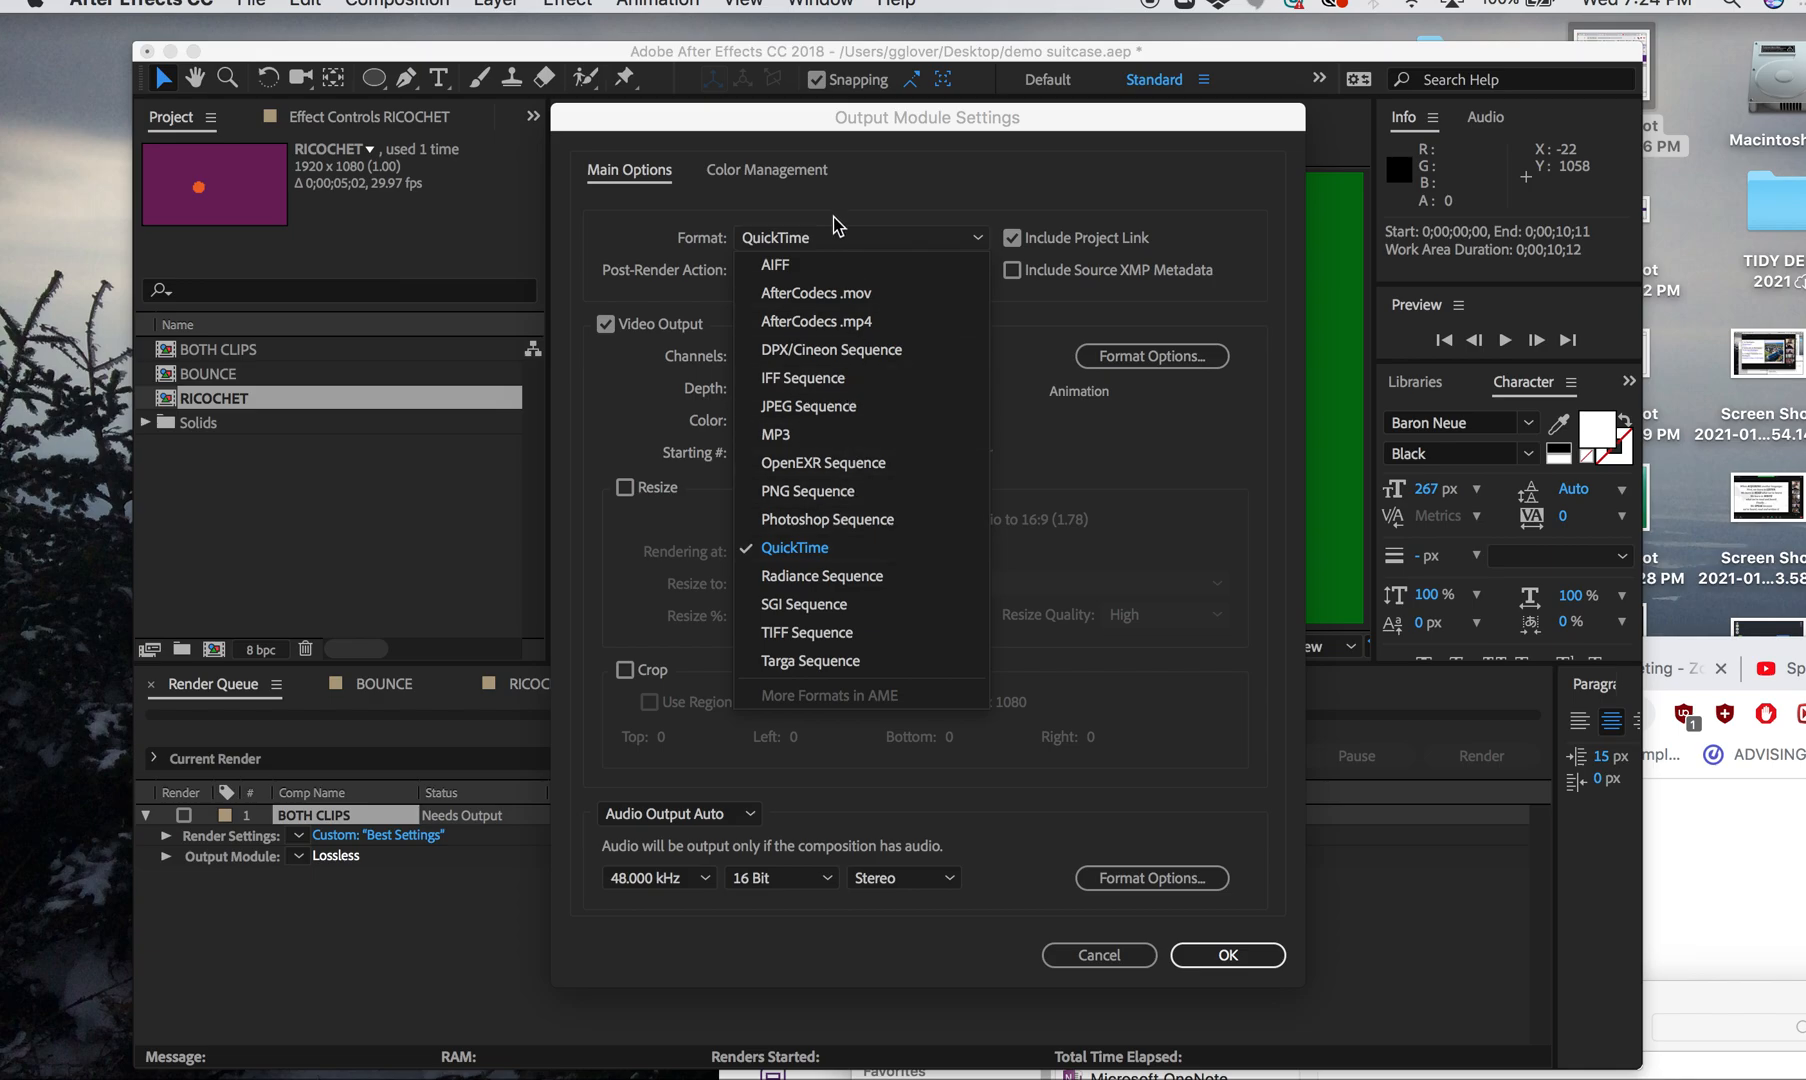
pyautogui.click(801, 549)
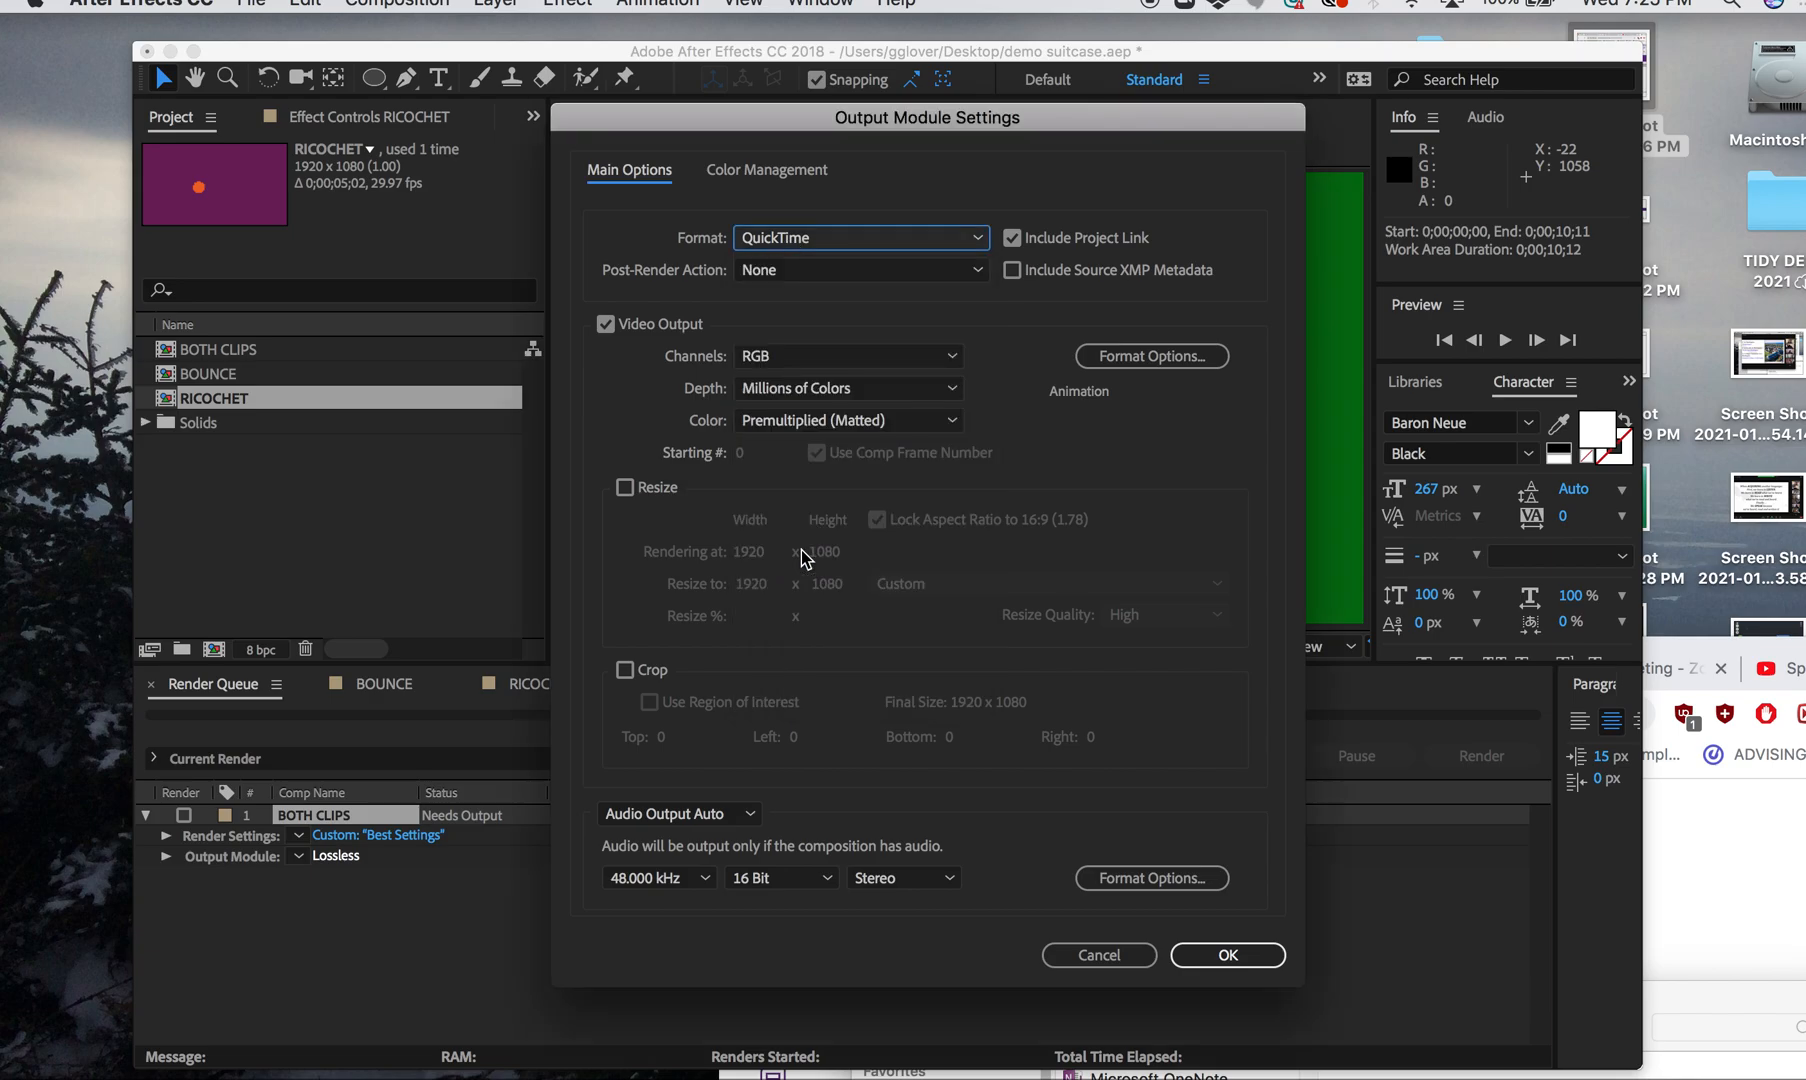
pyautogui.click(823, 240)
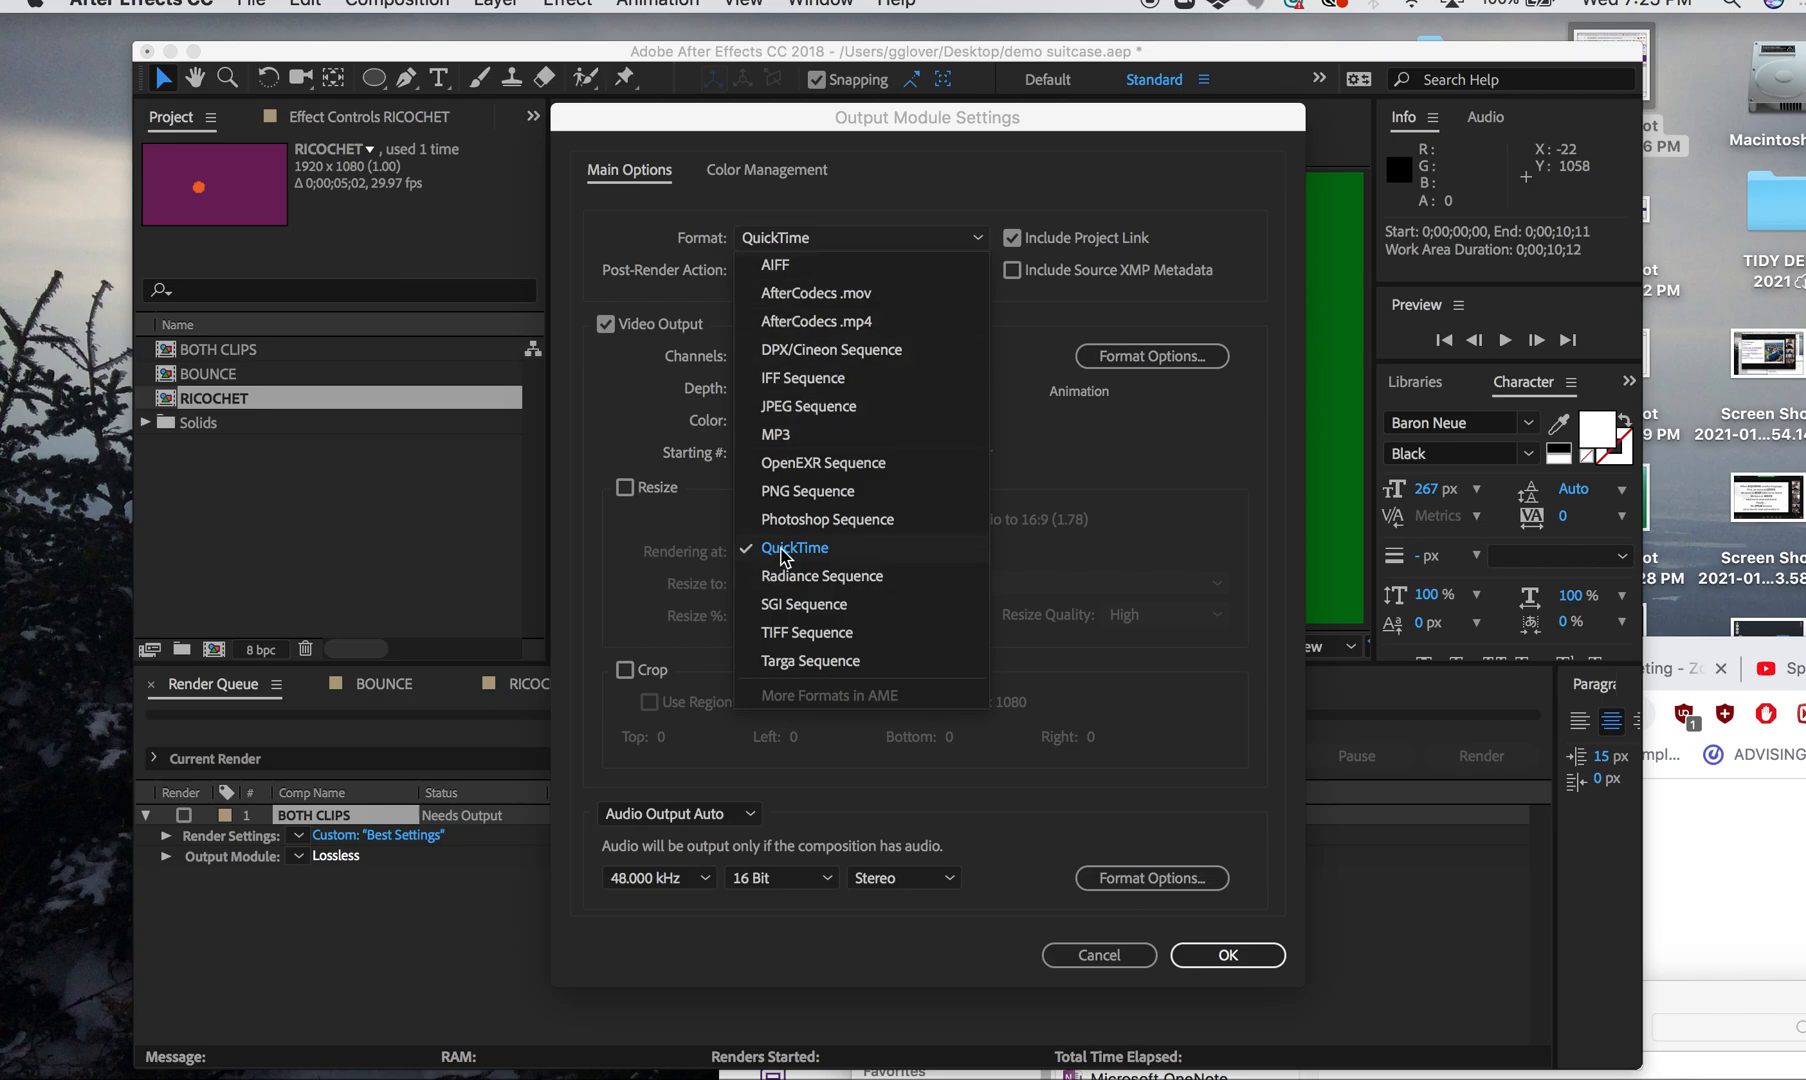
pyautogui.click(870, 240)
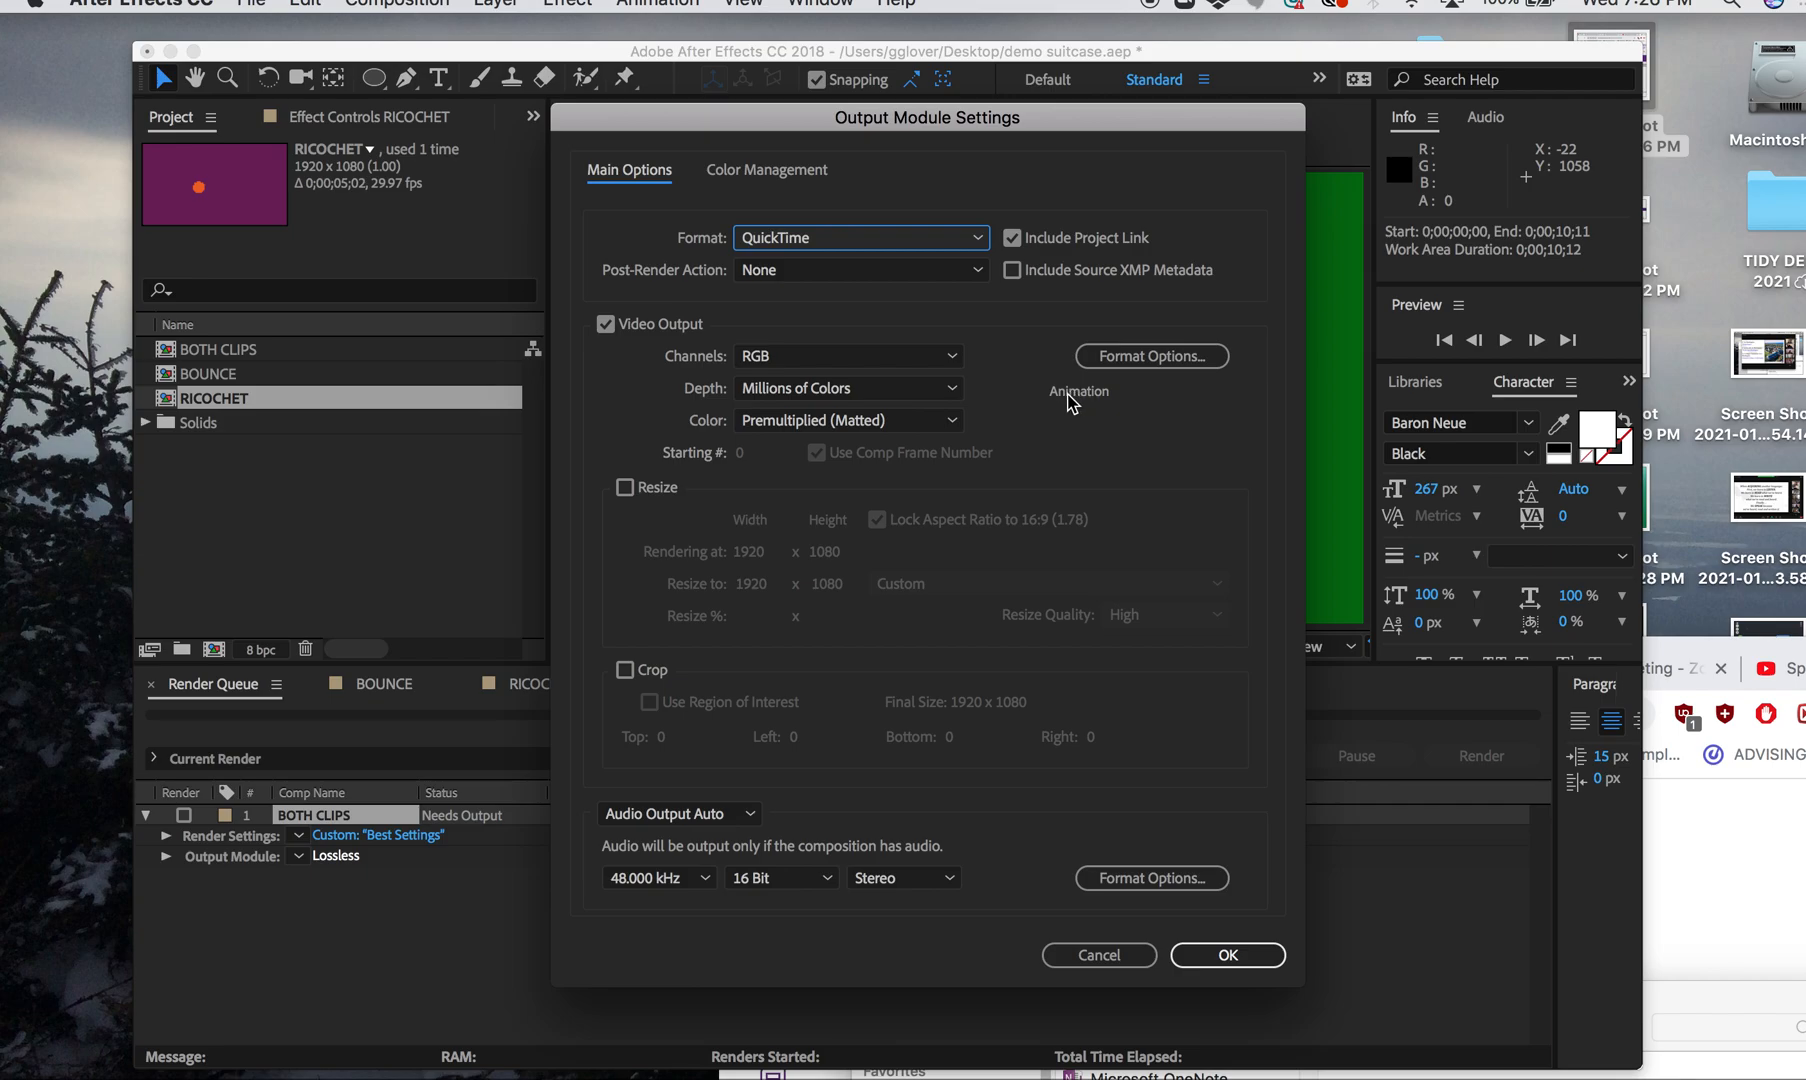
# Set the QuickTime video codec to Apple ProRes 422 (LT) and accept the output module settings
pyautogui.click(1119, 358)
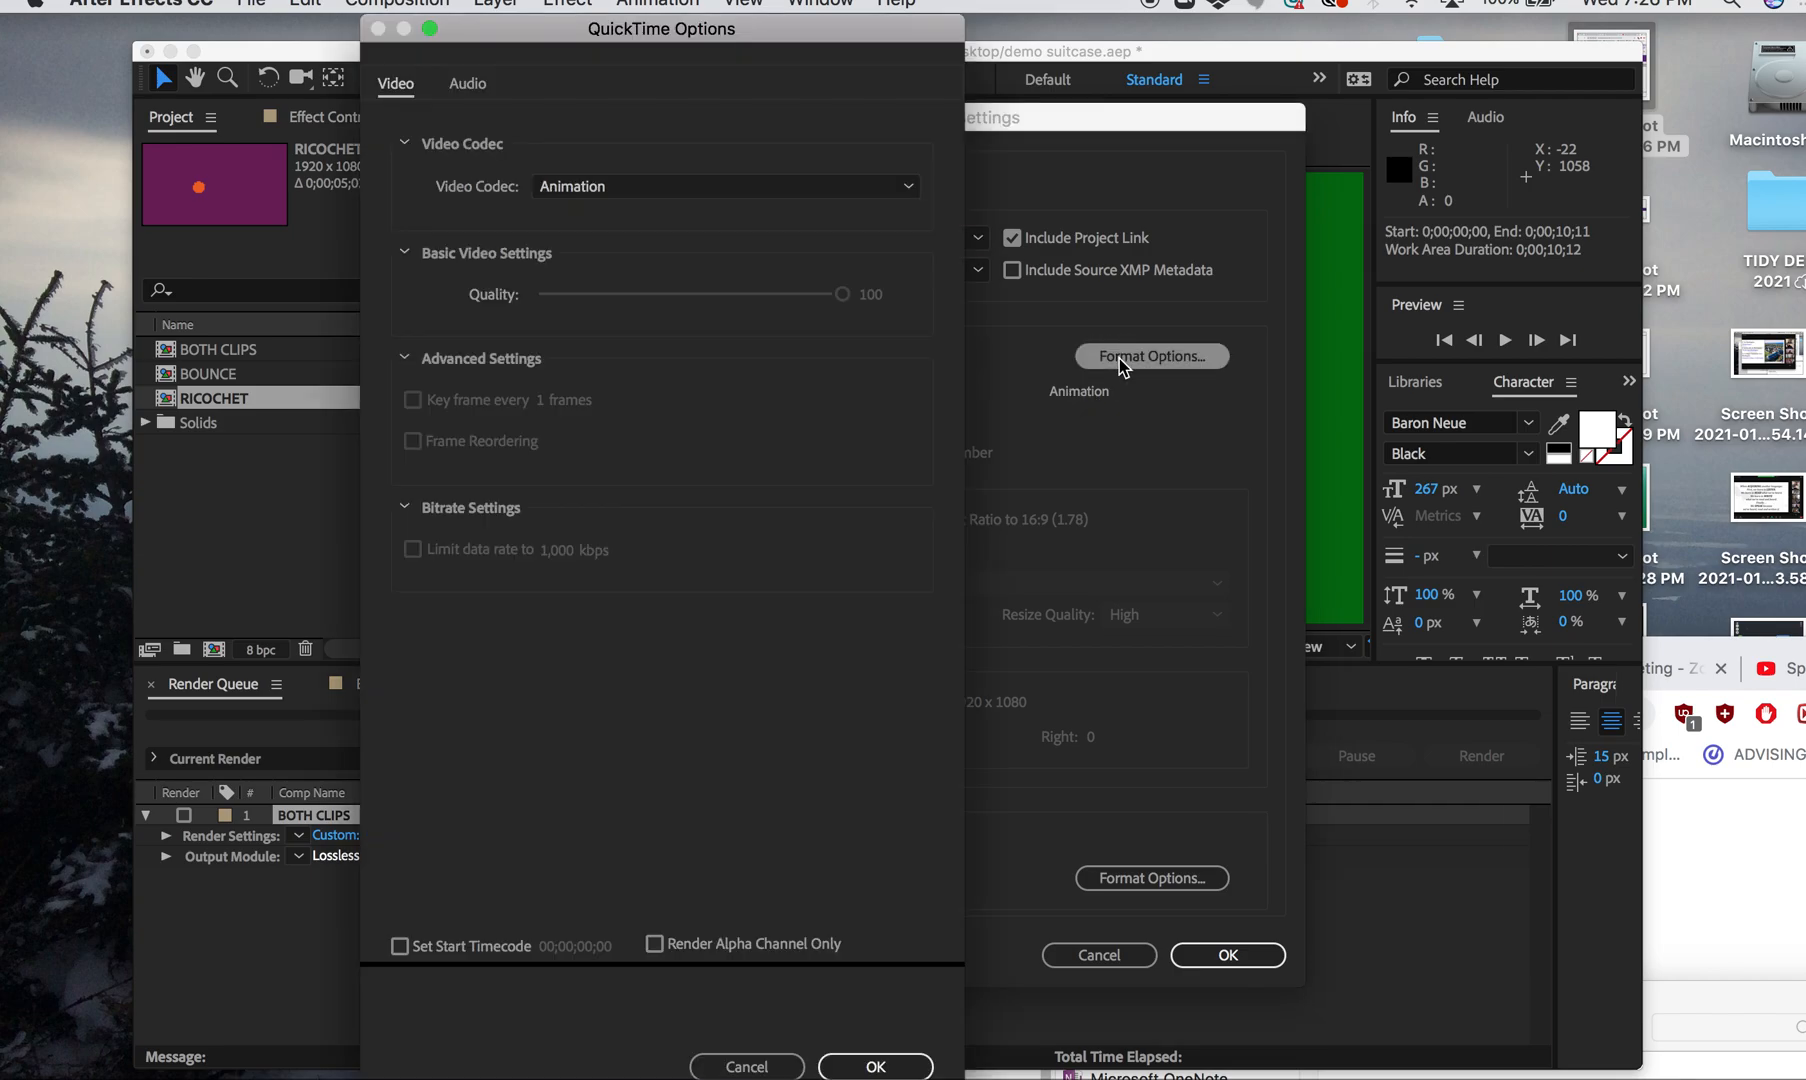
pyautogui.moveTo(730, 28); pyautogui.dragTo(965, 82)
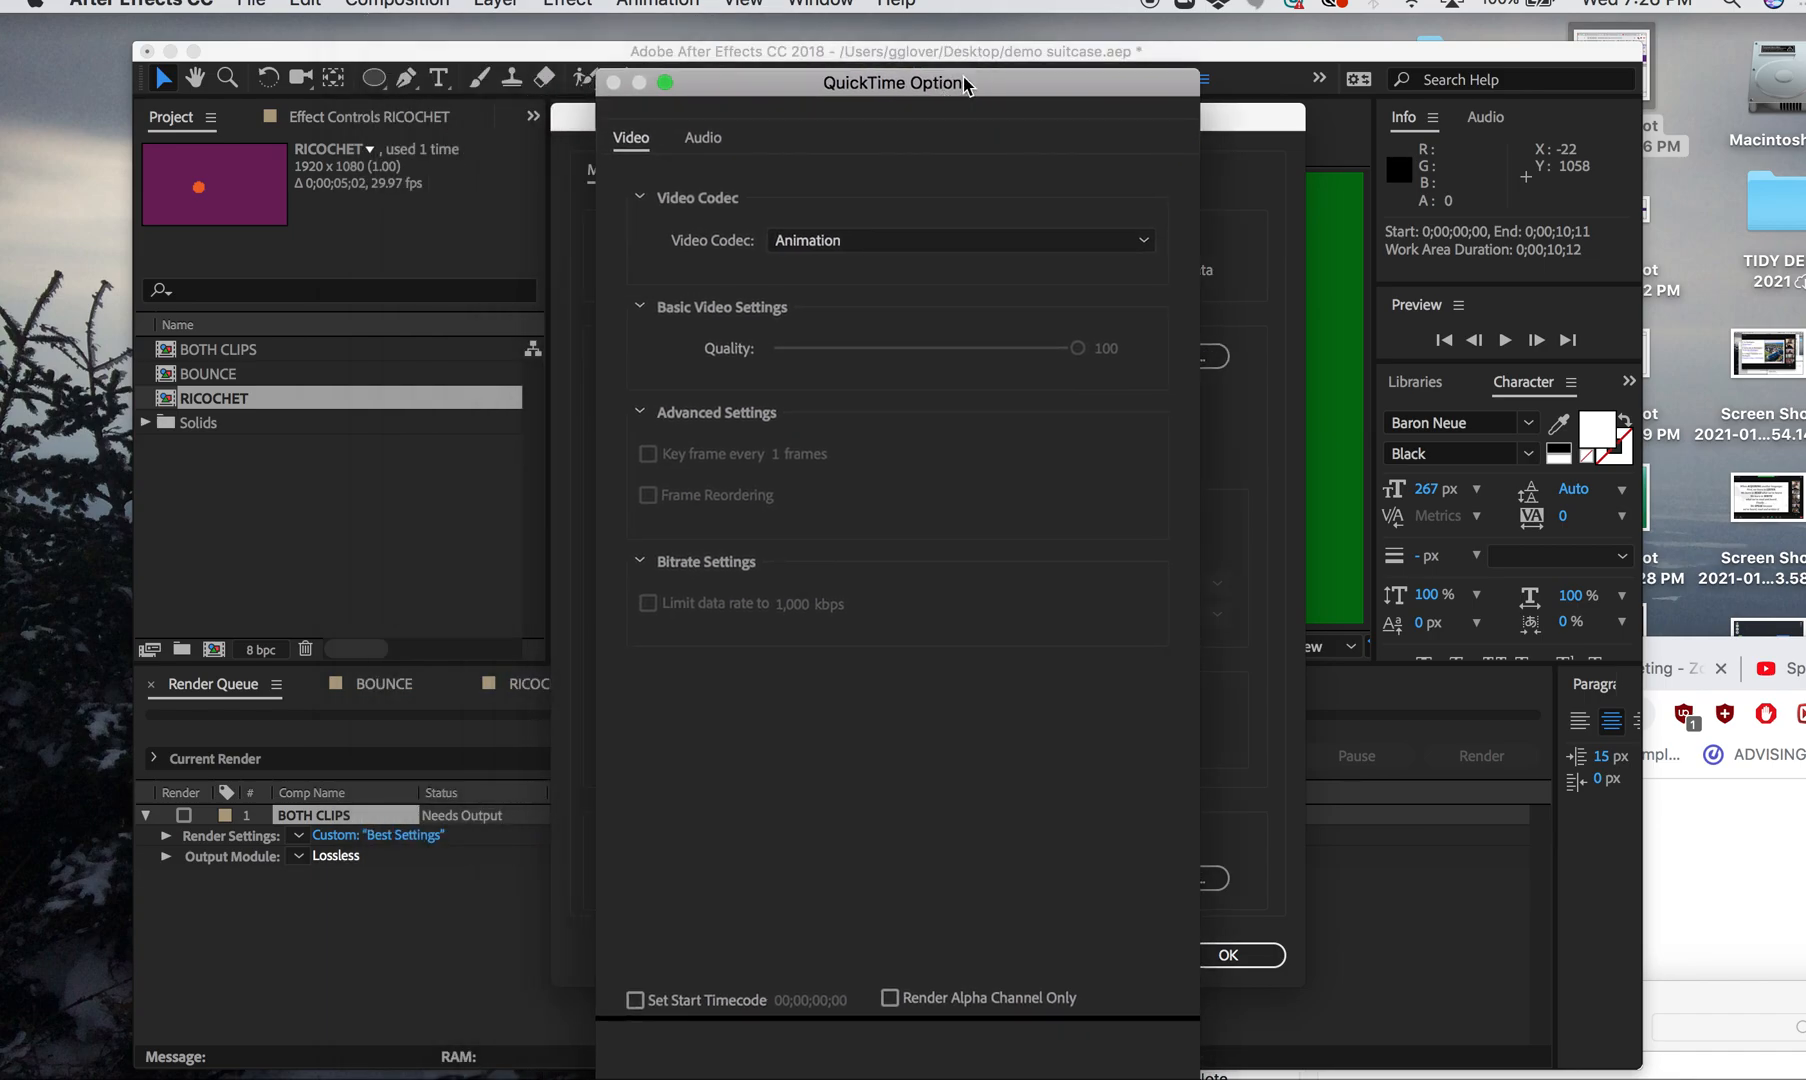
pyautogui.click(847, 245)
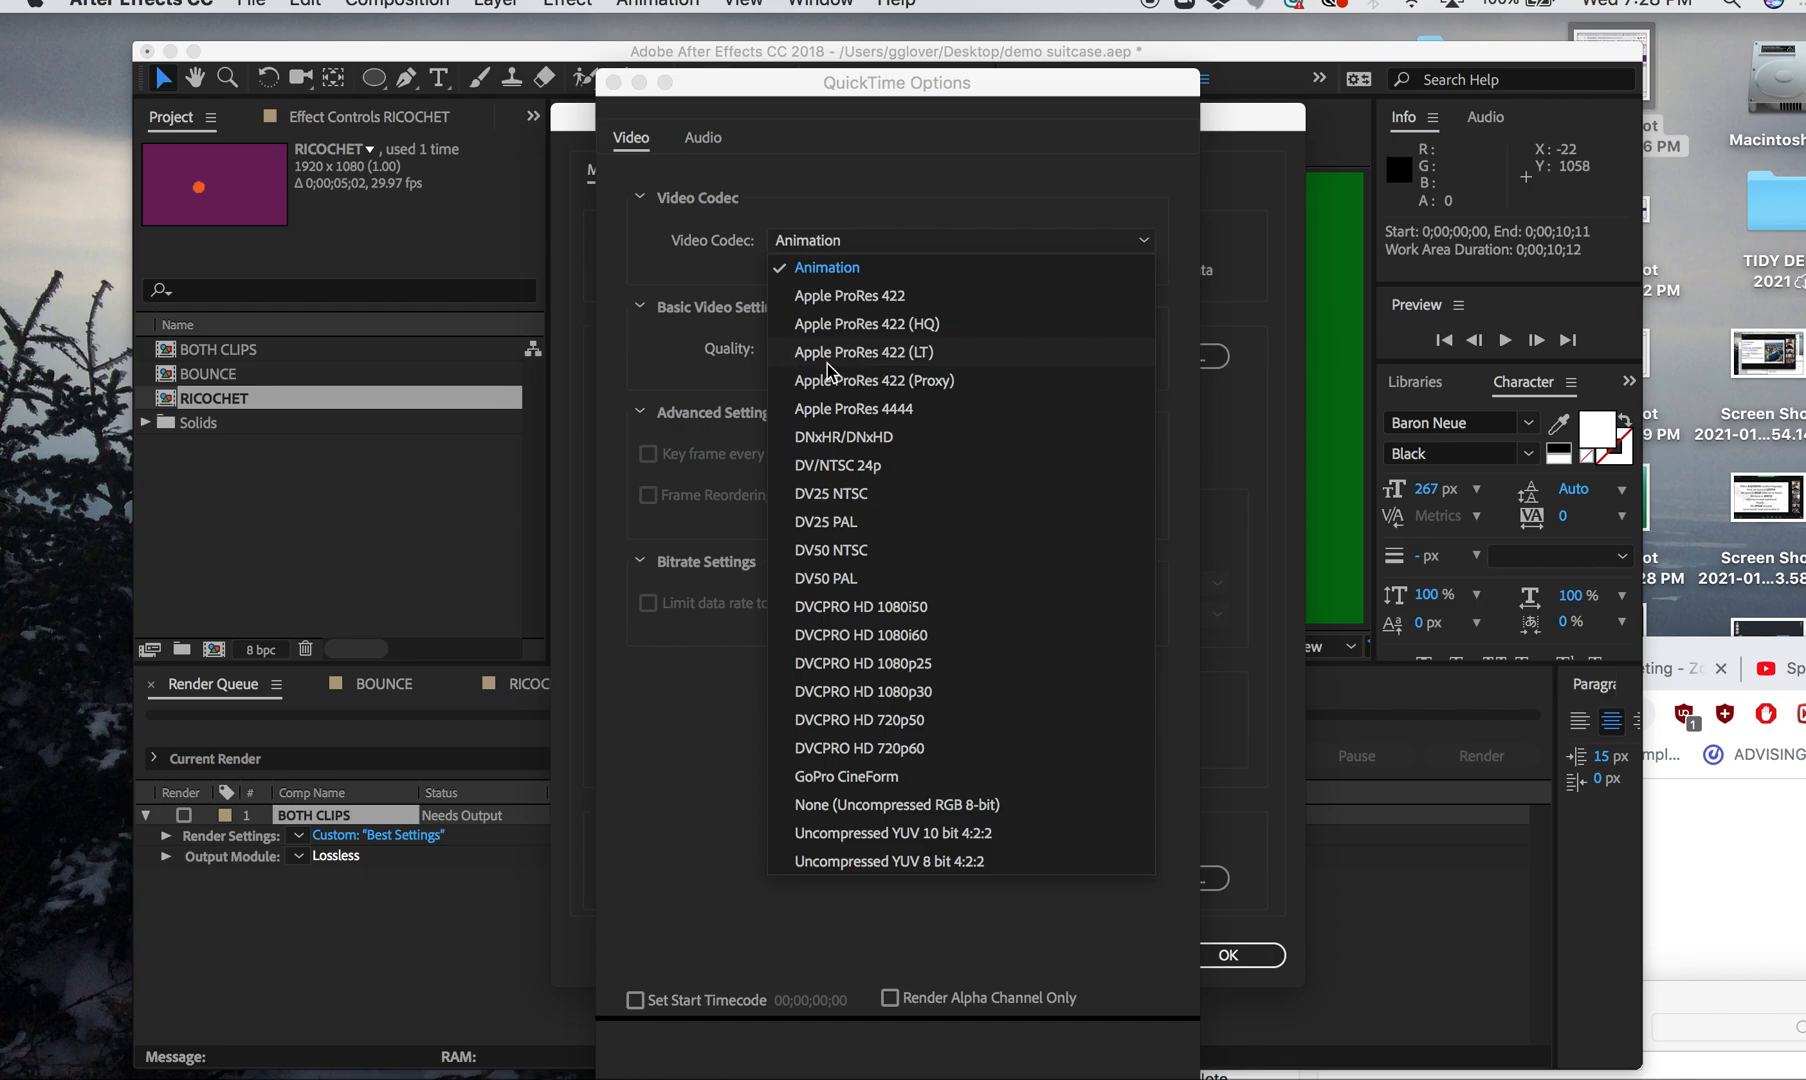
pyautogui.click(885, 352)
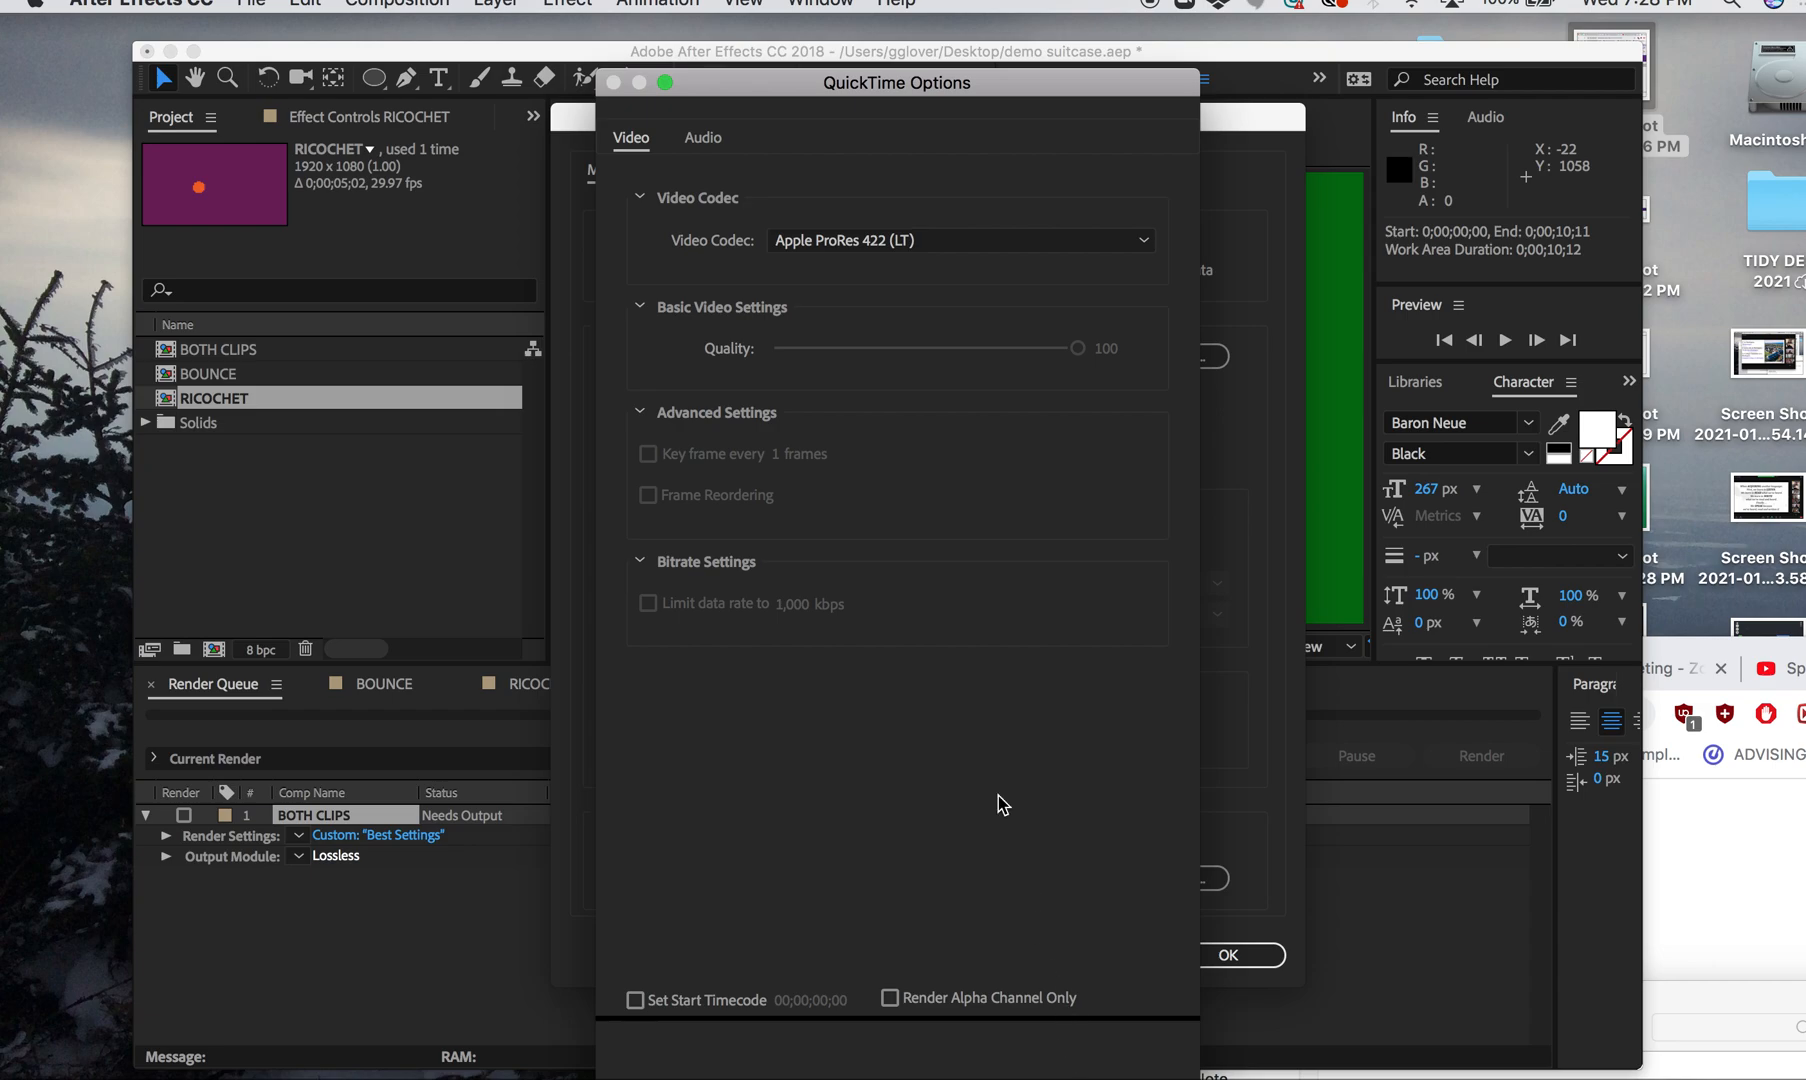
pyautogui.moveTo(875, 82); pyautogui.dragTo(839, 54)
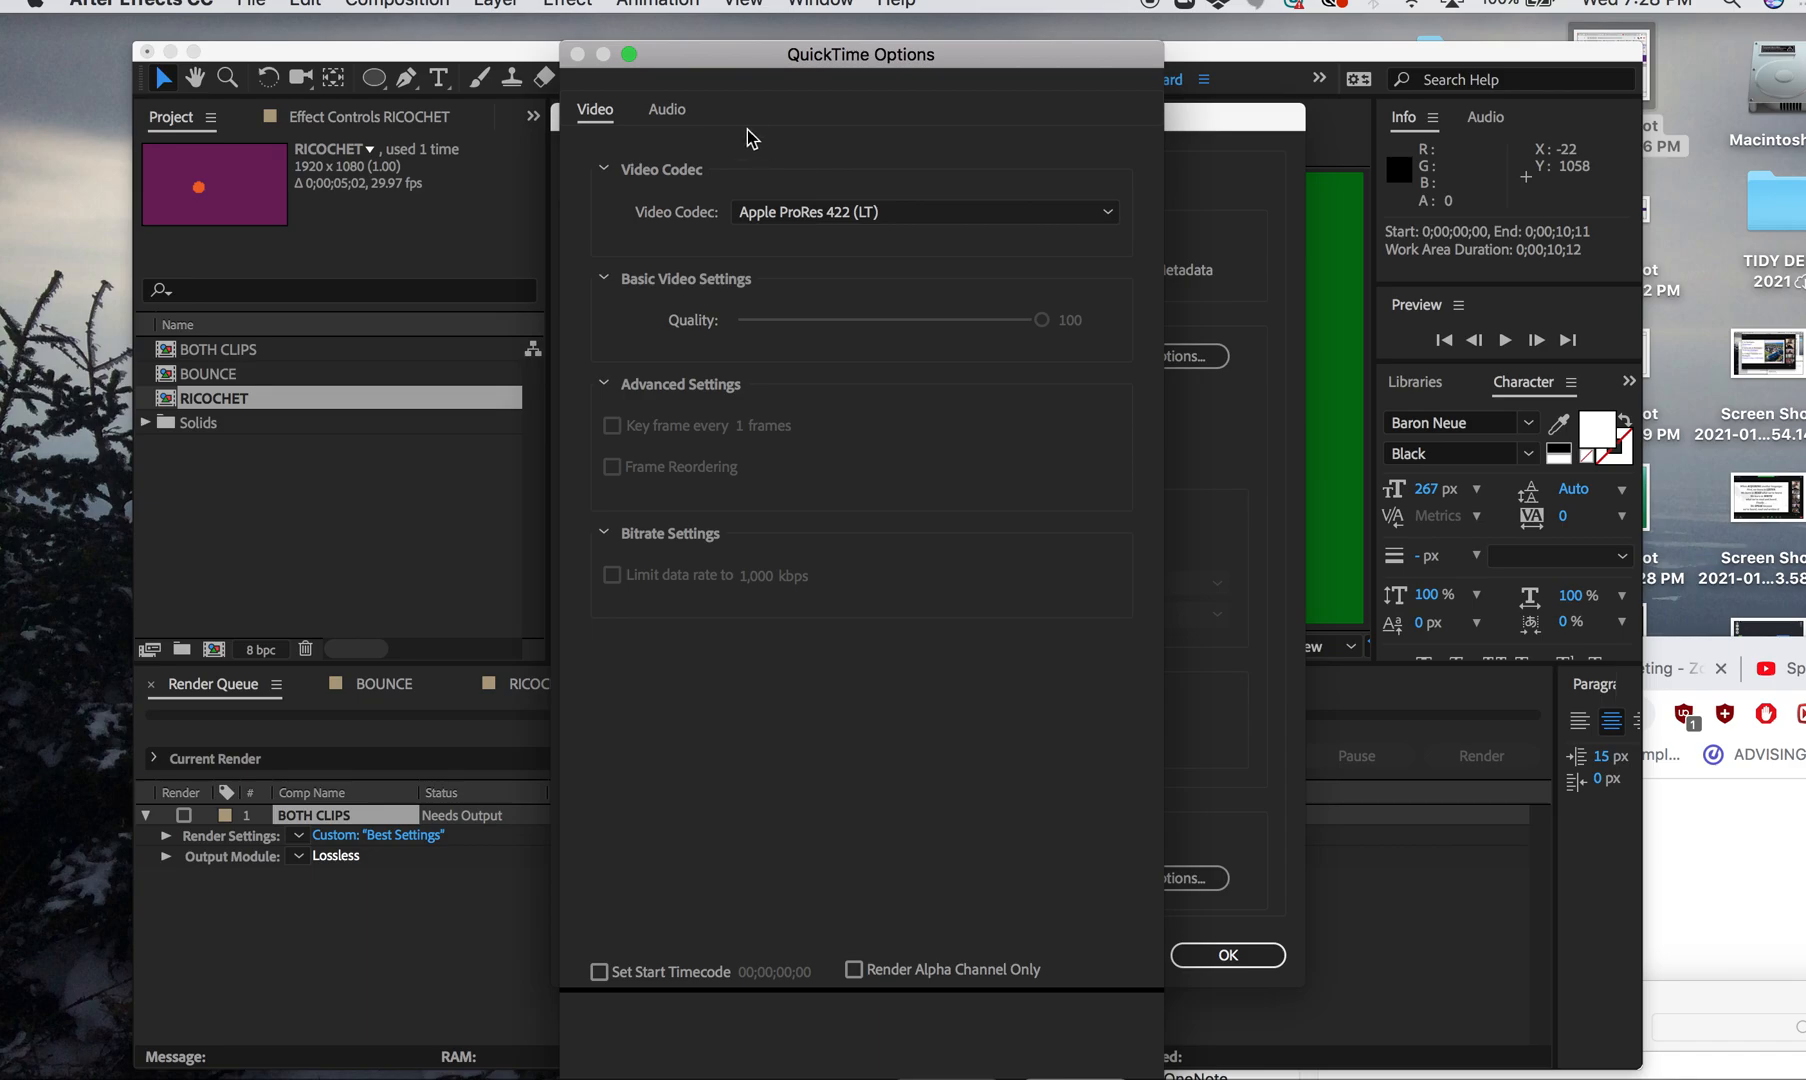
pyautogui.moveTo(738, 67); pyautogui.dragTo(721, 63)
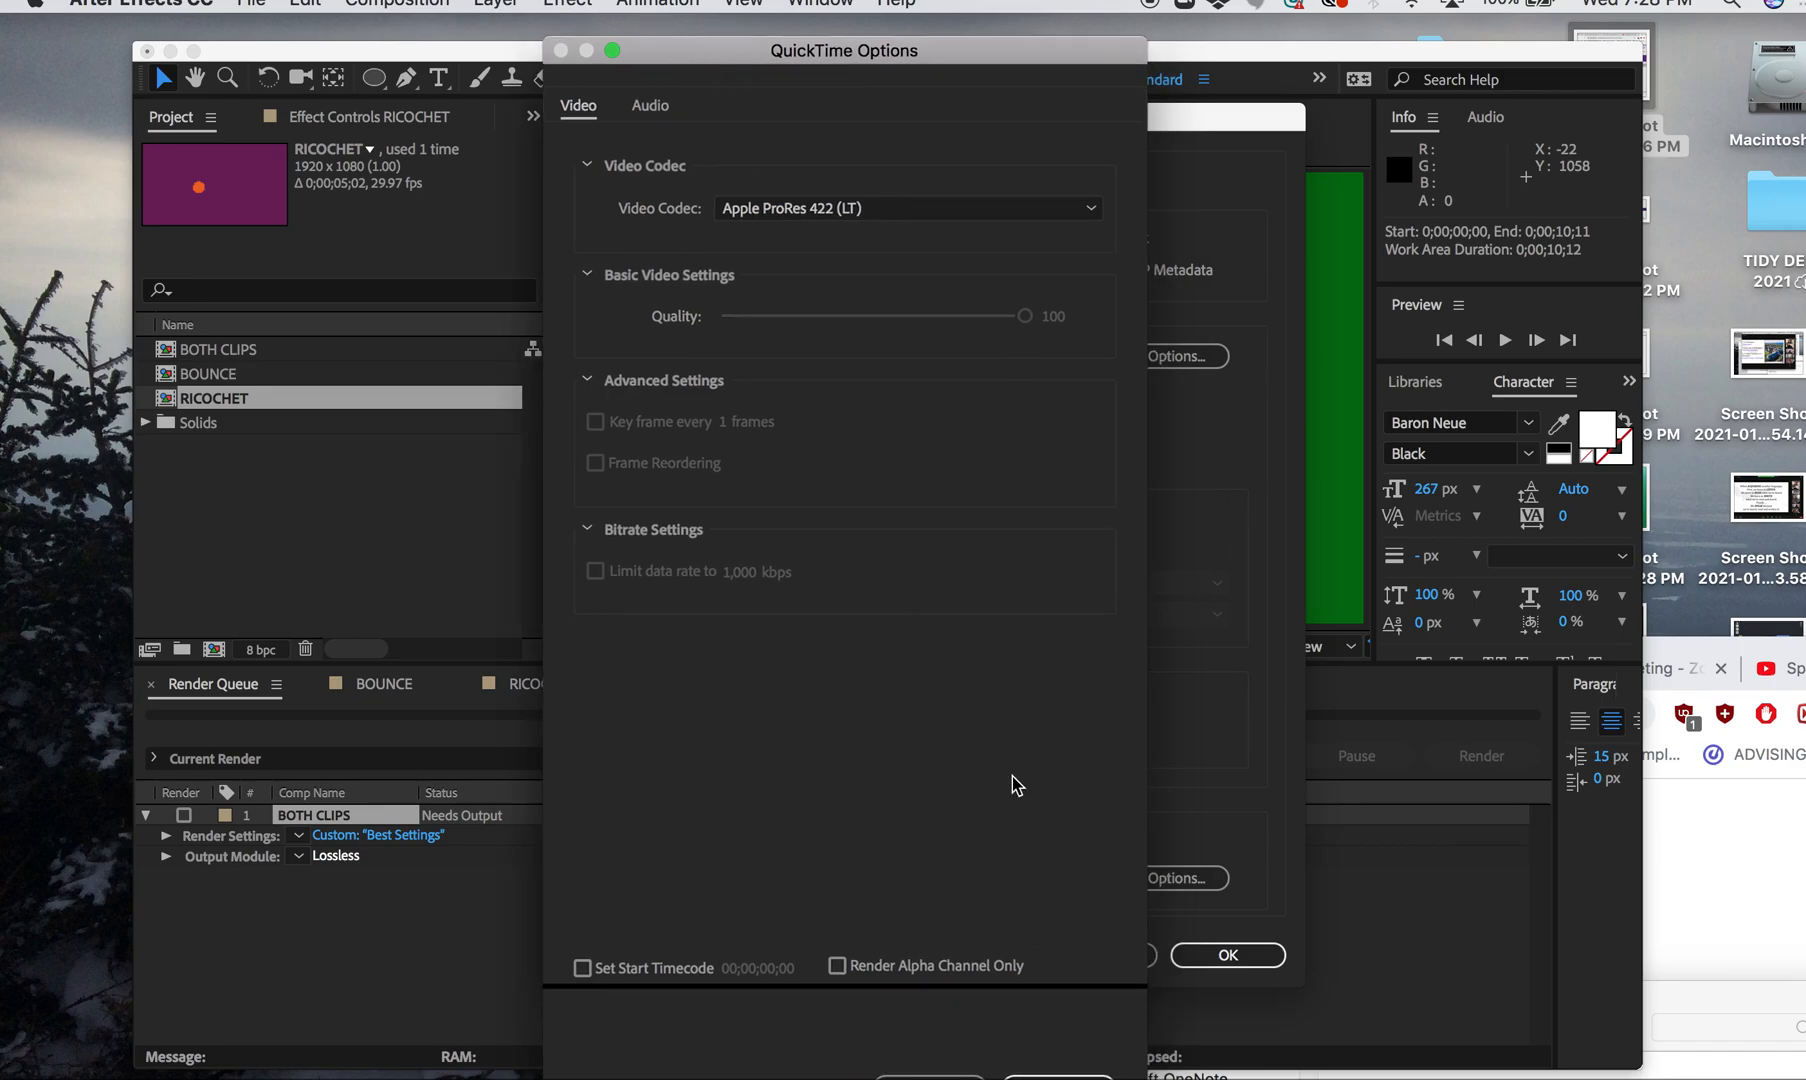
pyautogui.moveTo(881, 56); pyautogui.dragTo(875, 33)
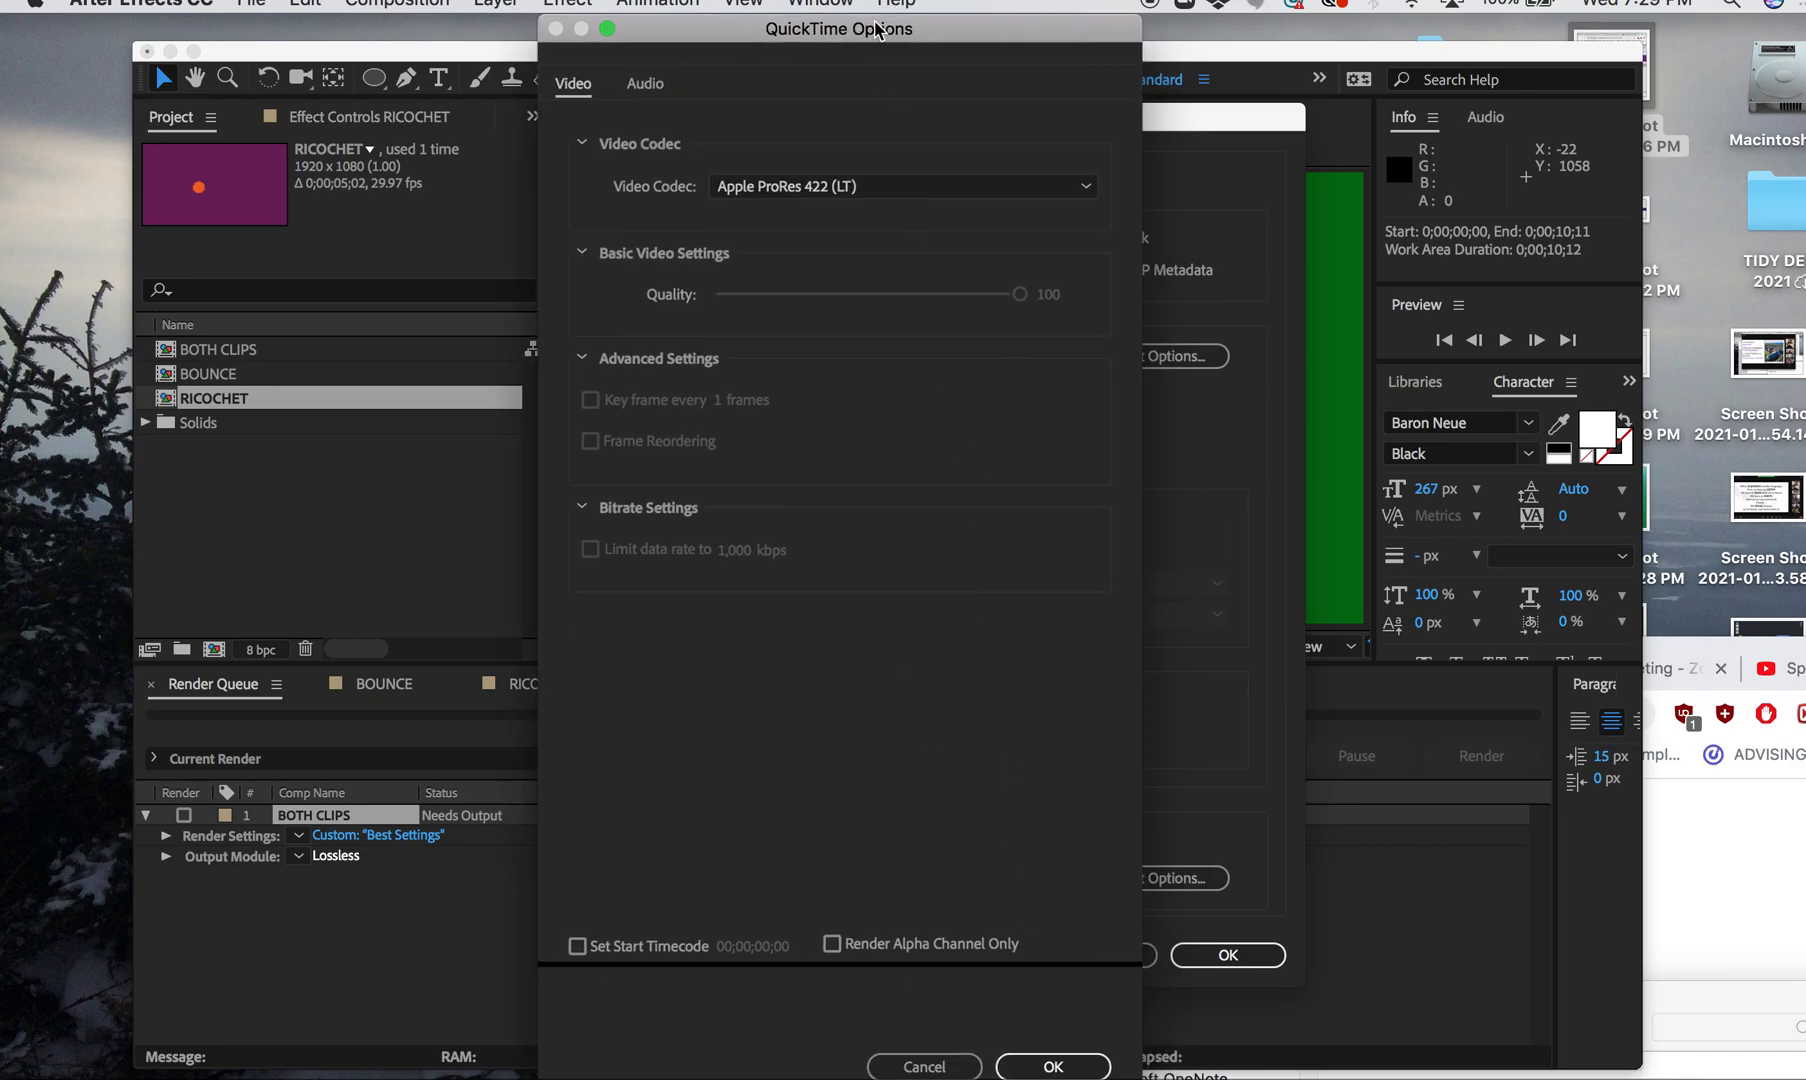
pyautogui.click(1052, 1068)
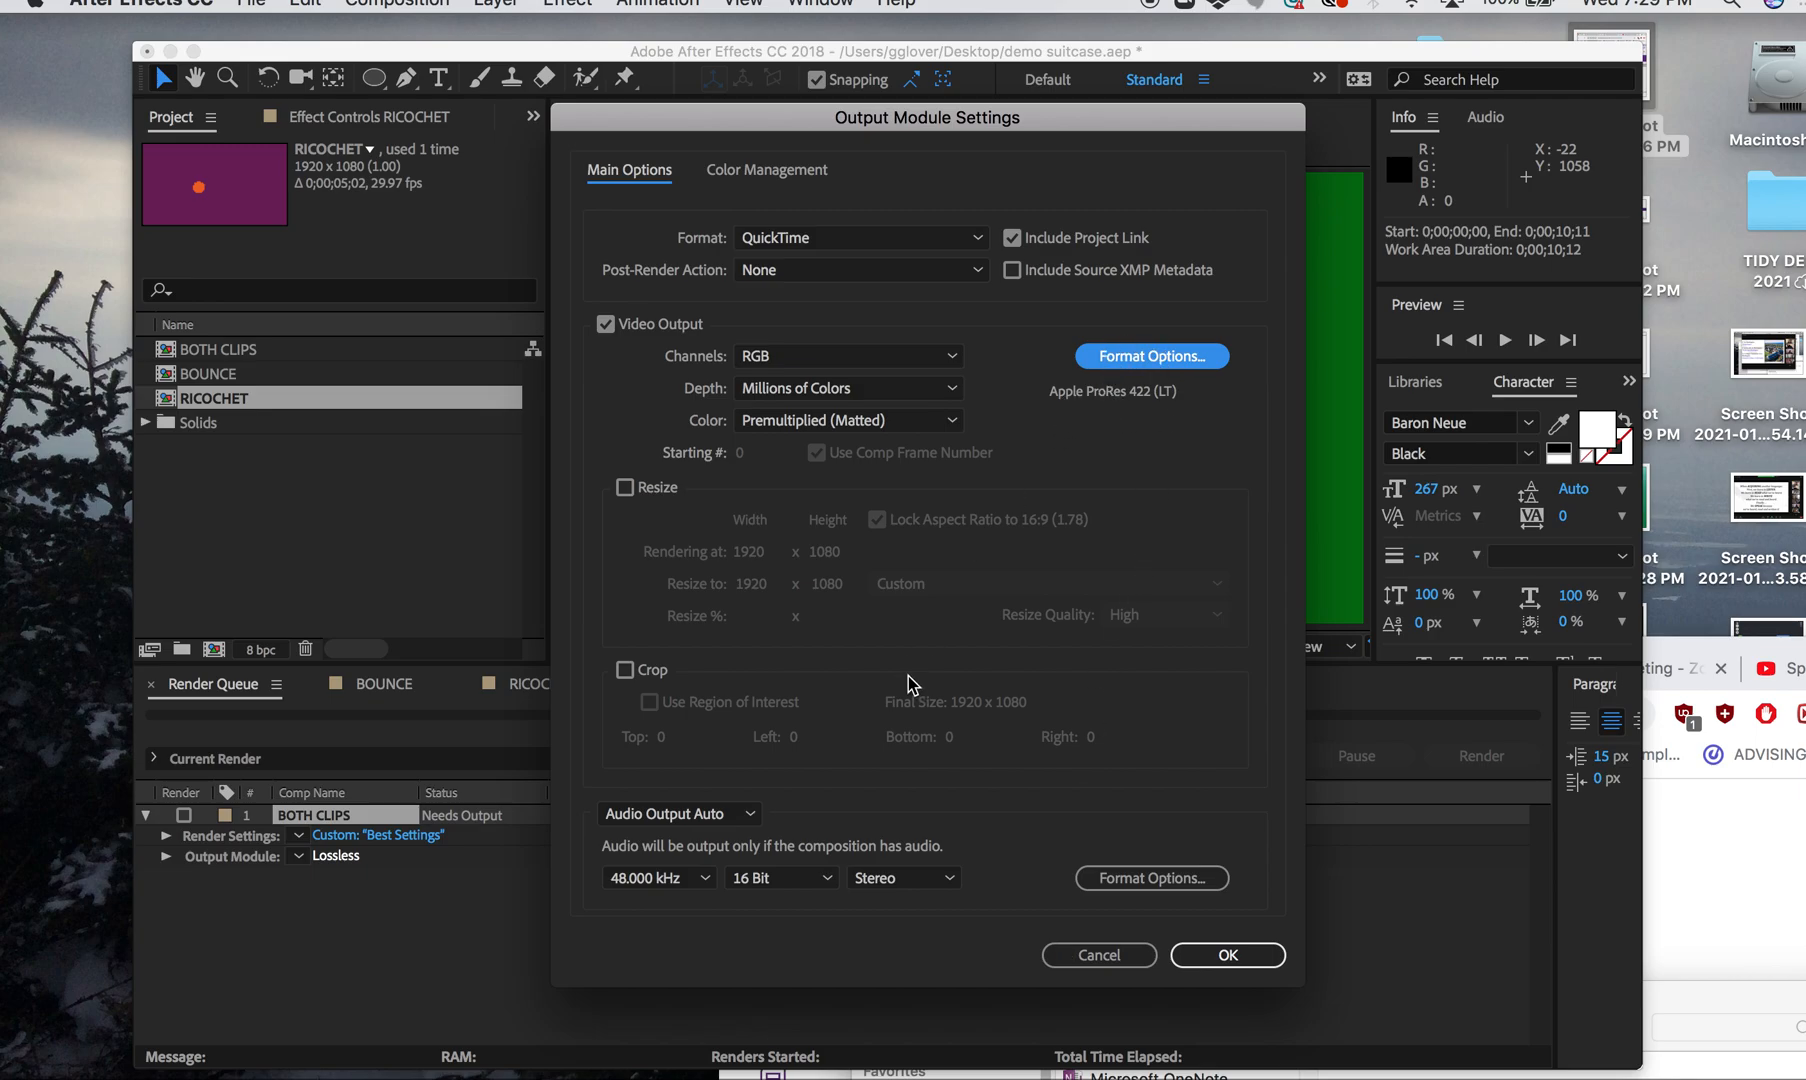
pyautogui.click(1206, 957)
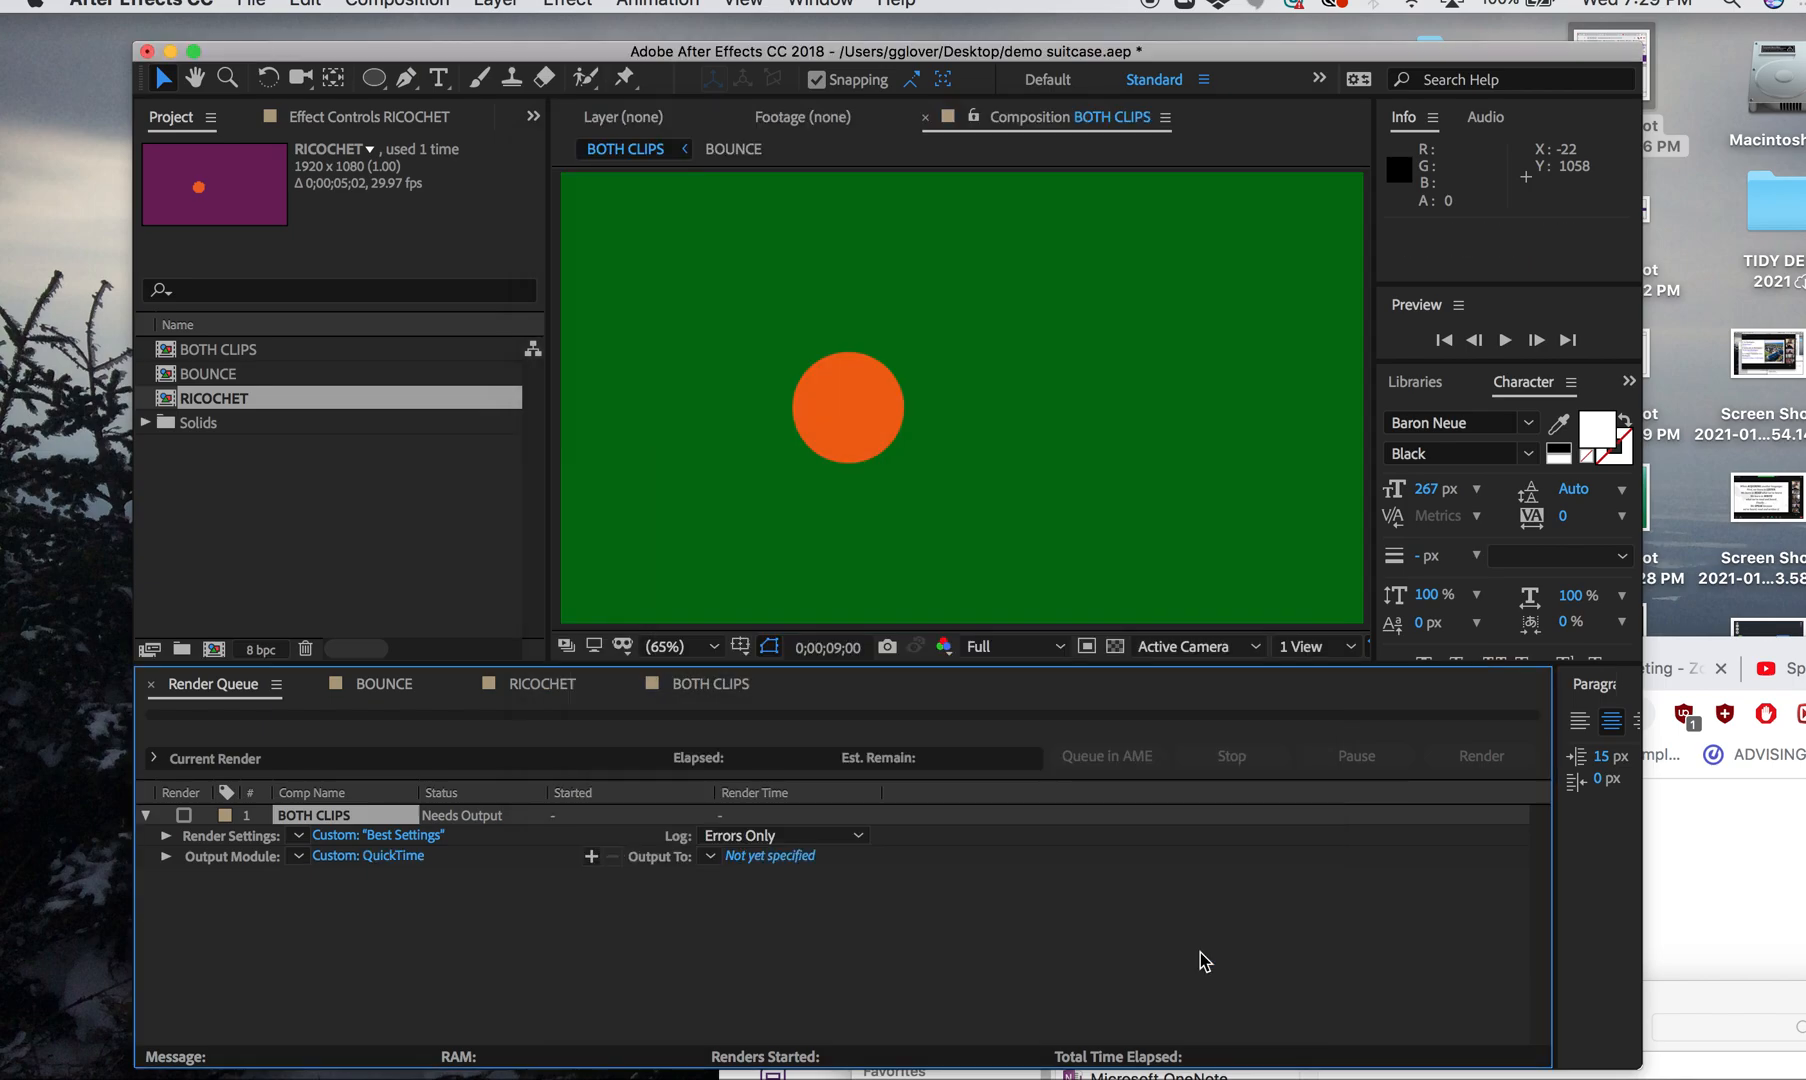
# Create a Demo animations folder on the Desktop as the output location for the queued BOTH CLIPS item
pyautogui.click(750, 861)
pyautogui.click(737, 858)
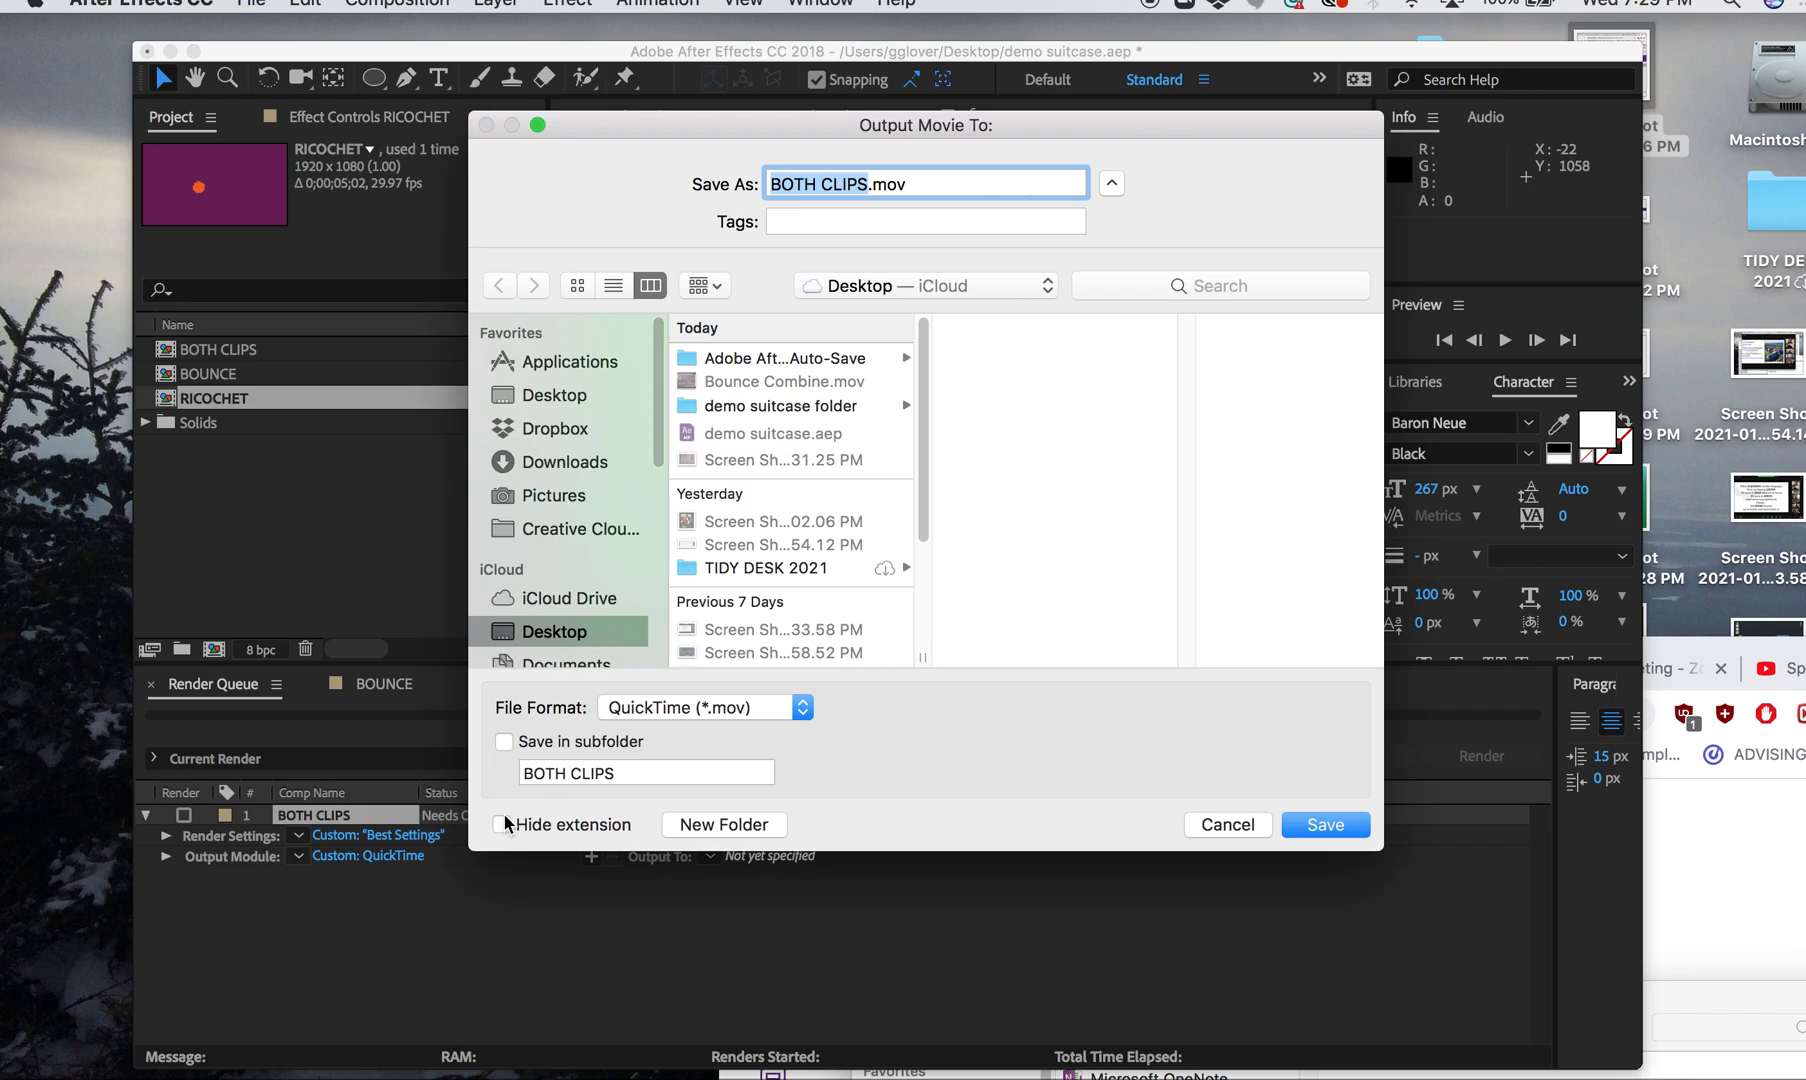
pyautogui.click(683, 822)
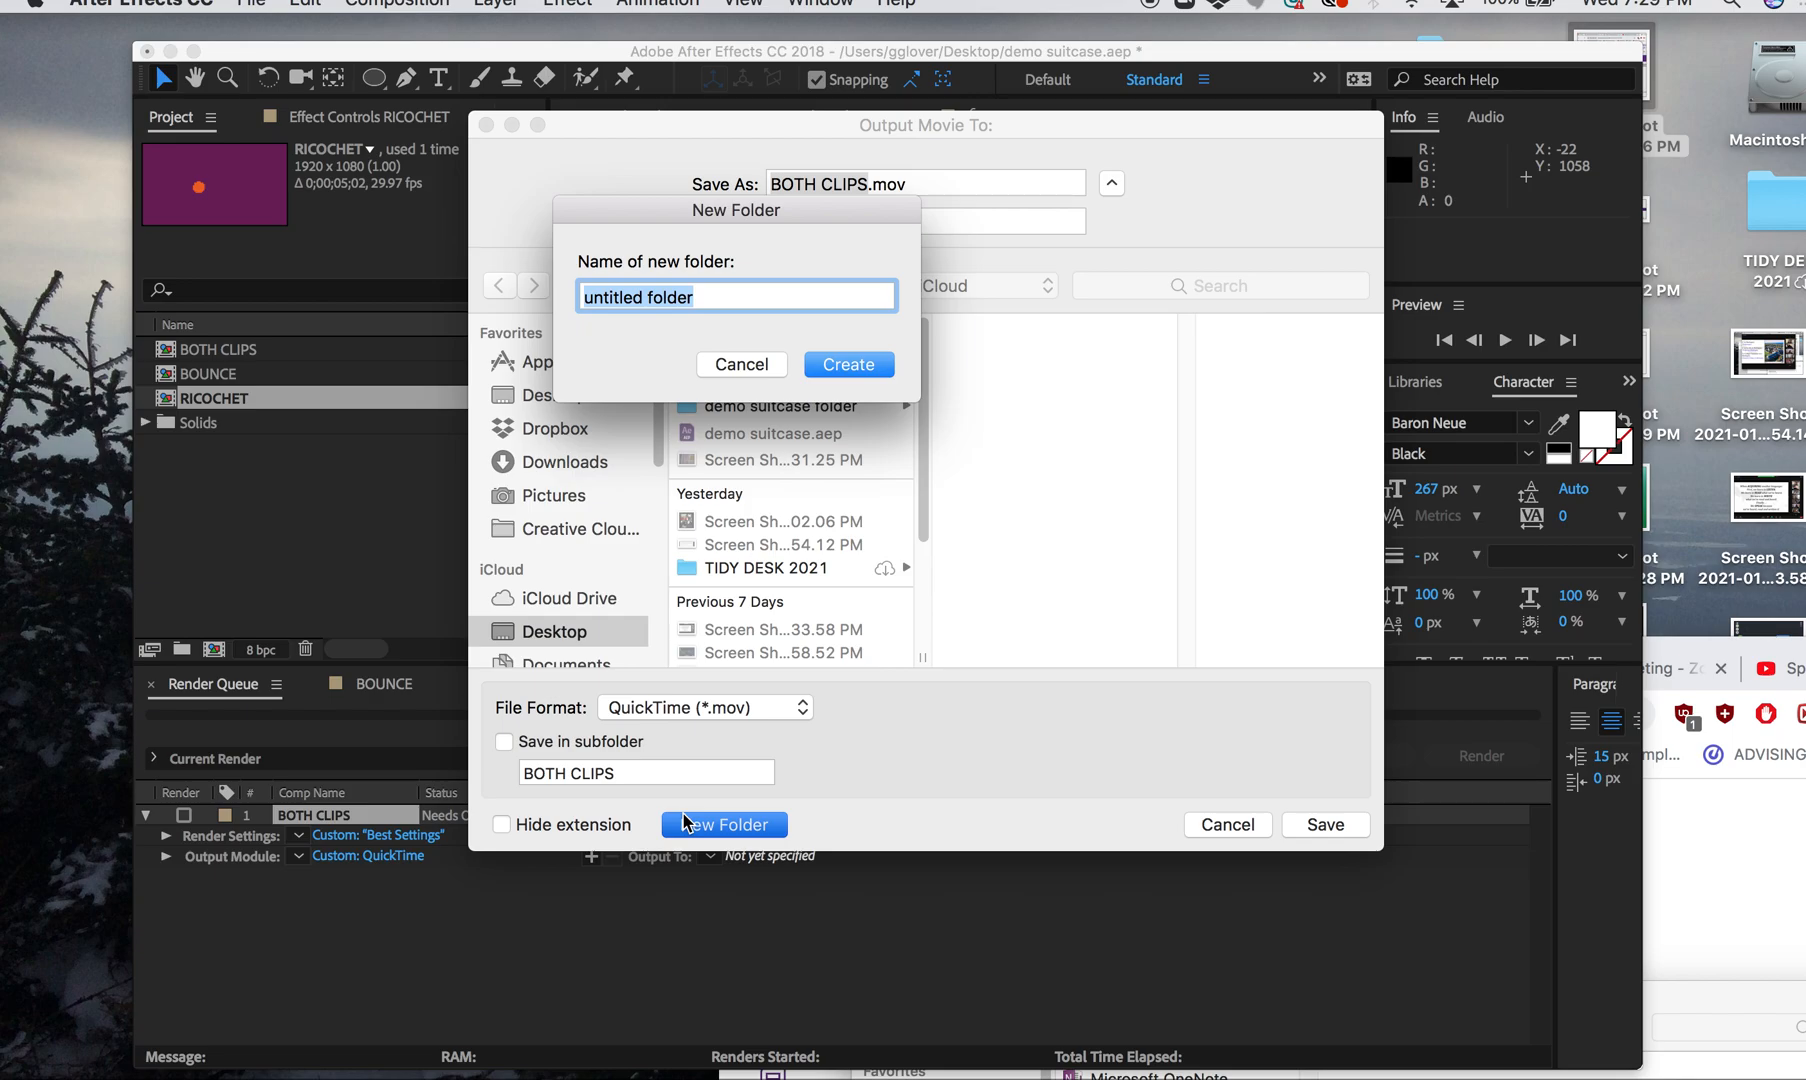
pyautogui.write('Del')
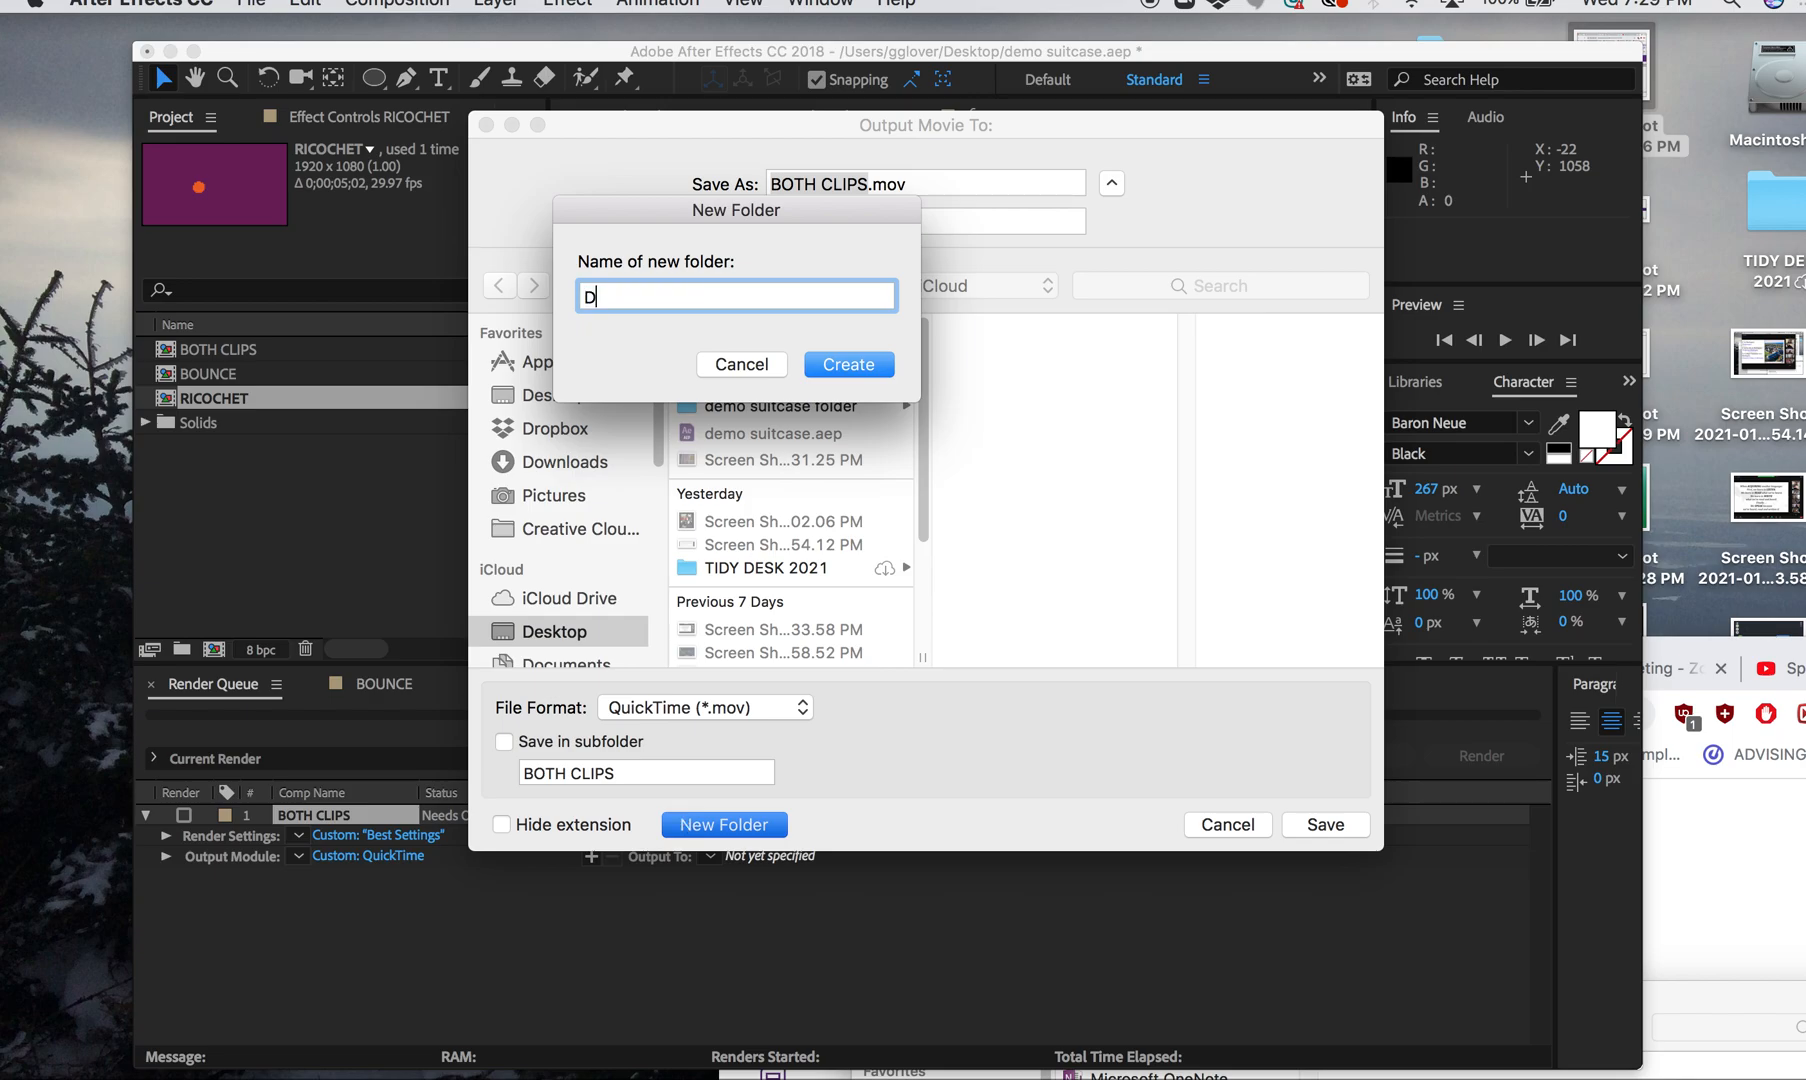
pyautogui.press('BackSpace')
pyautogui.write('mo animations')
pyautogui.click(853, 372)
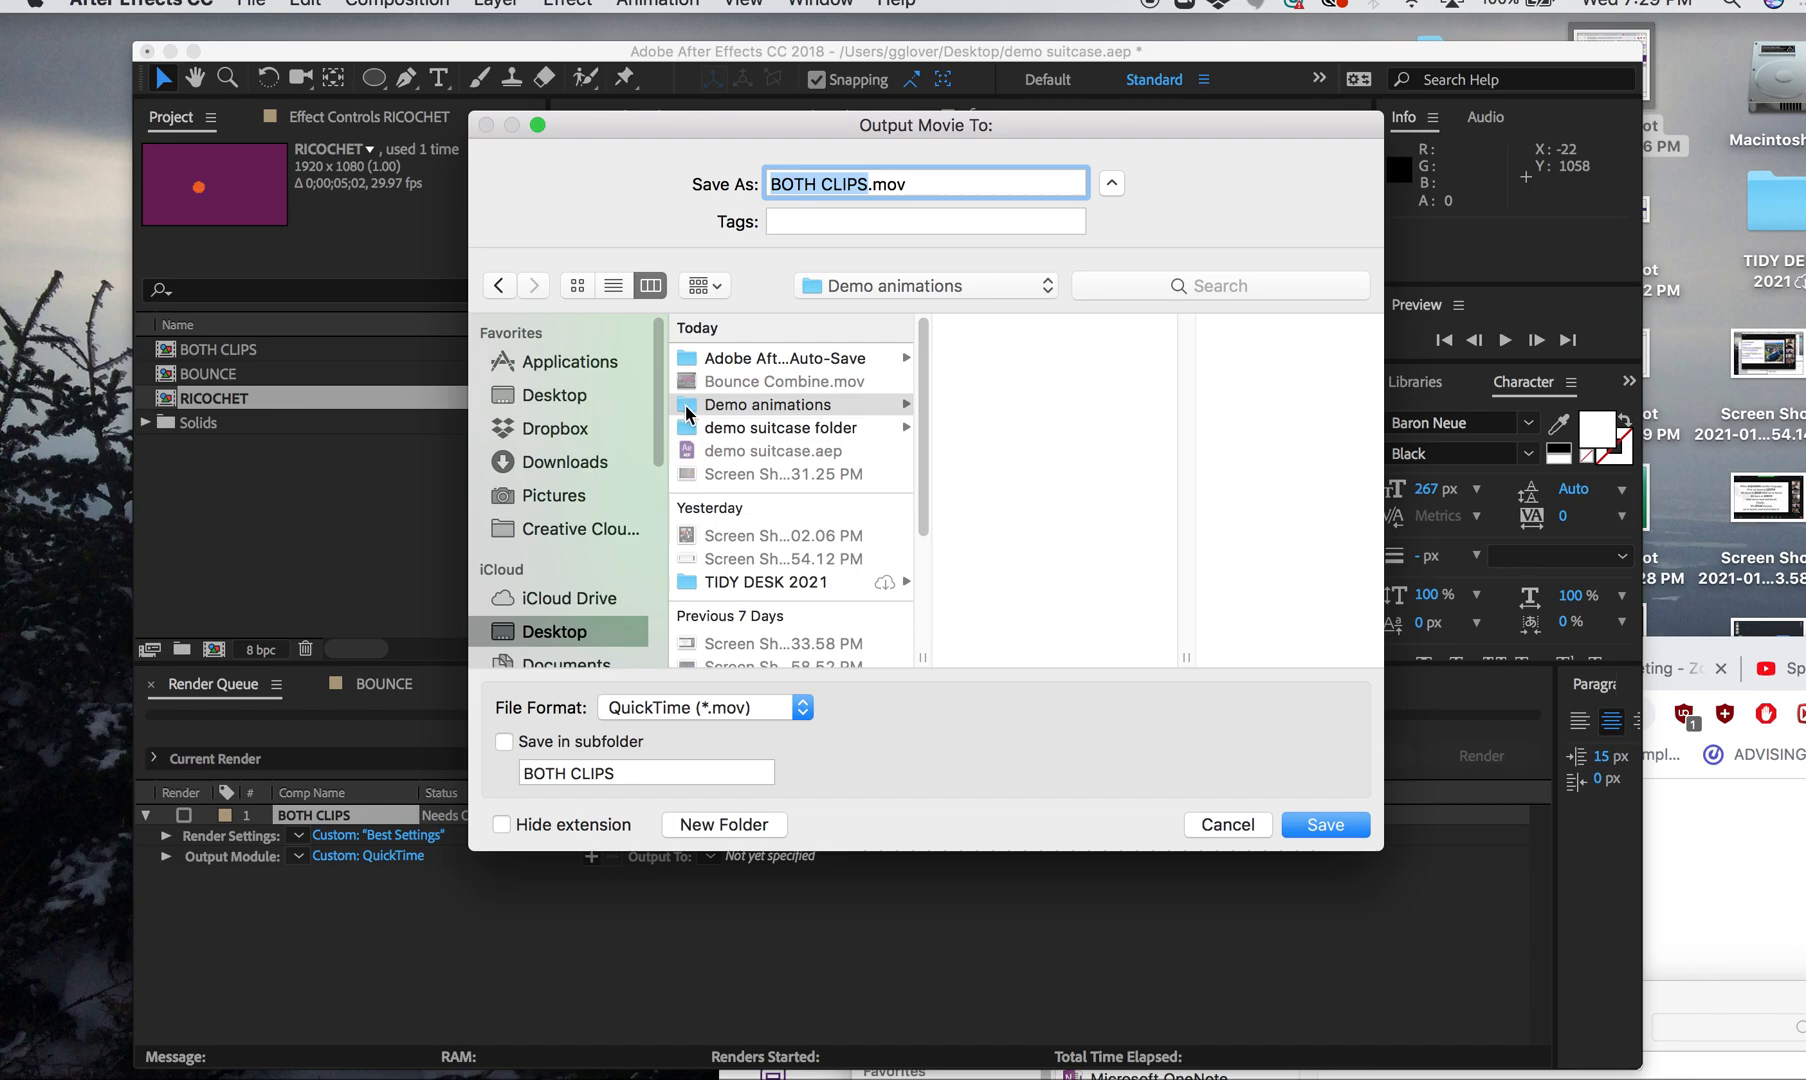
# Save the output movie as BOTH CLIPS.mov in the Demo animations folder and render the queued item
pyautogui.click(762, 408)
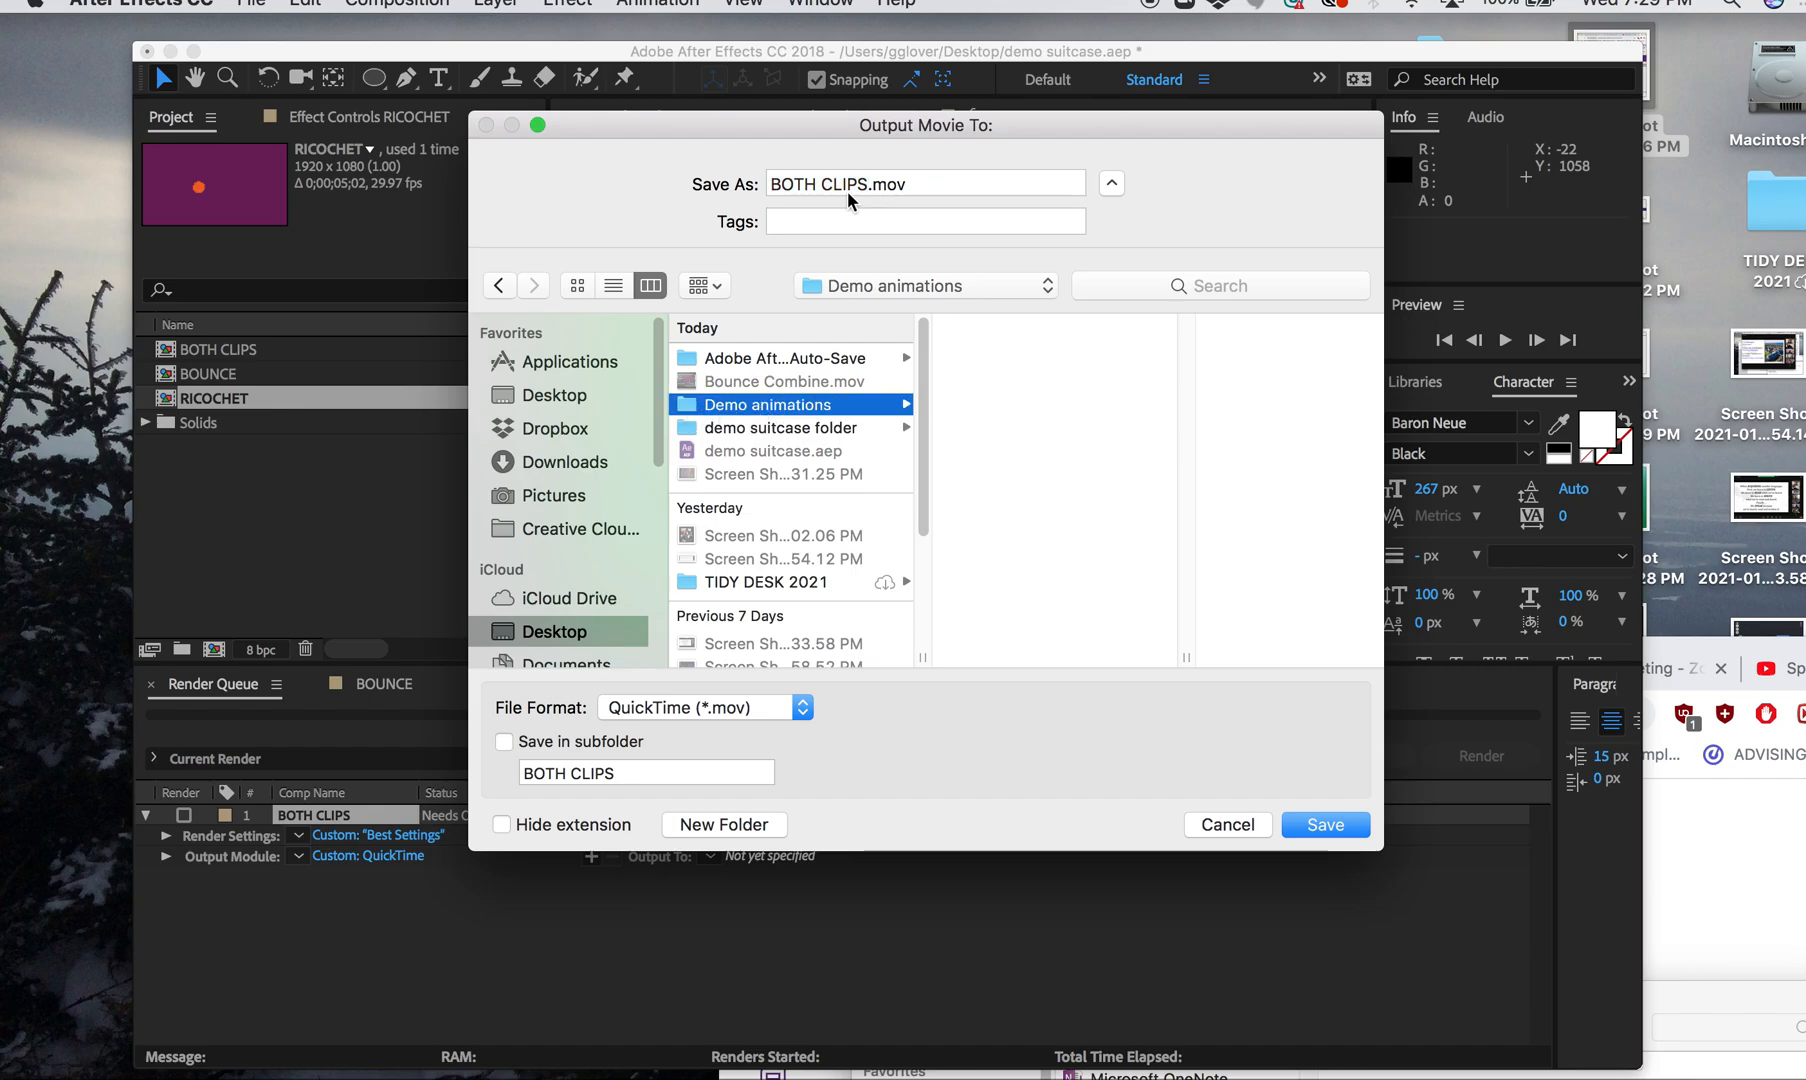
pyautogui.click(1318, 826)
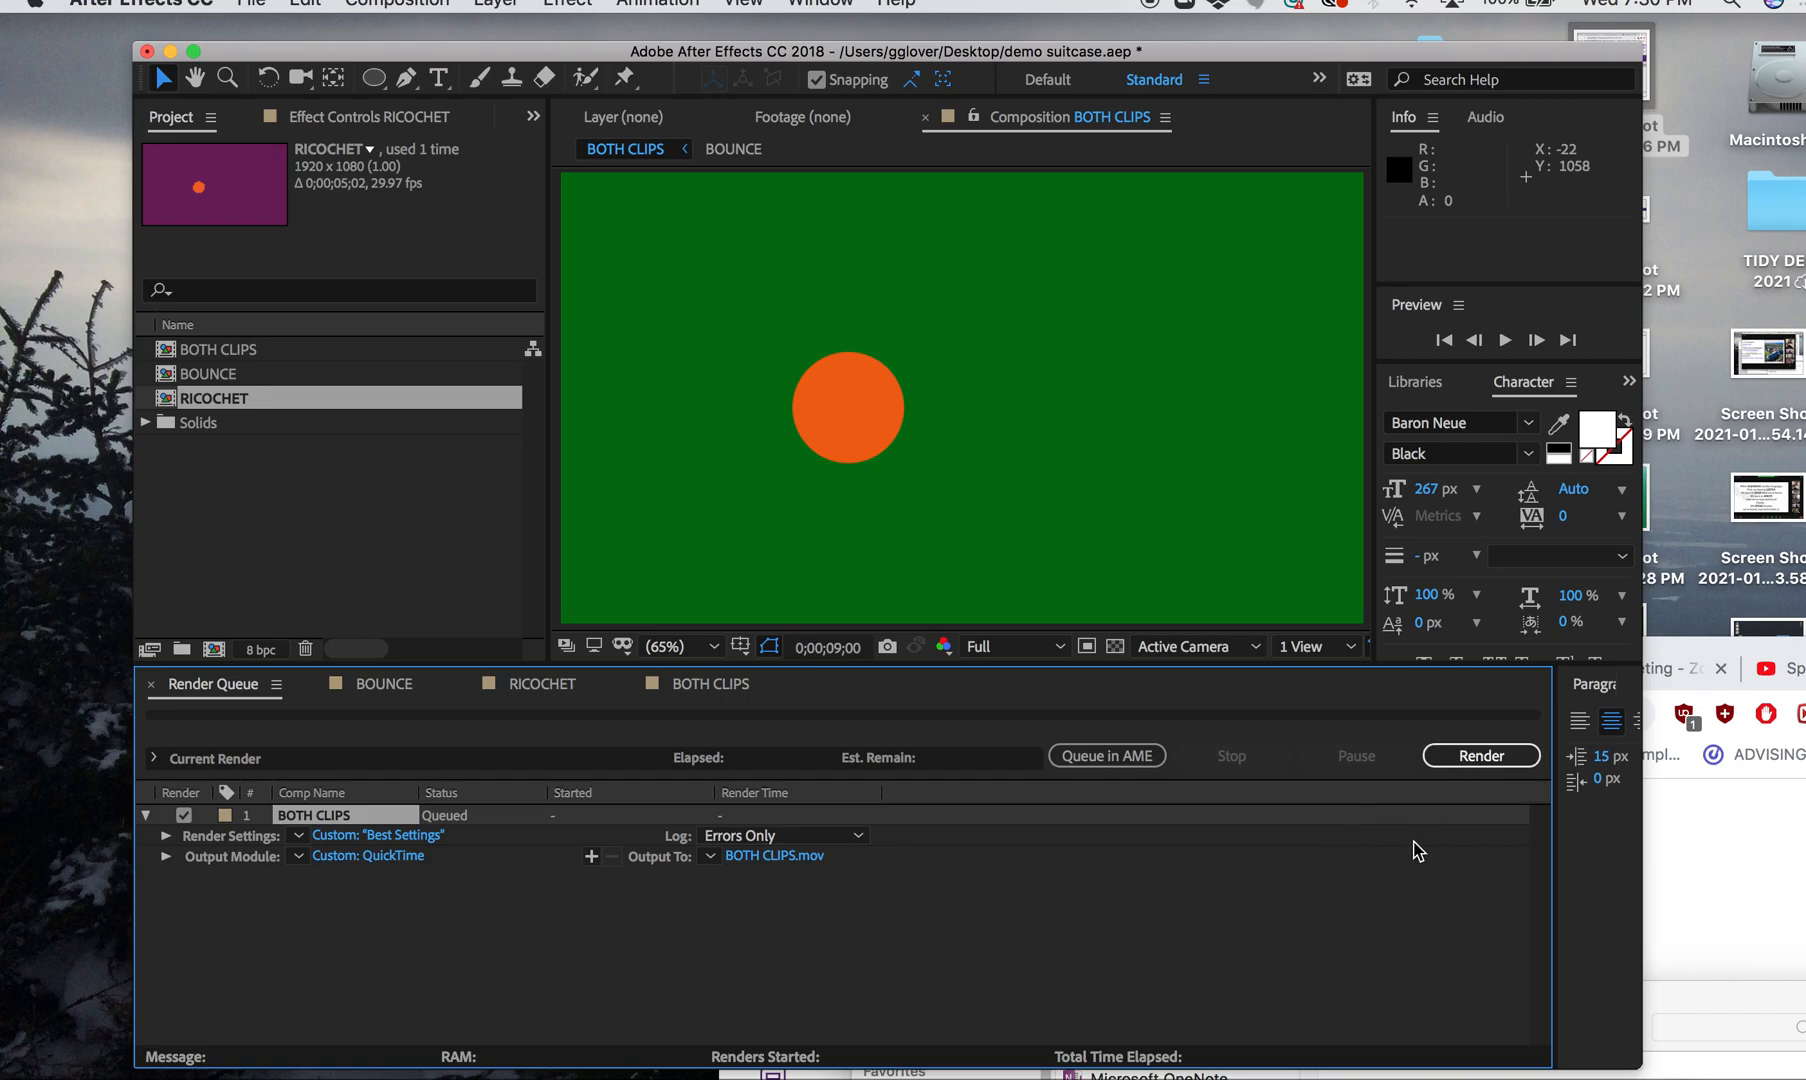
pyautogui.click(1462, 762)
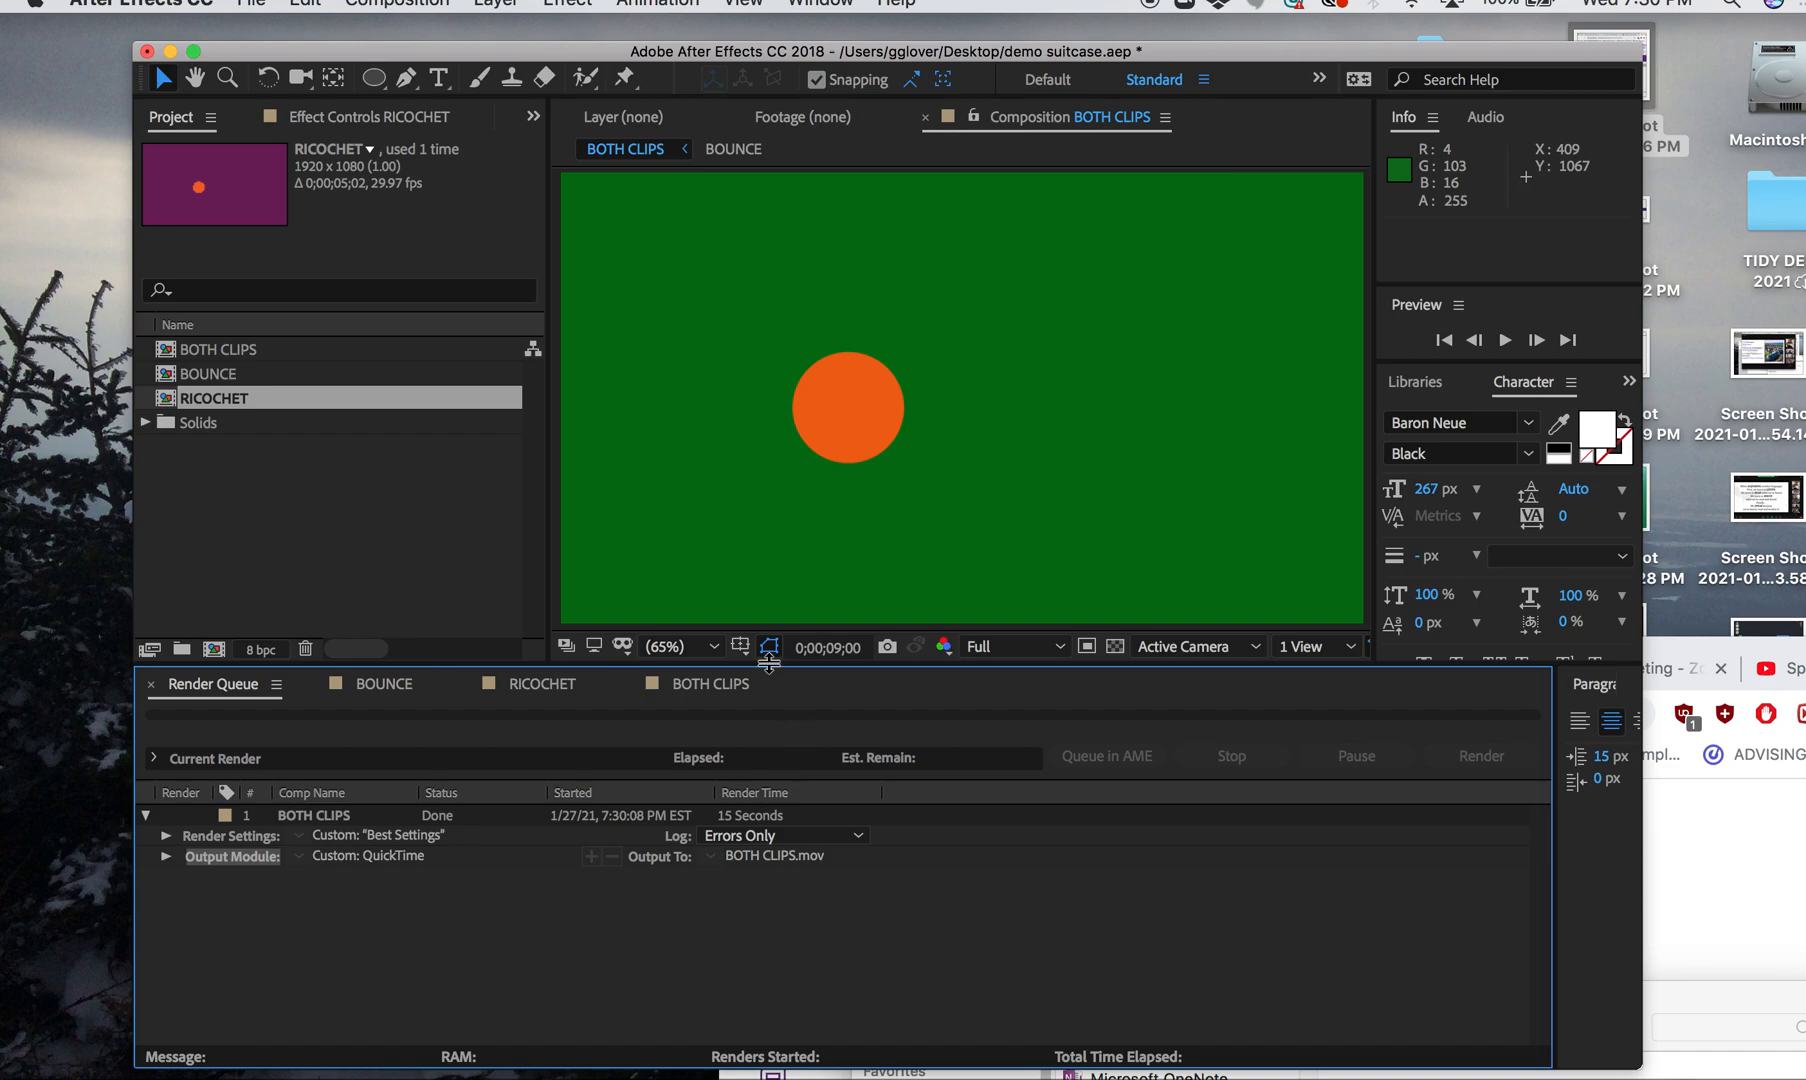
pyautogui.click(856, 931)
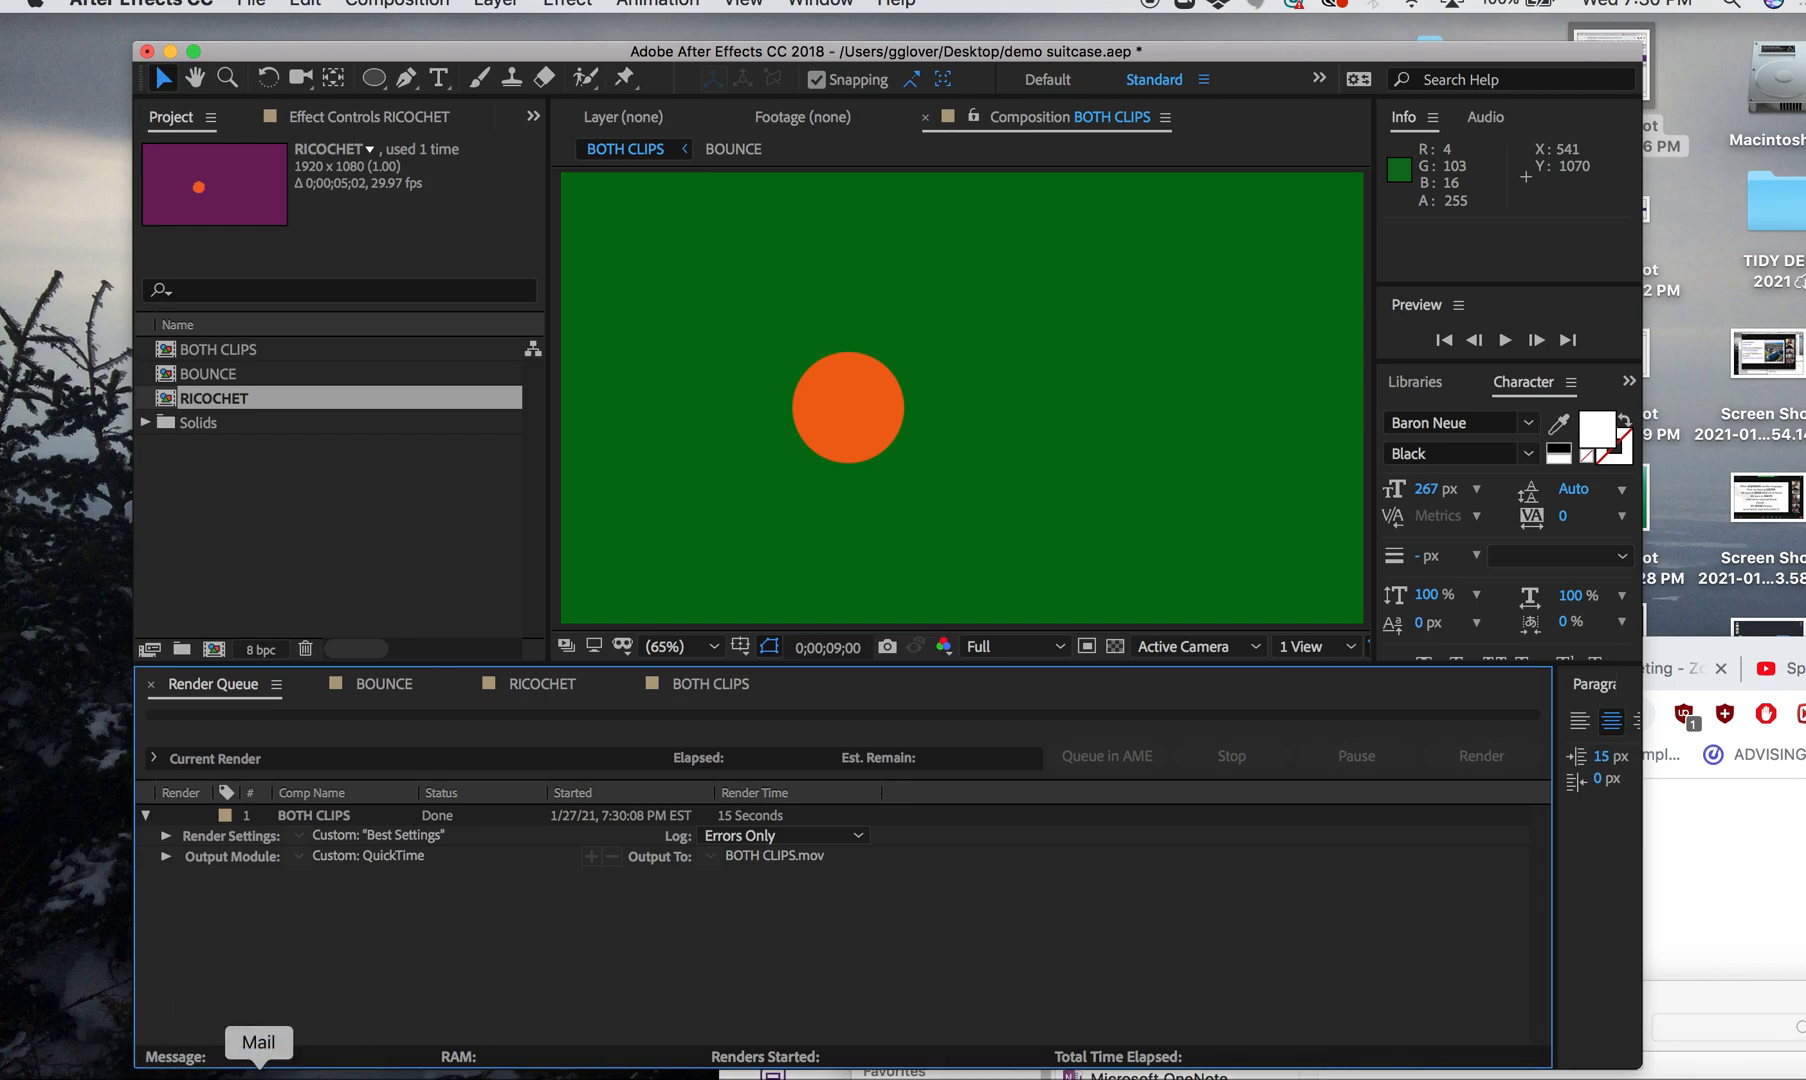
# Switch to Finder and open the Demo animations folder on the Desktop
pyautogui.click(64, 1068)
pyautogui.moveTo(1040, 1000); pyautogui.dragTo(497, 290)
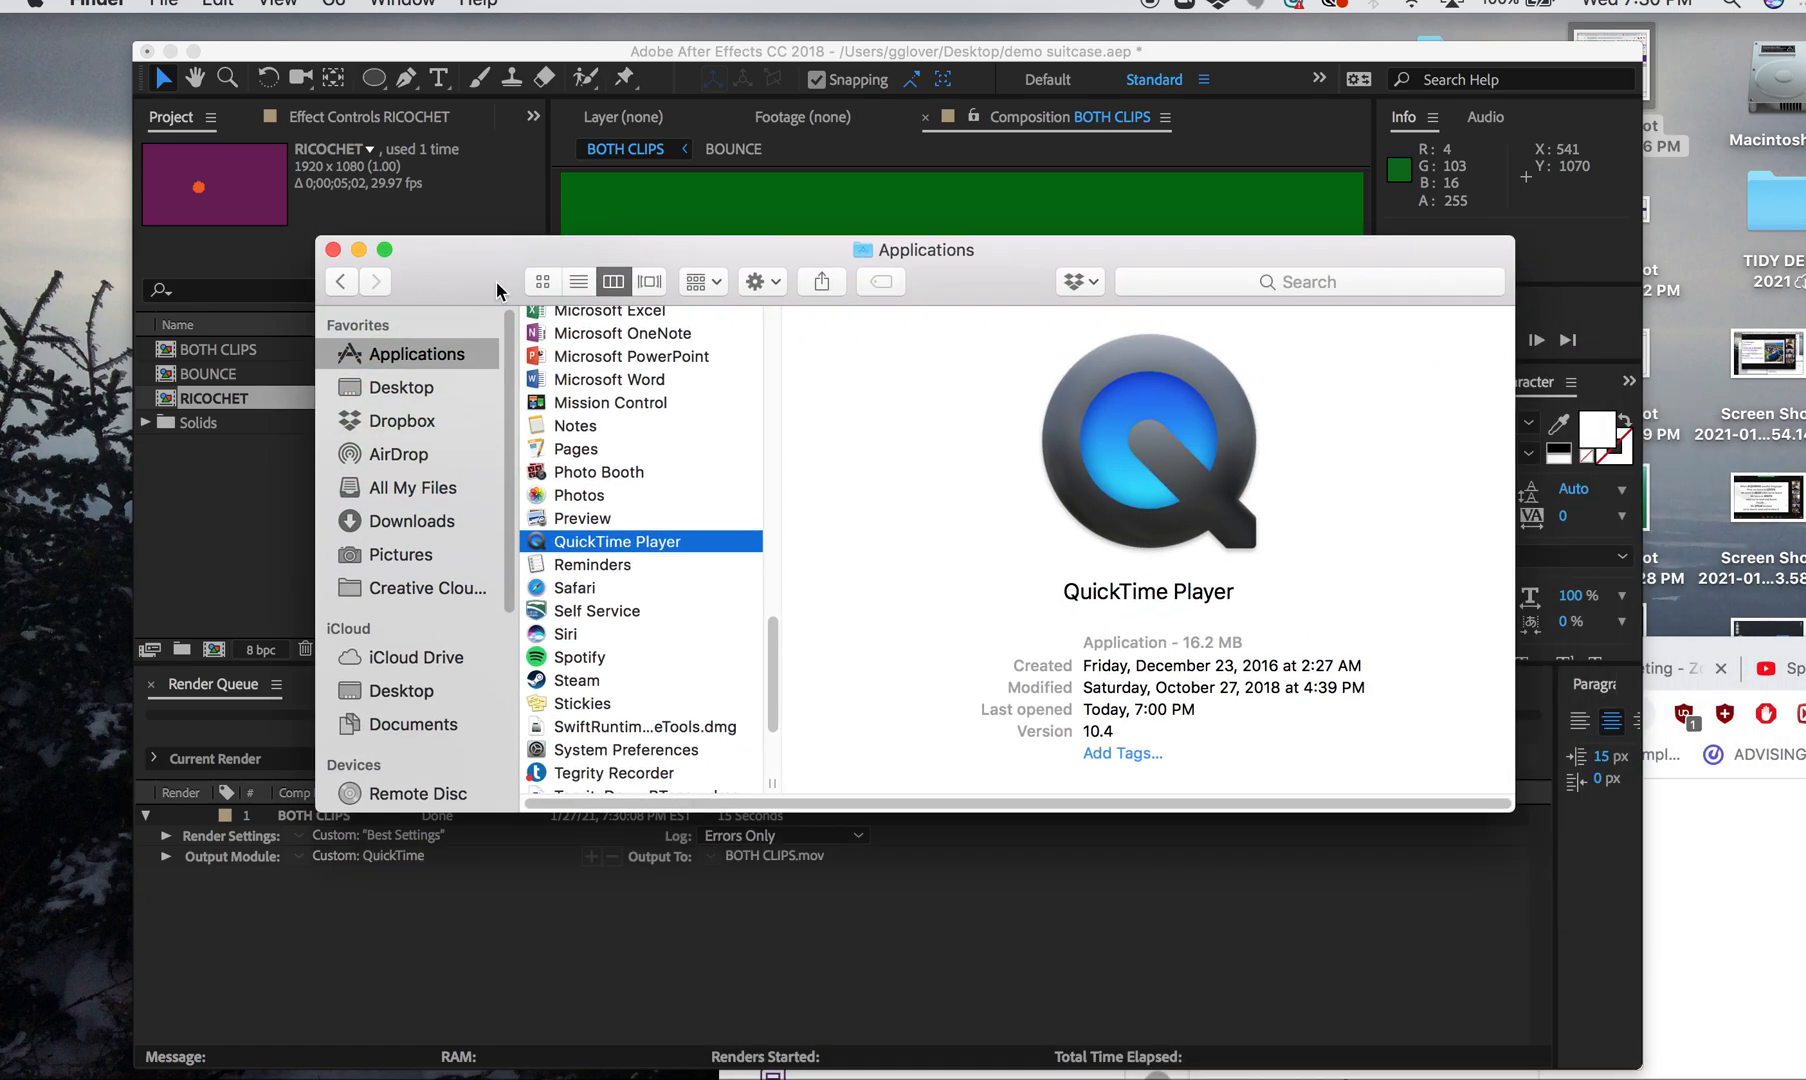
pyautogui.click(407, 388)
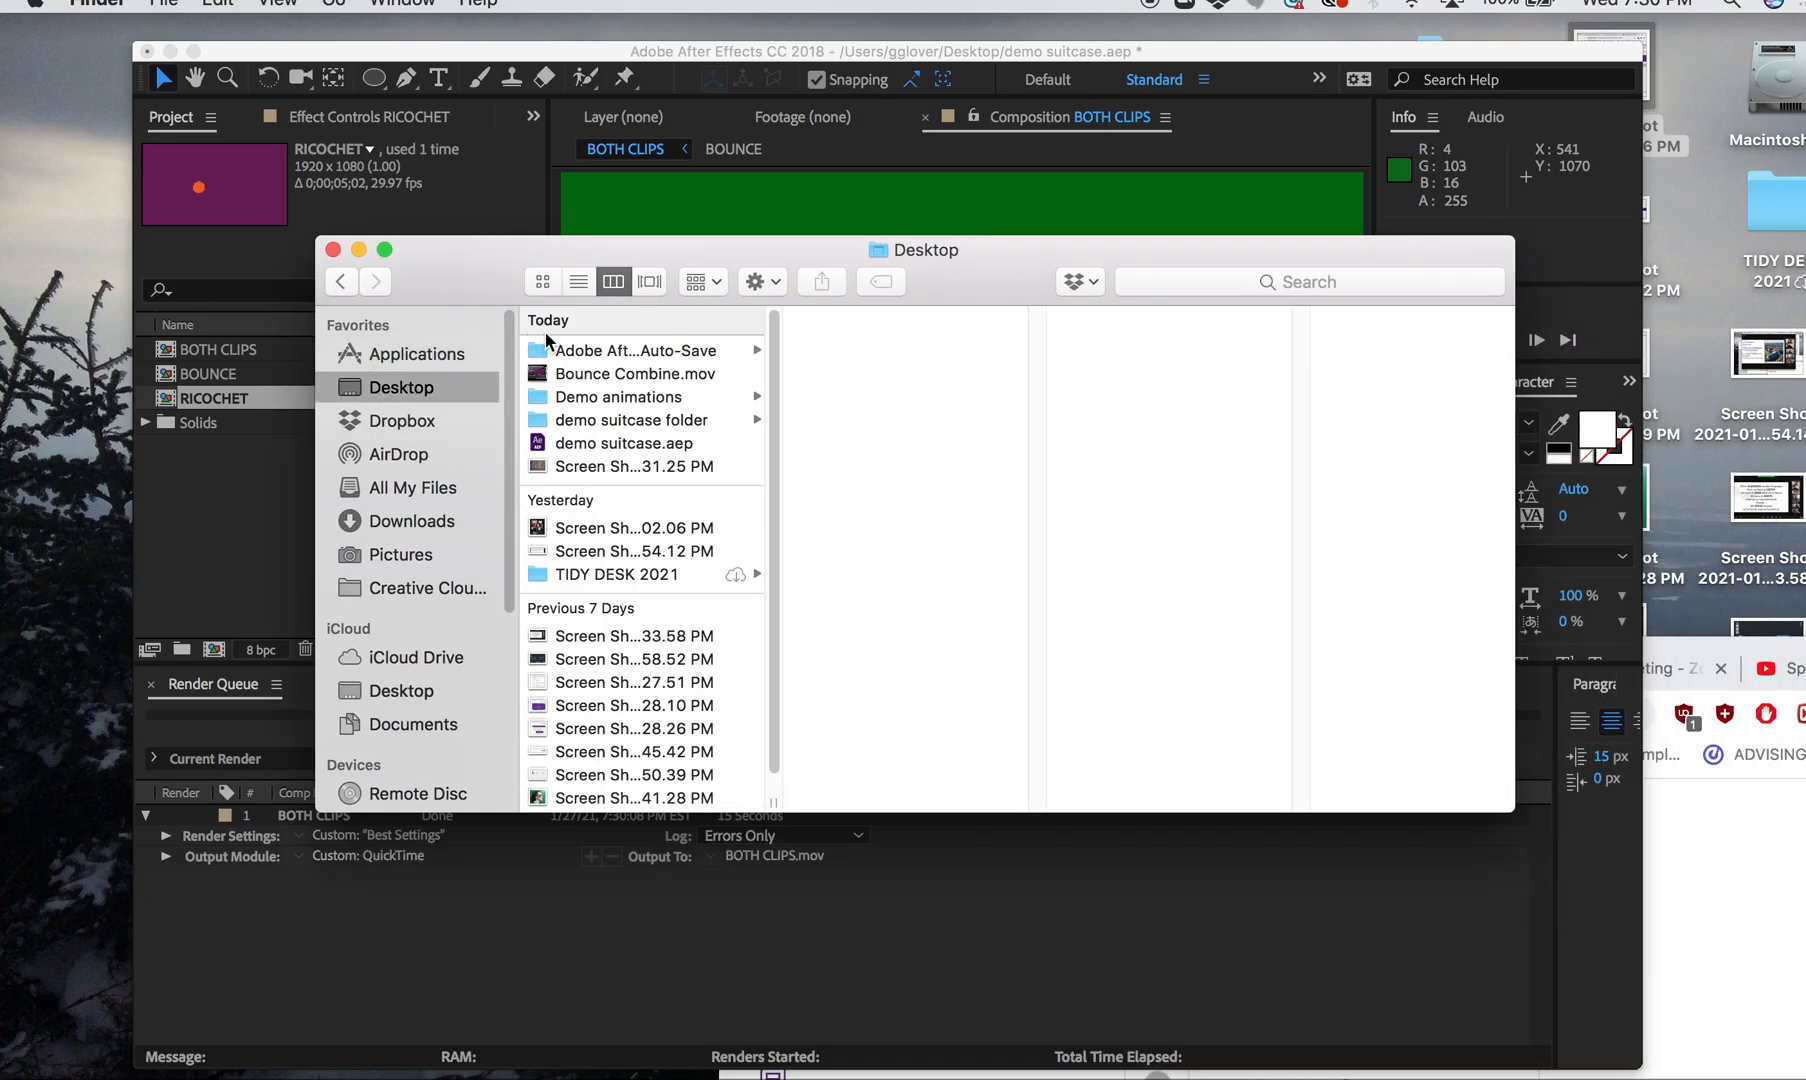
pyautogui.click(606, 396)
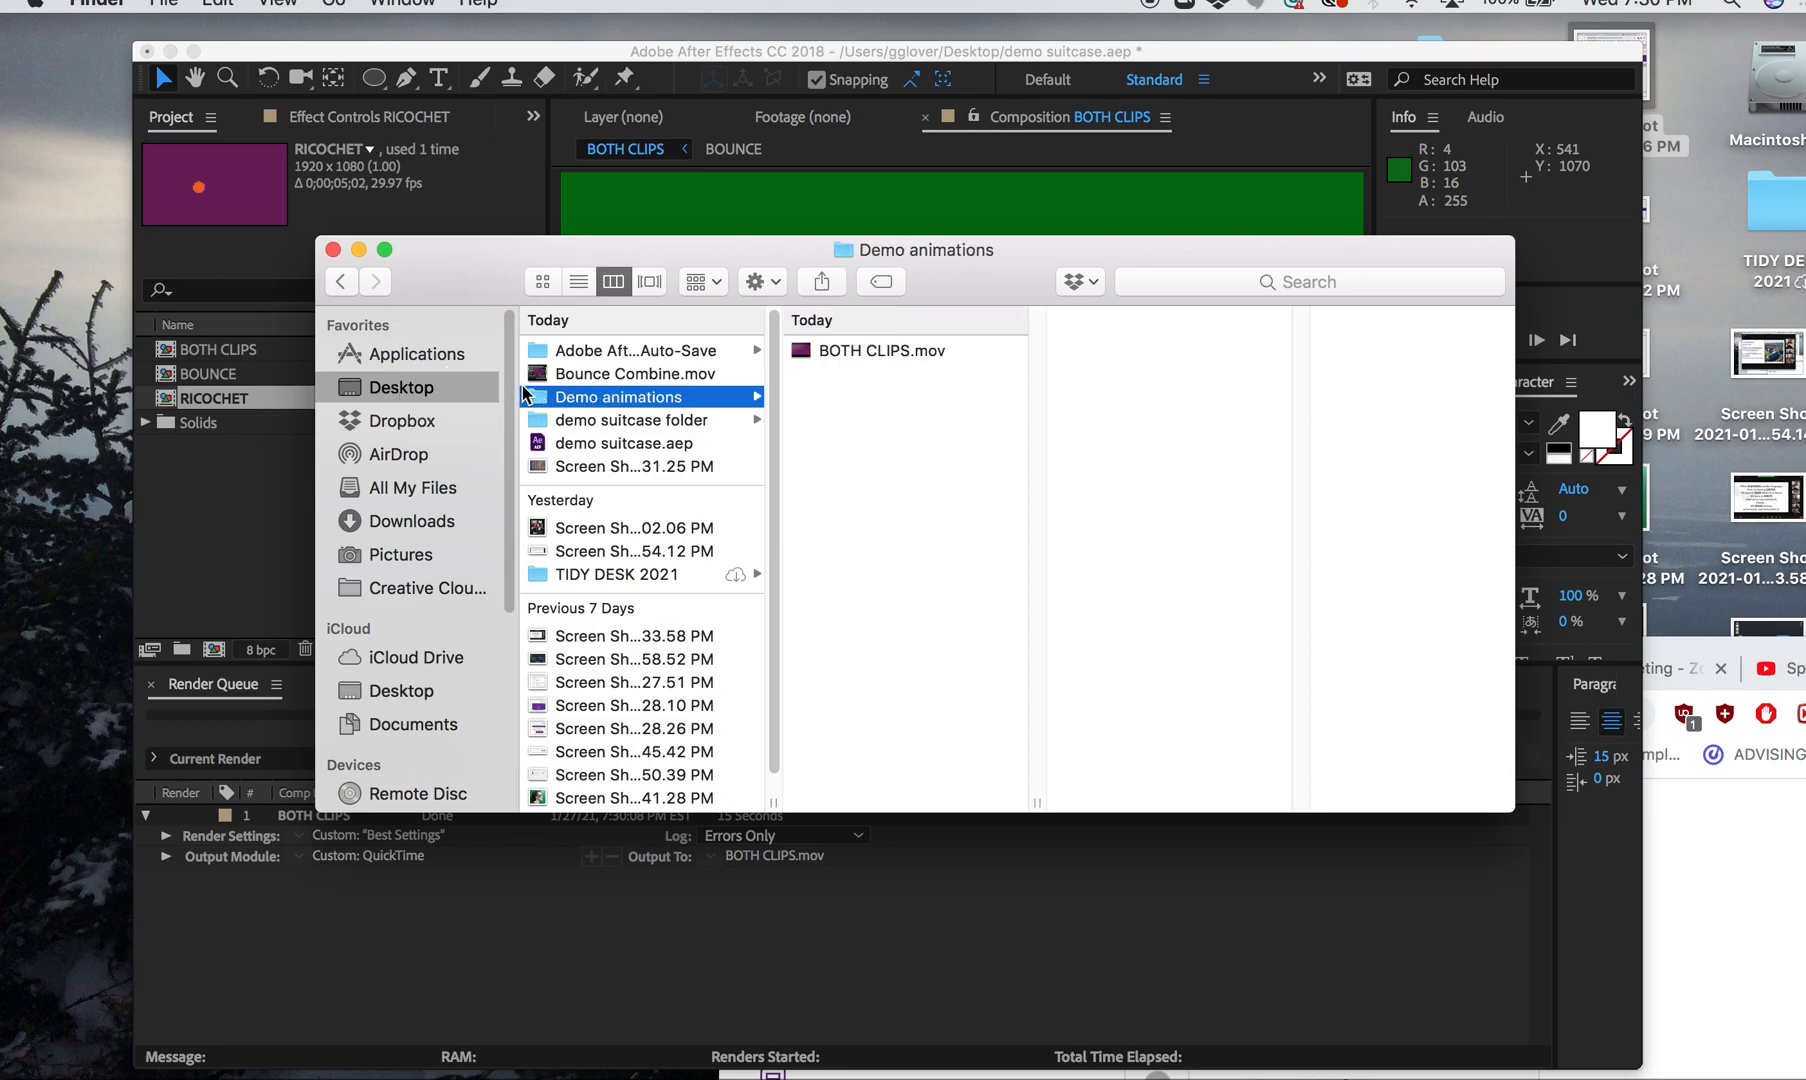
# Play the rendered BOTH CLIPS.mov in QuickTime Player to check it, and close the movie
pyautogui.click(866, 348)
pyautogui.doubleClick(810, 352)
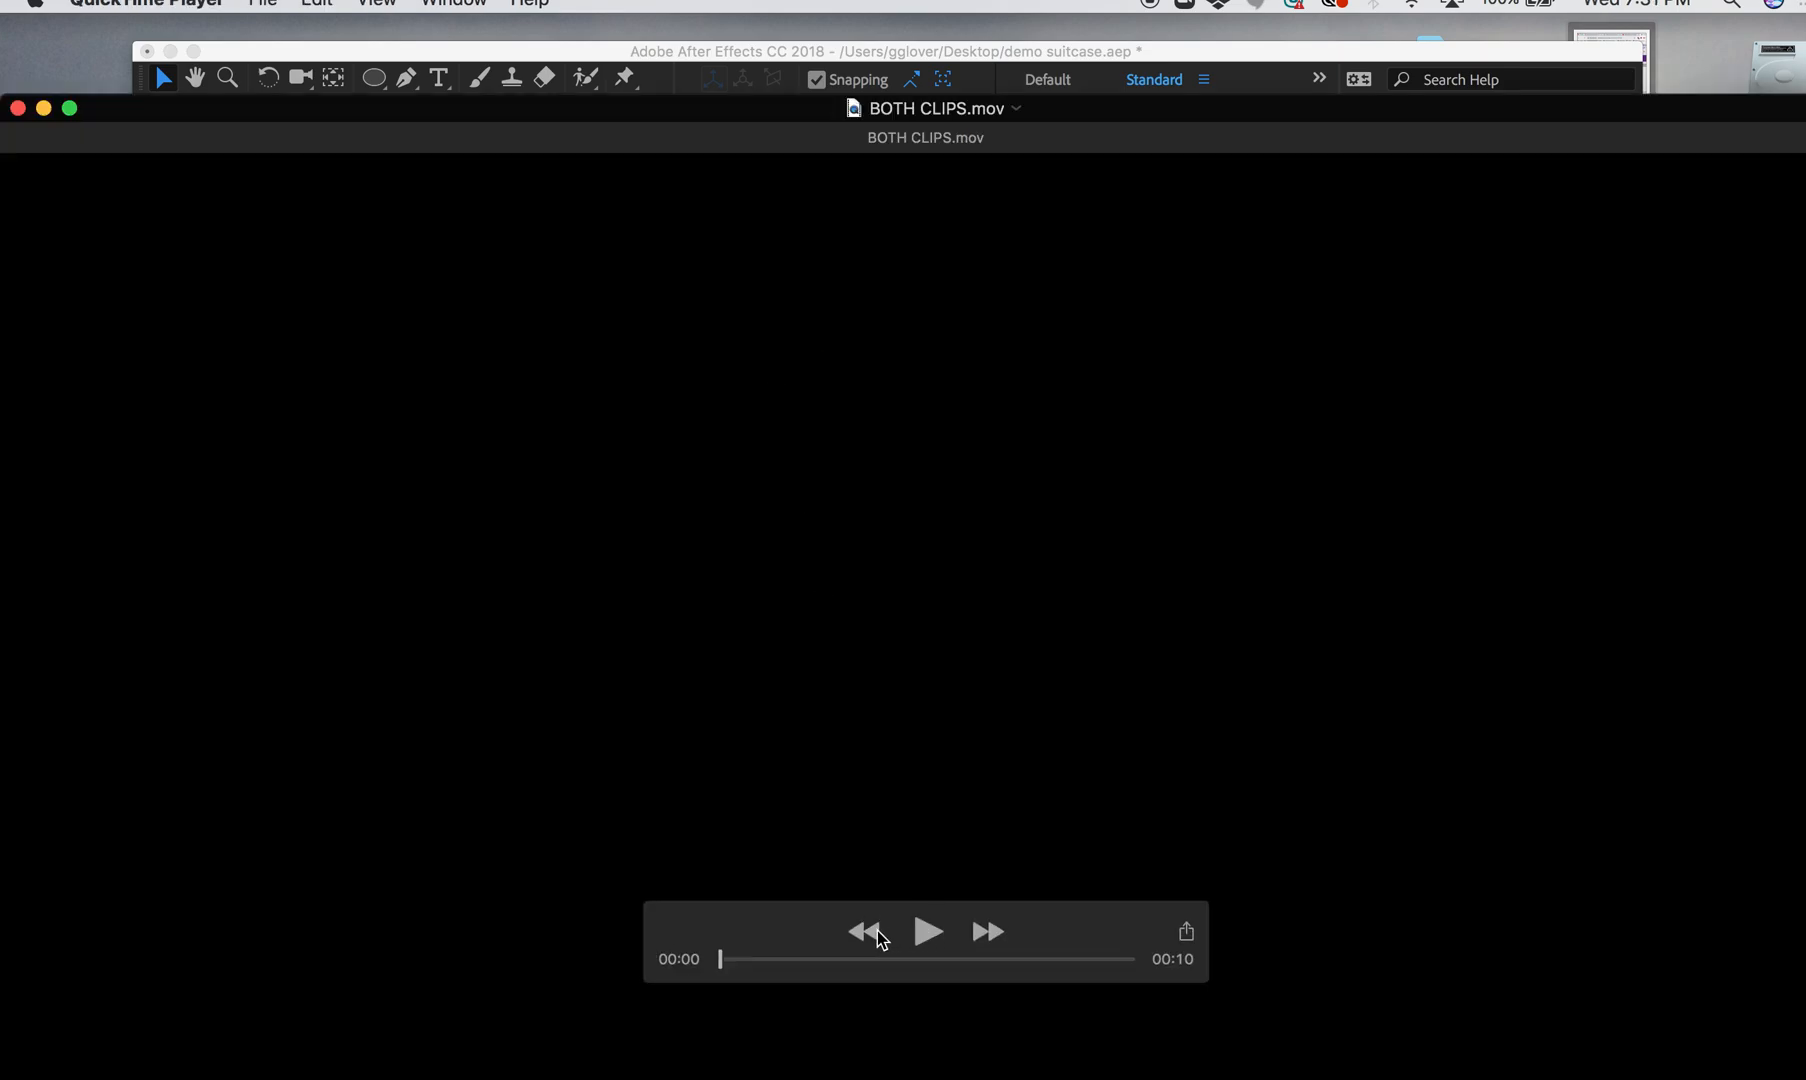
pyautogui.click(928, 932)
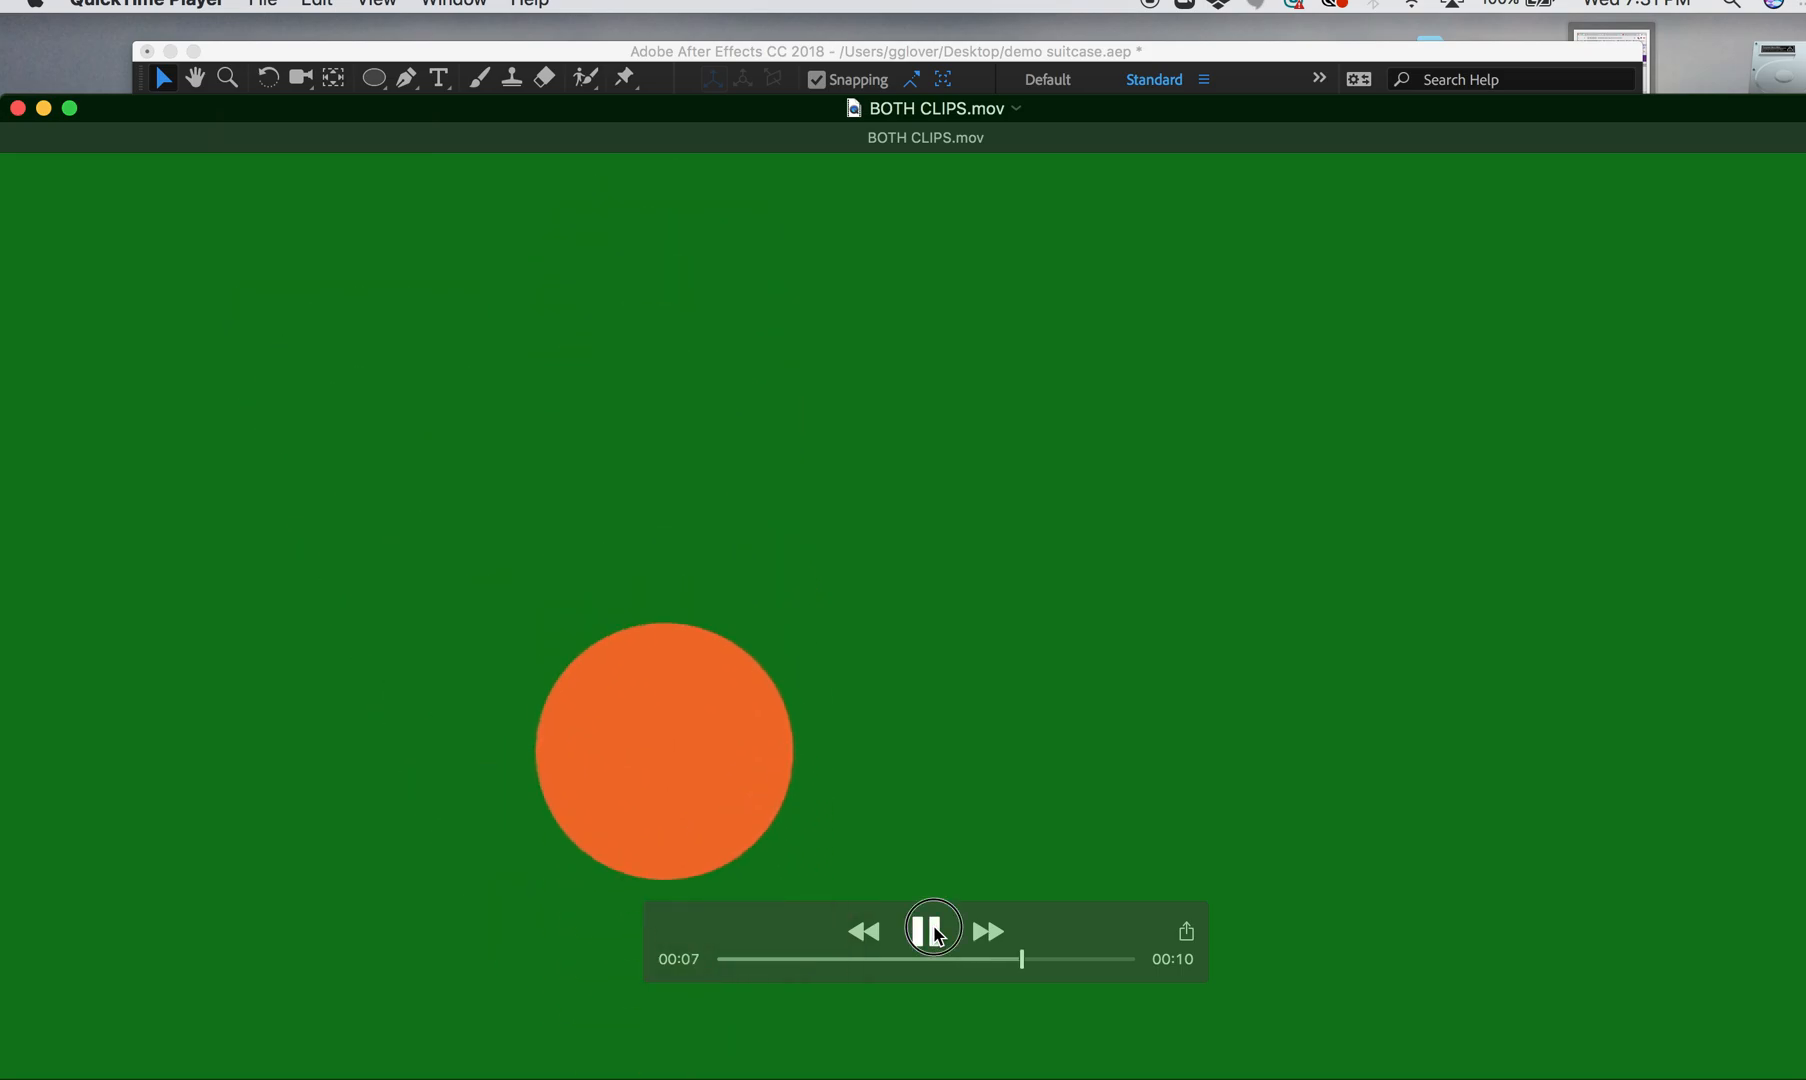
pyautogui.click(937, 935)
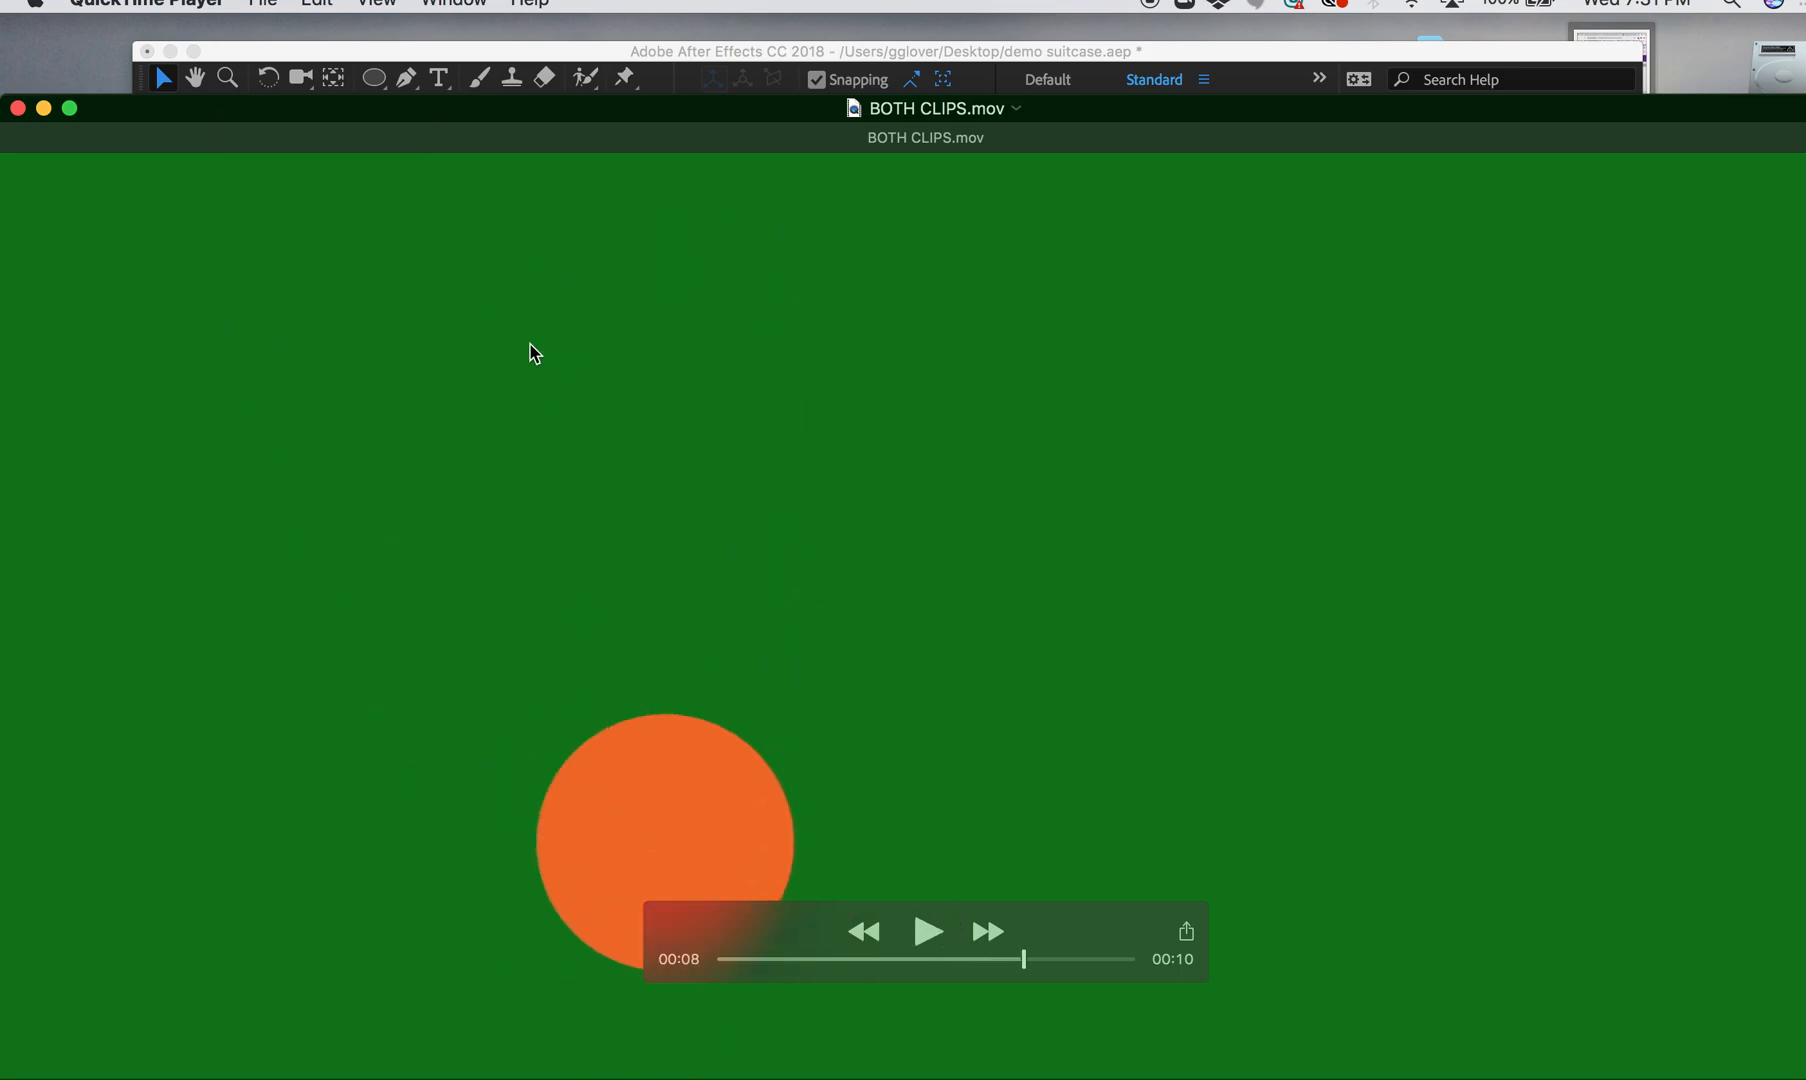
pyautogui.click(18, 107)
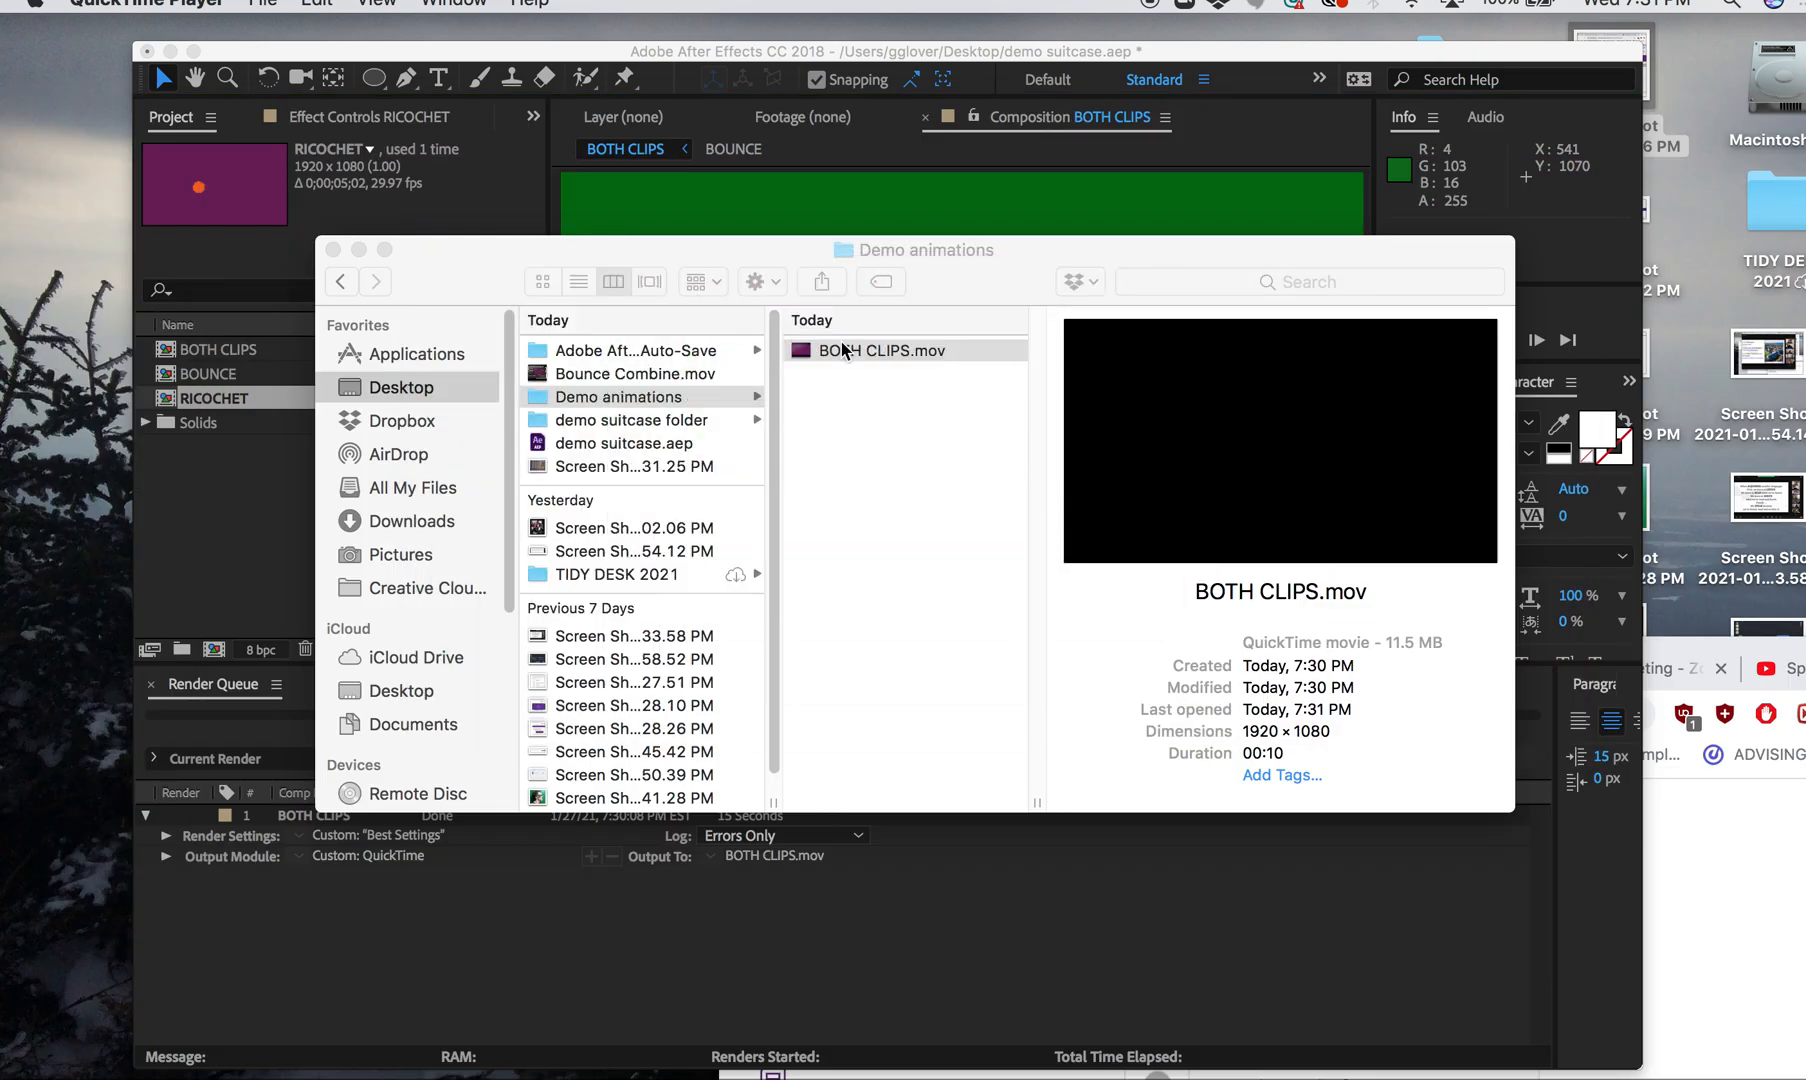
# Switch to Google Chrome and open Google Drive from the browser's apps page
pyautogui.moveTo(786, 262); pyautogui.dragTo(745, 233)
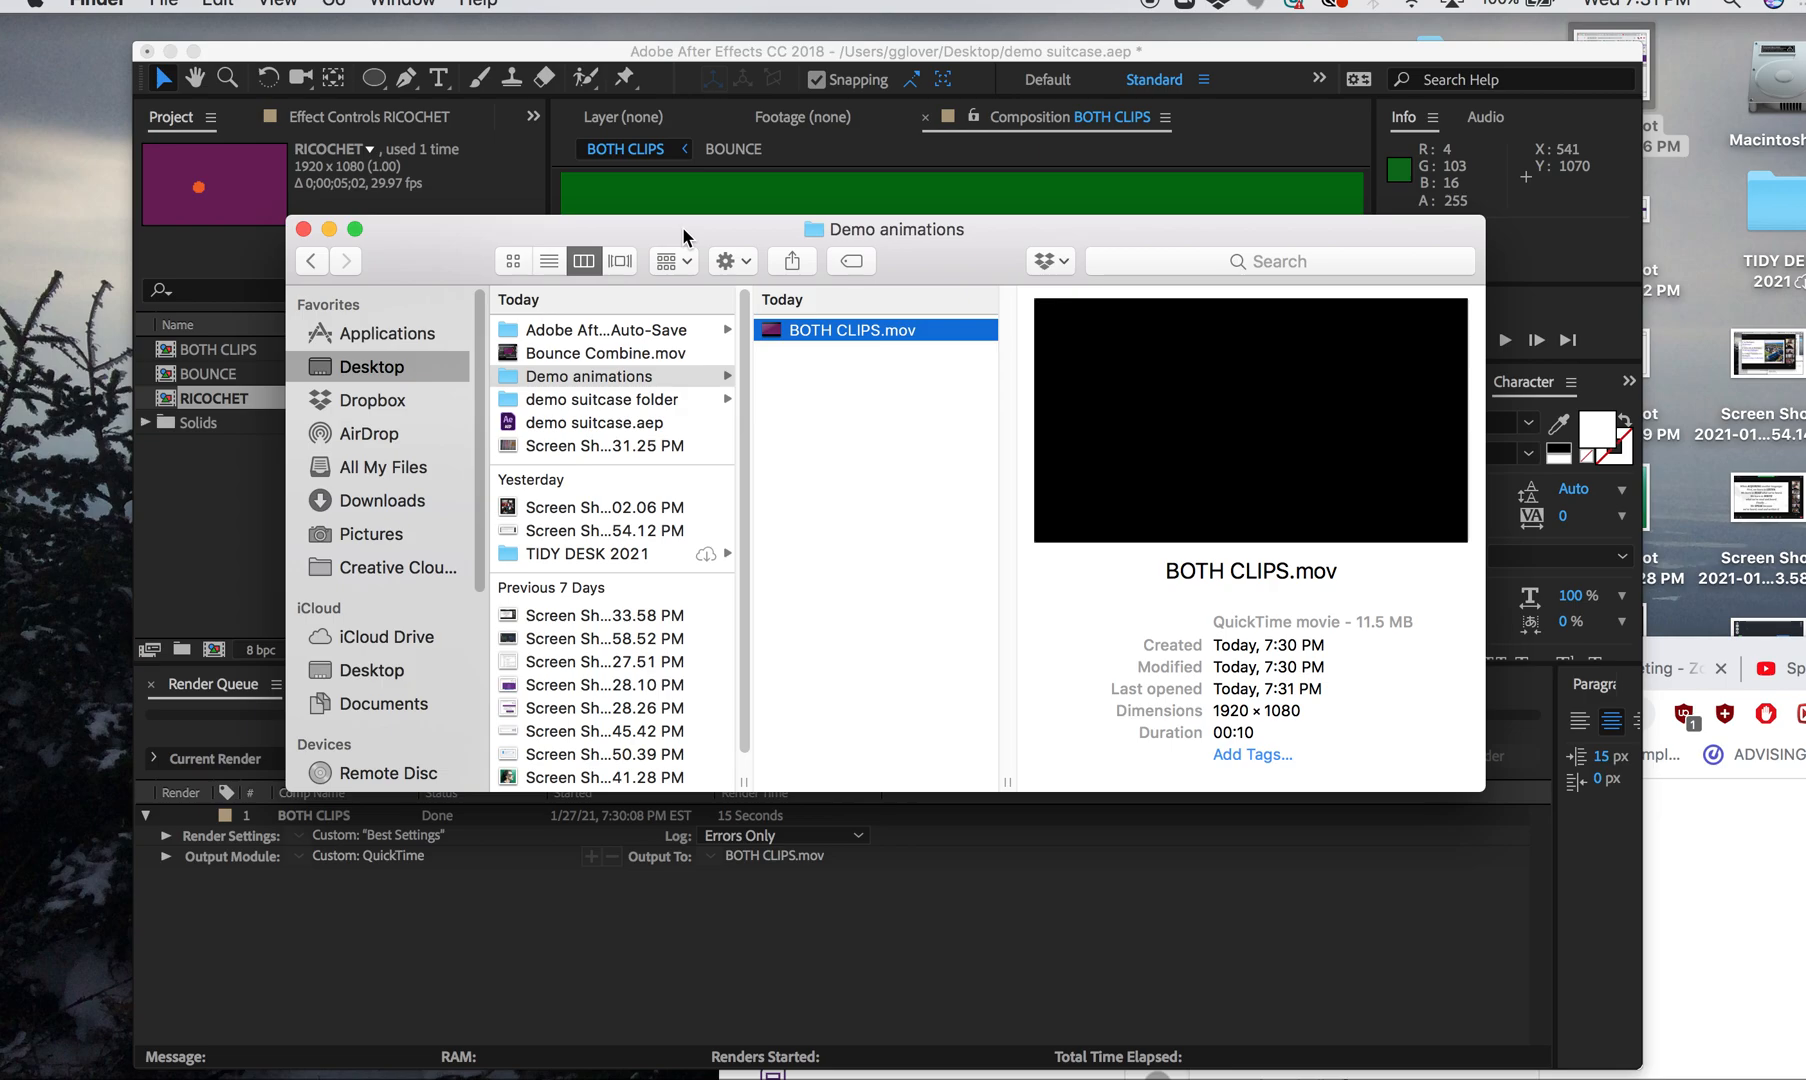
pyautogui.moveTo(710, 233); pyautogui.dragTo(660, 211)
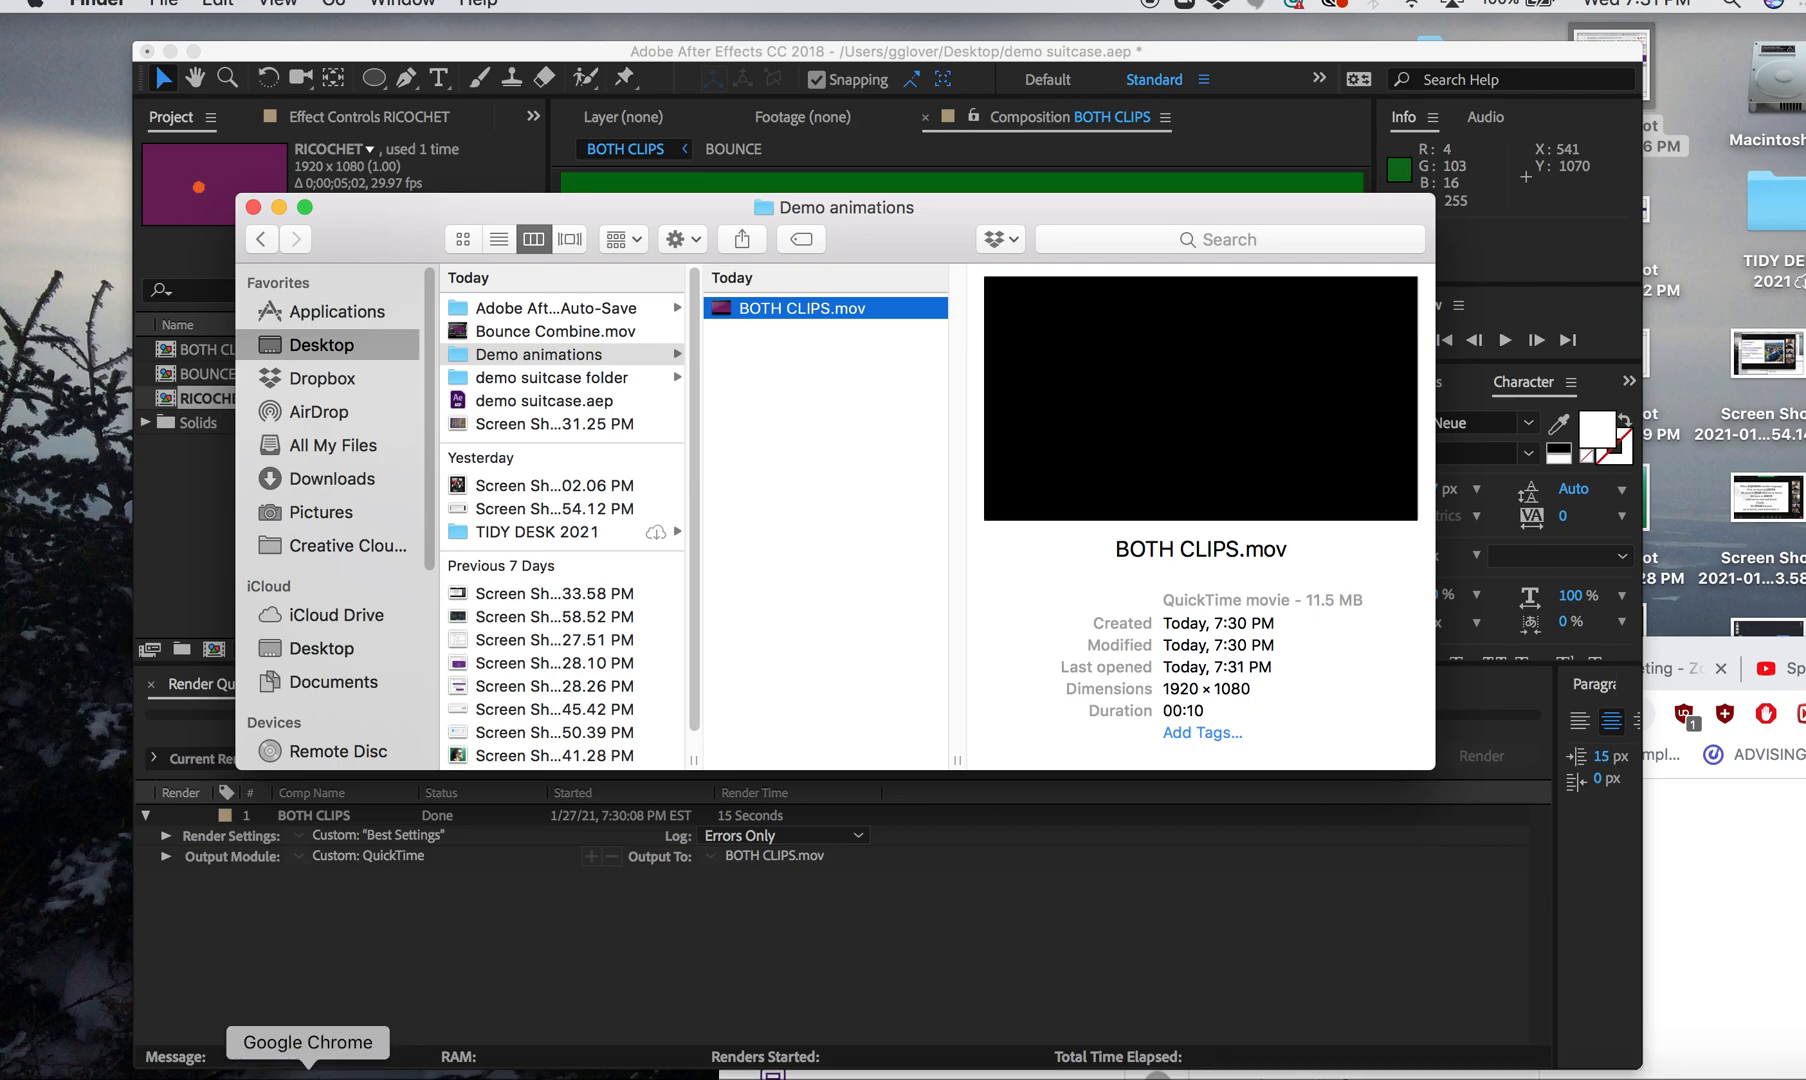
pyautogui.click(308, 1078)
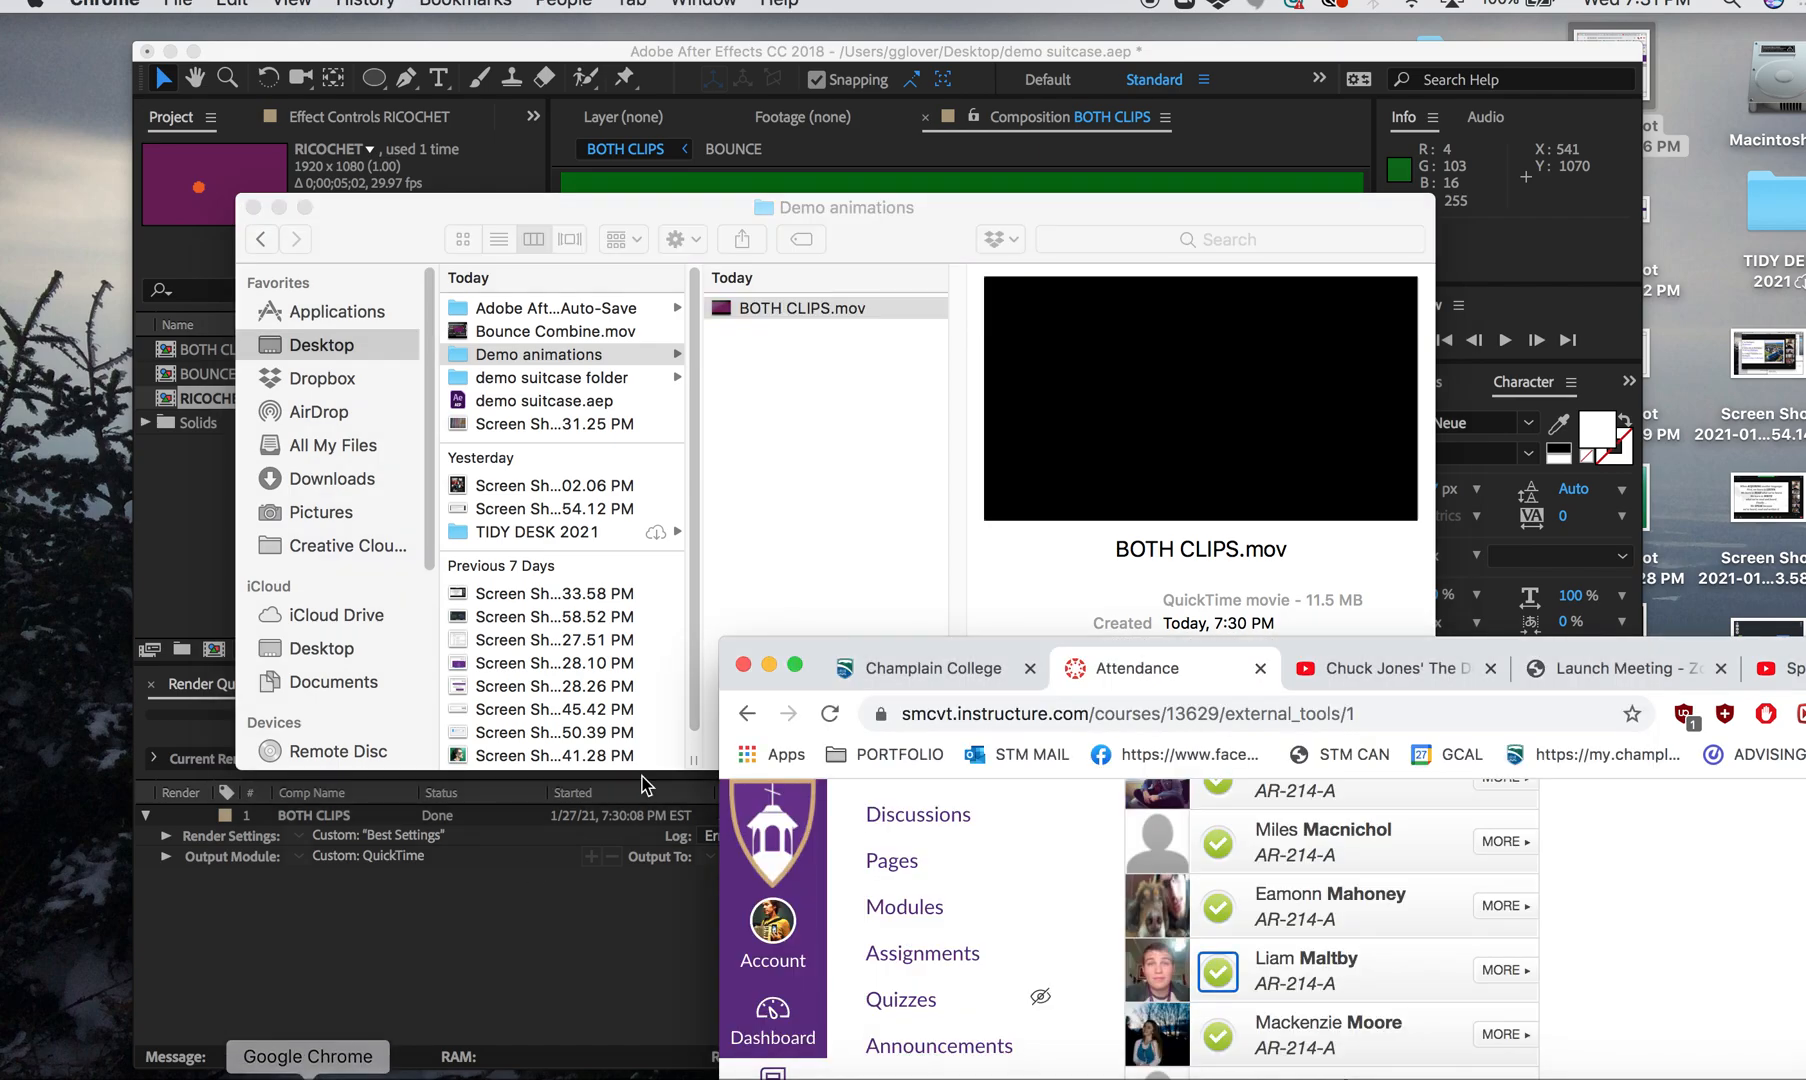
pyautogui.moveTo(822, 645); pyautogui.dragTo(322, 460)
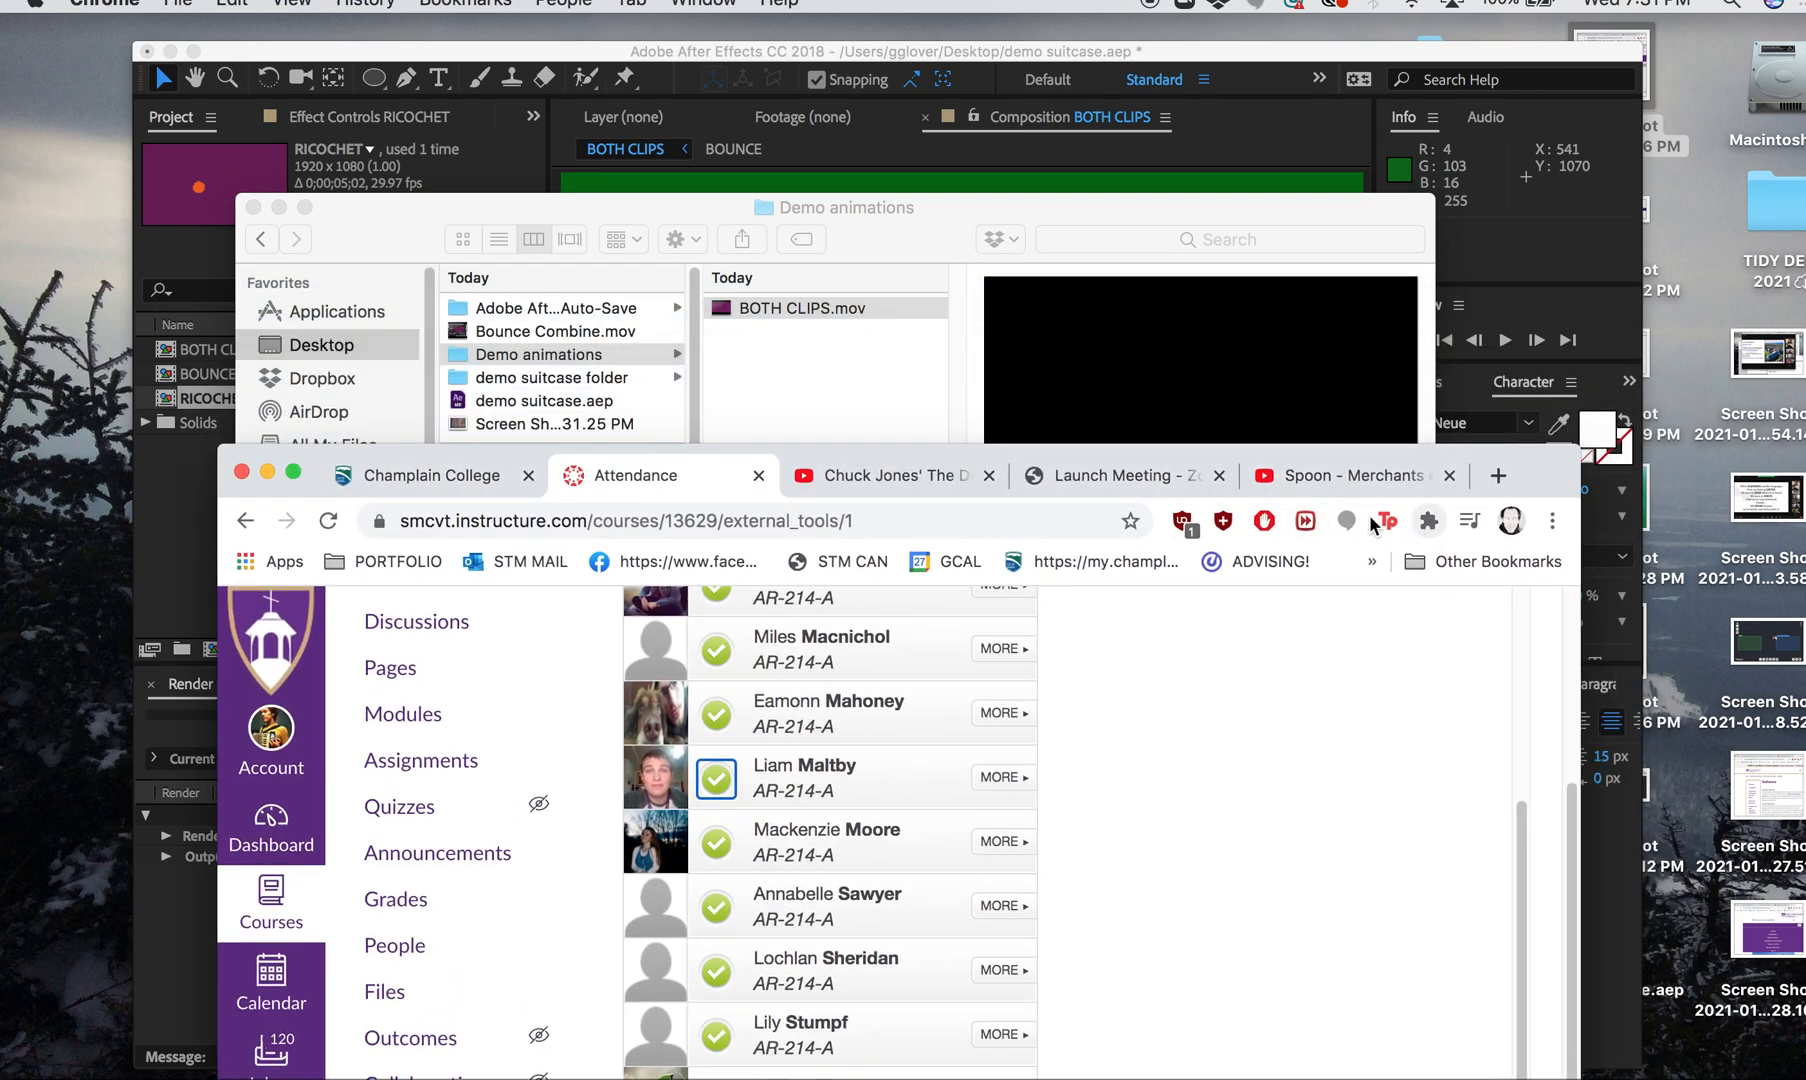
pyautogui.click(270, 561)
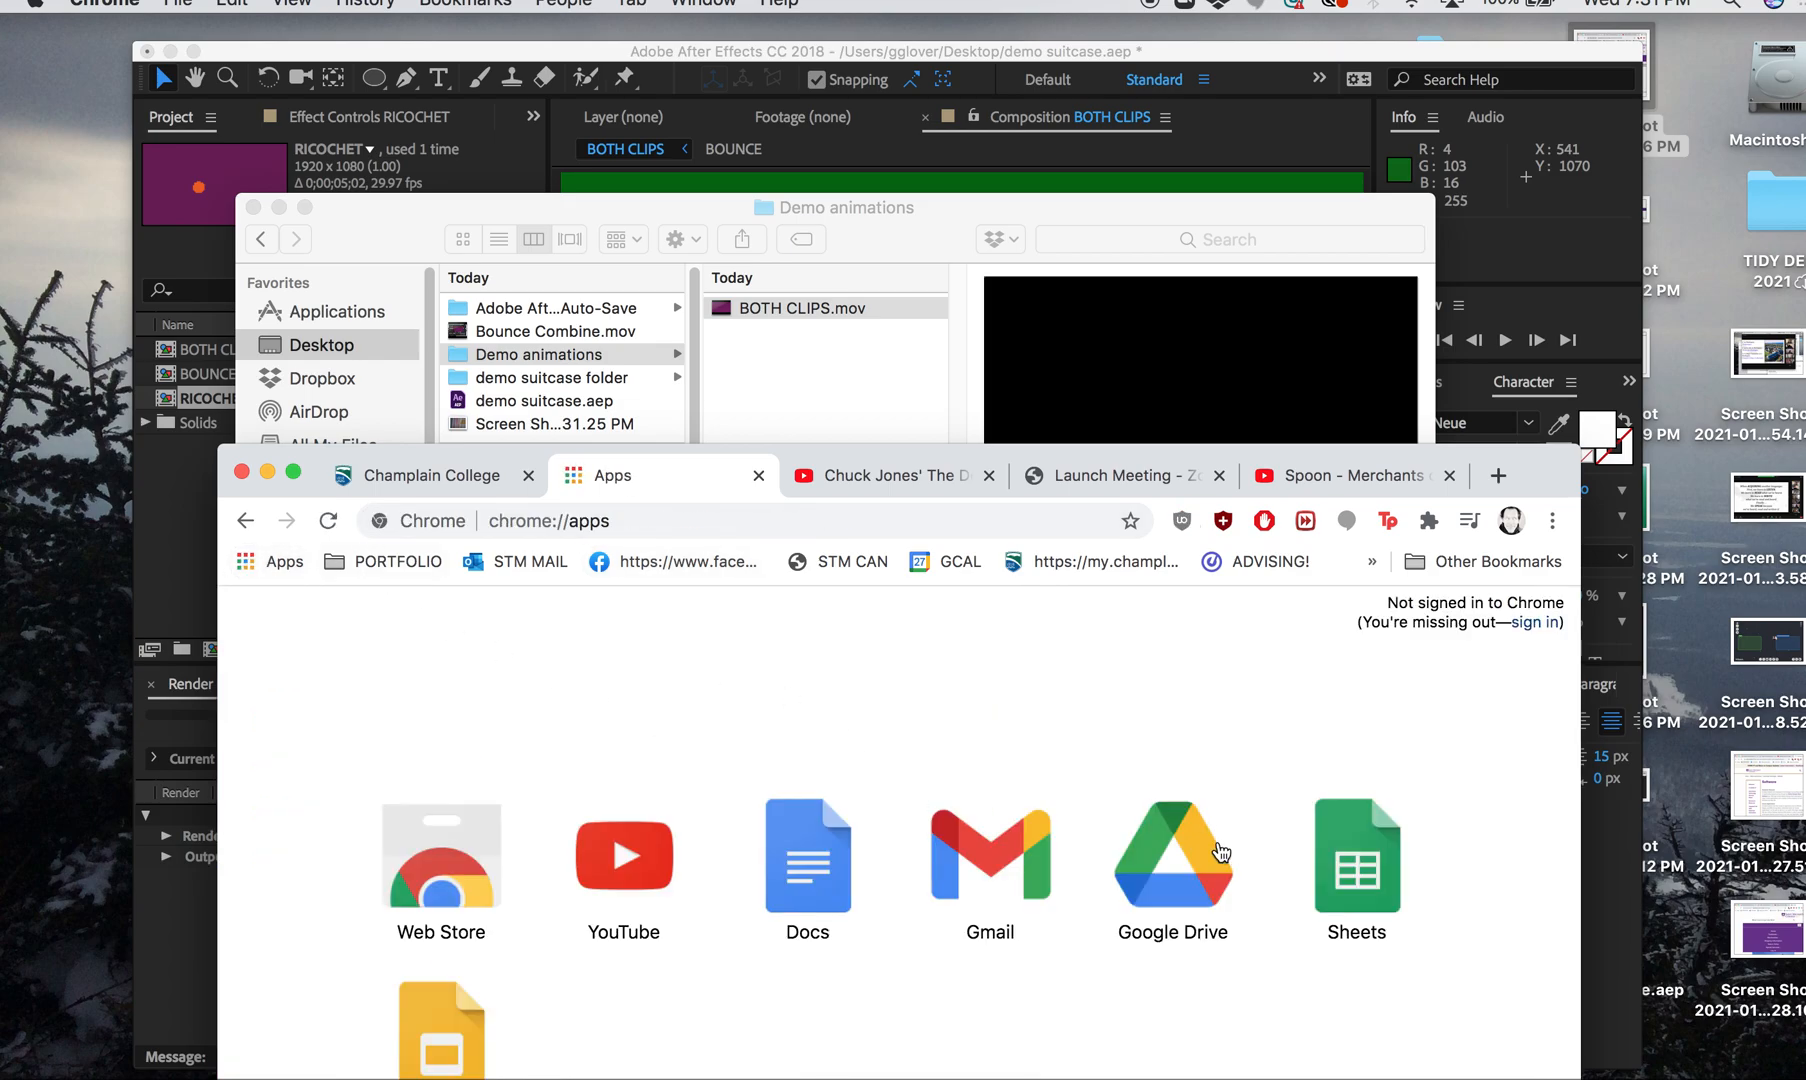
pyautogui.click(1176, 861)
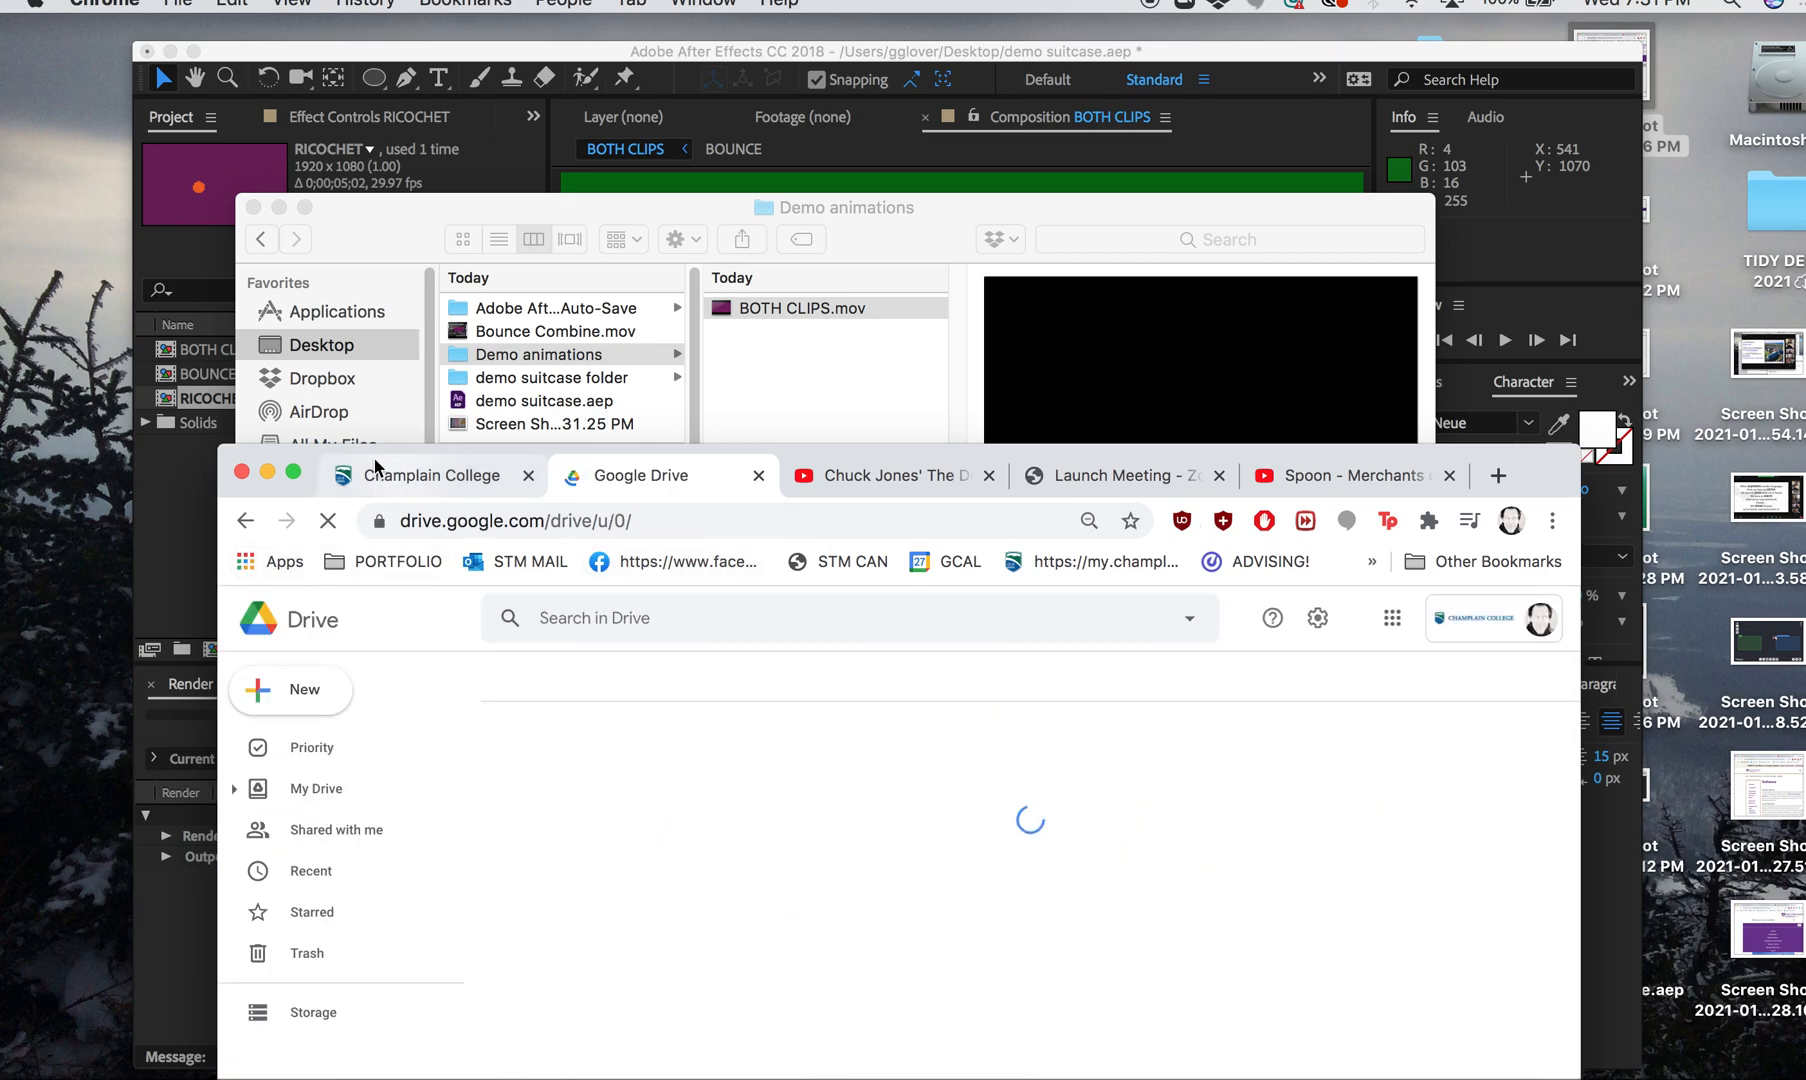
pyautogui.moveTo(305, 458); pyautogui.dragTo(318, 378)
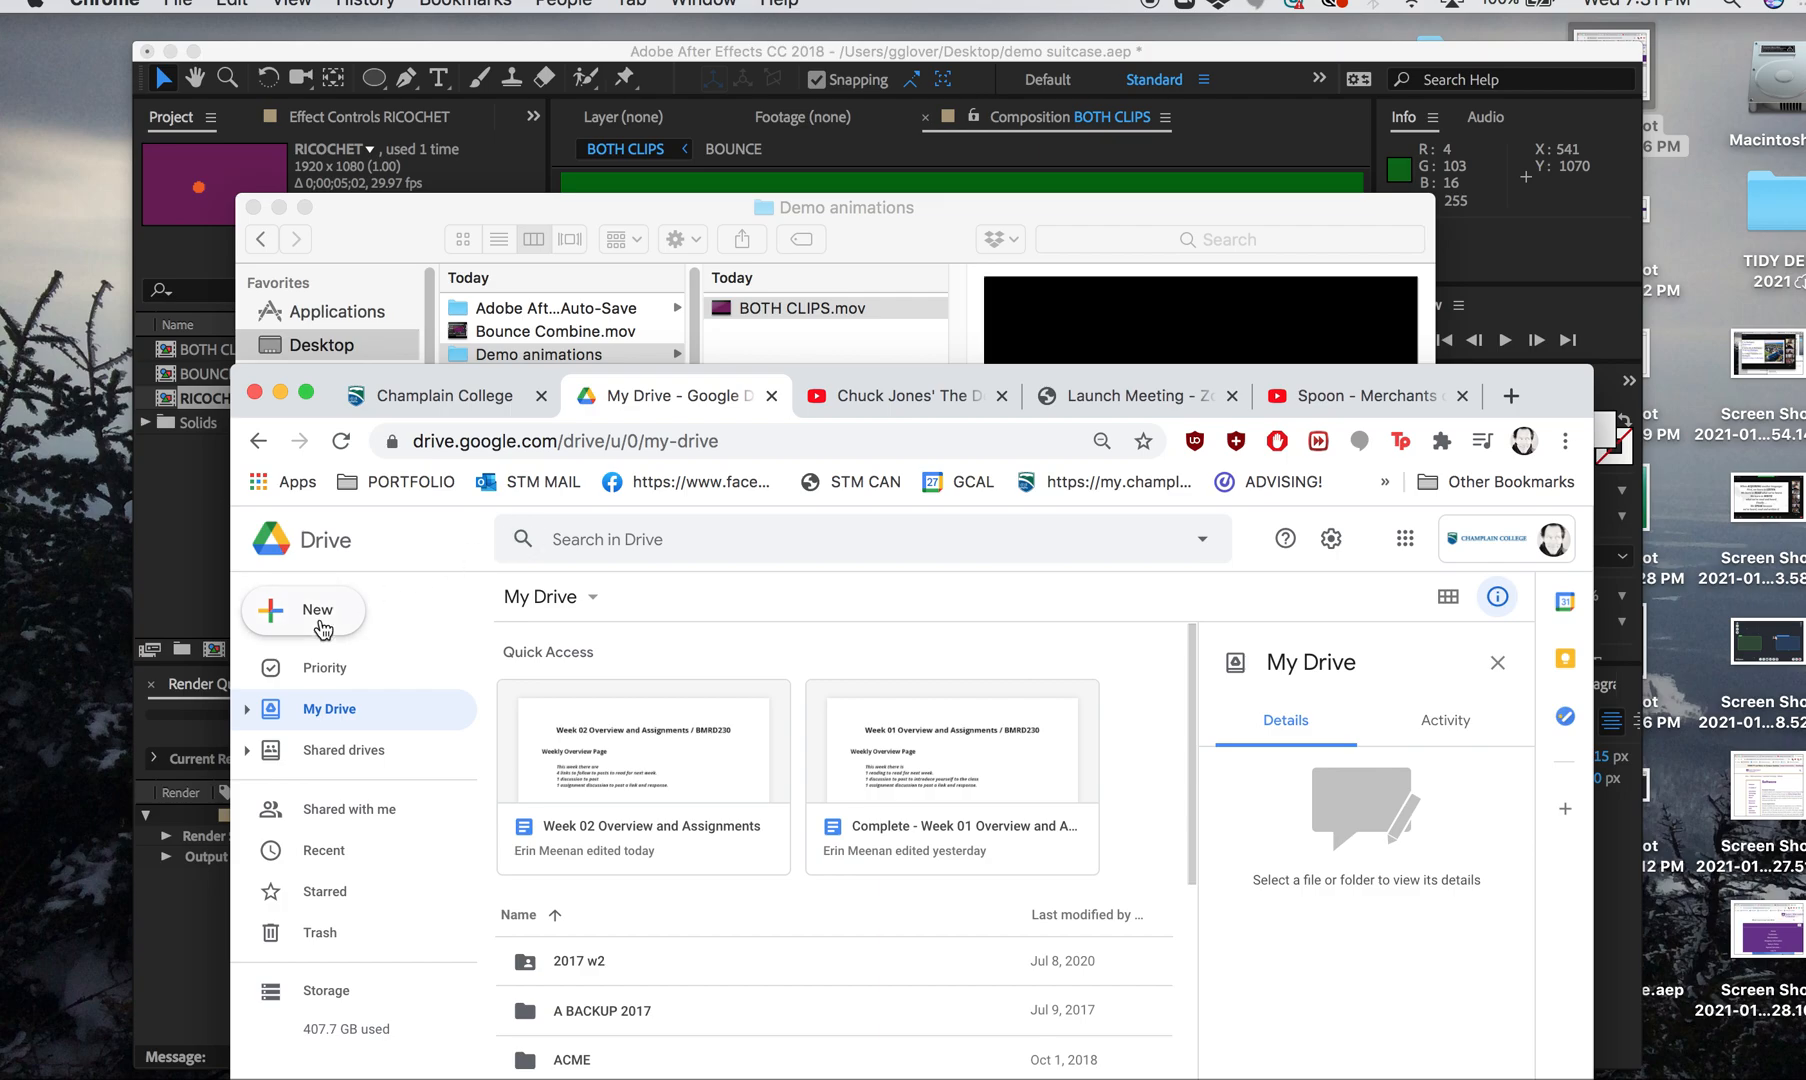
# Upload BOTH CLIPS.mov from the Demo animations folder on the Desktop to My Drive
pyautogui.click(322, 630)
pyautogui.click(327, 676)
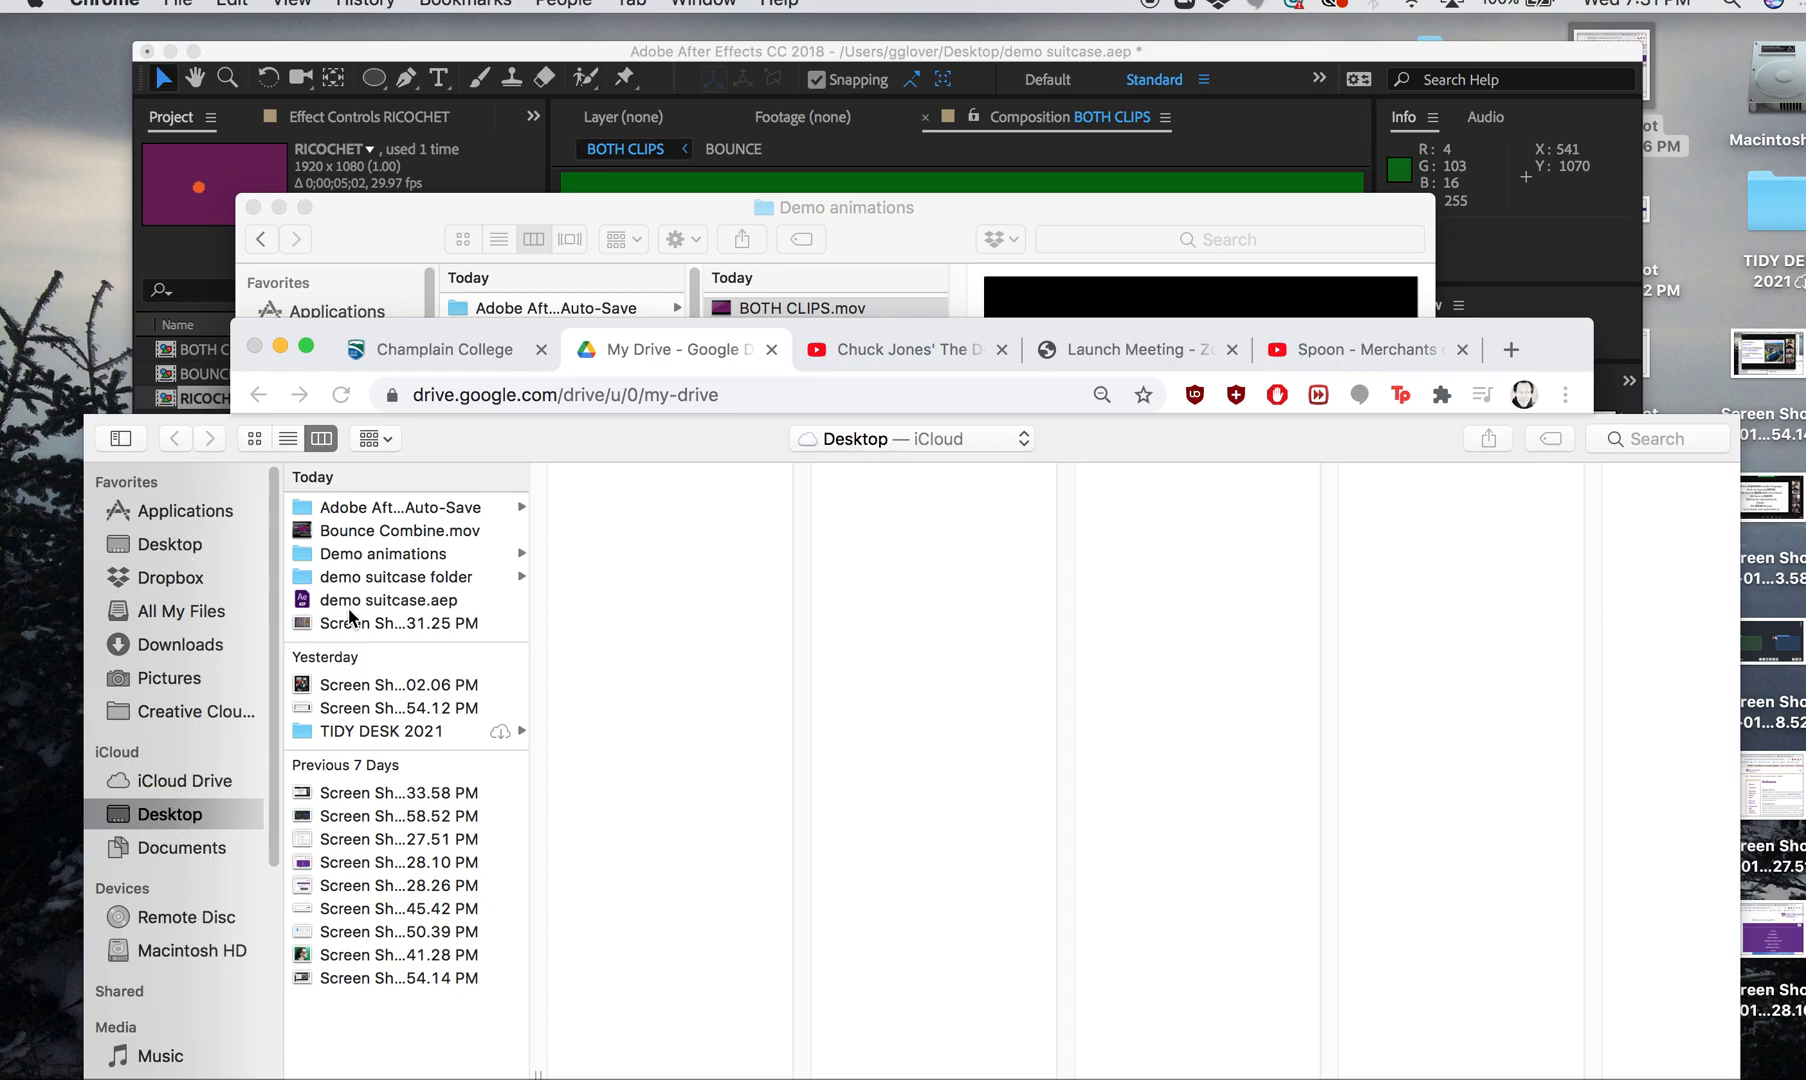
pyautogui.click(356, 556)
pyautogui.click(582, 508)
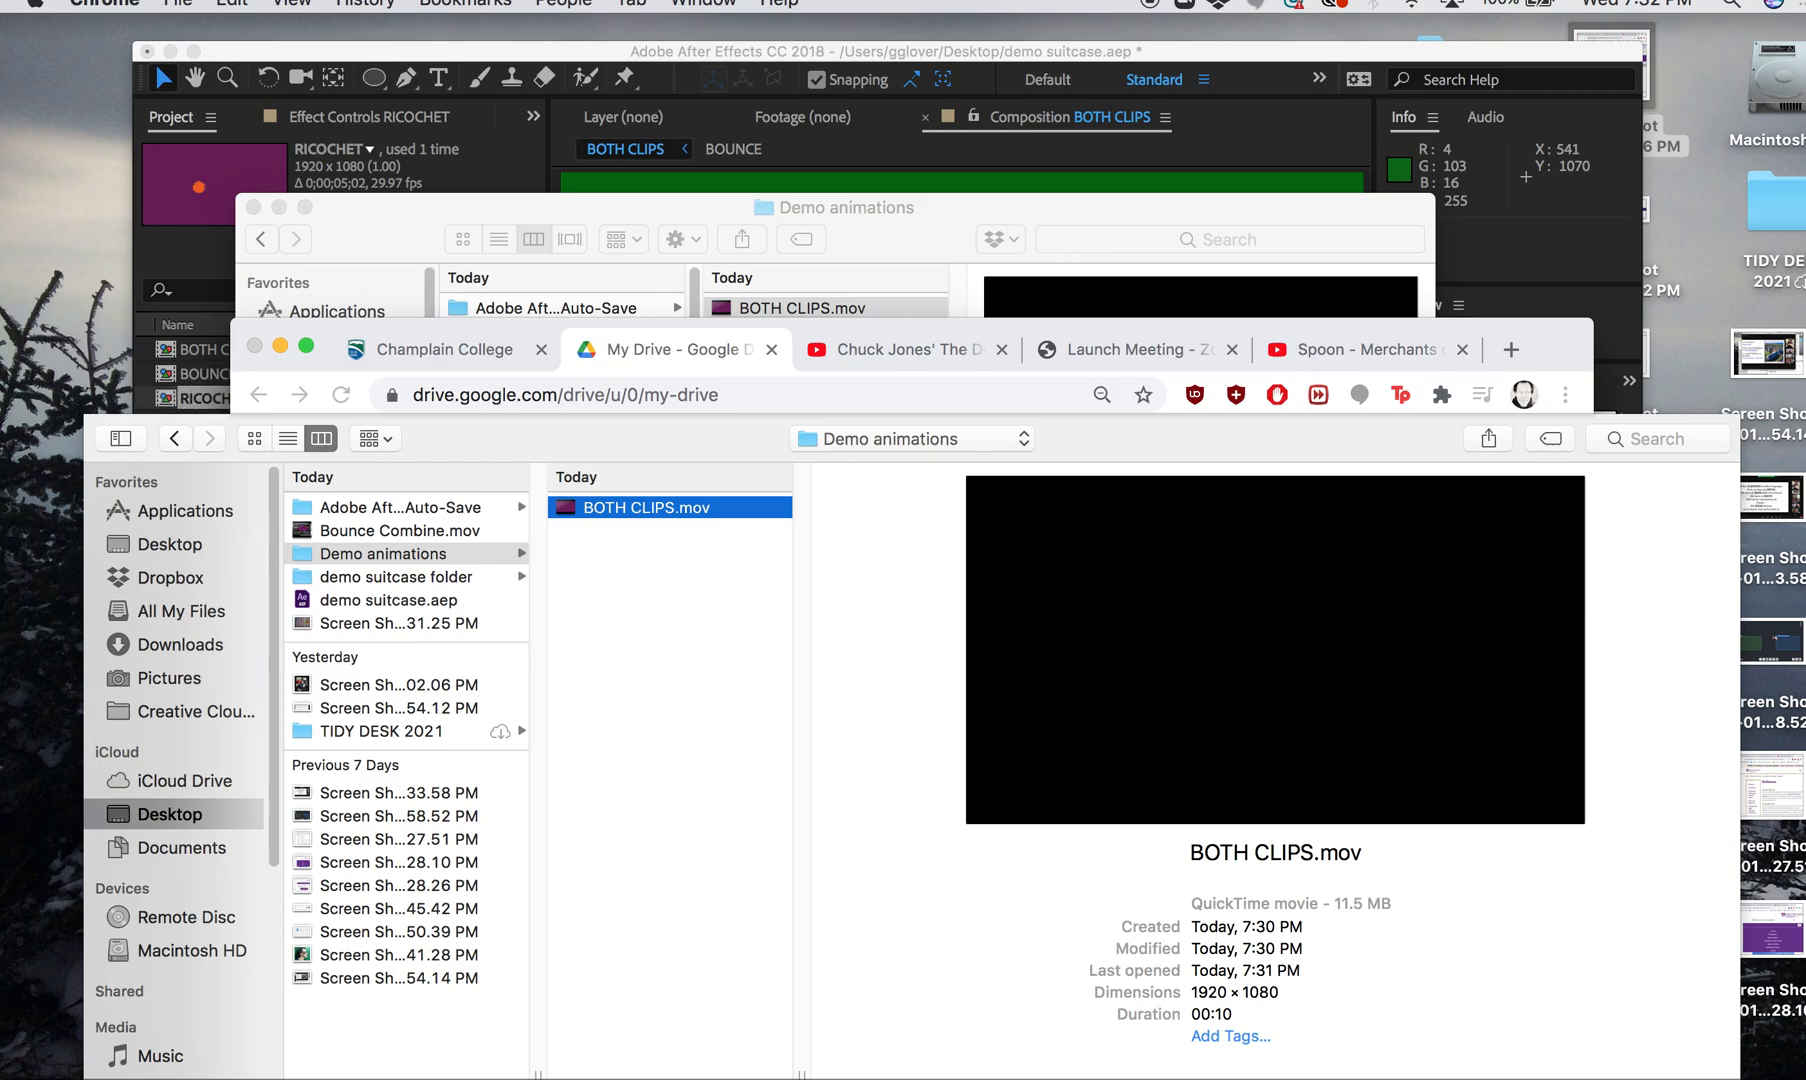
pyautogui.press('Return')
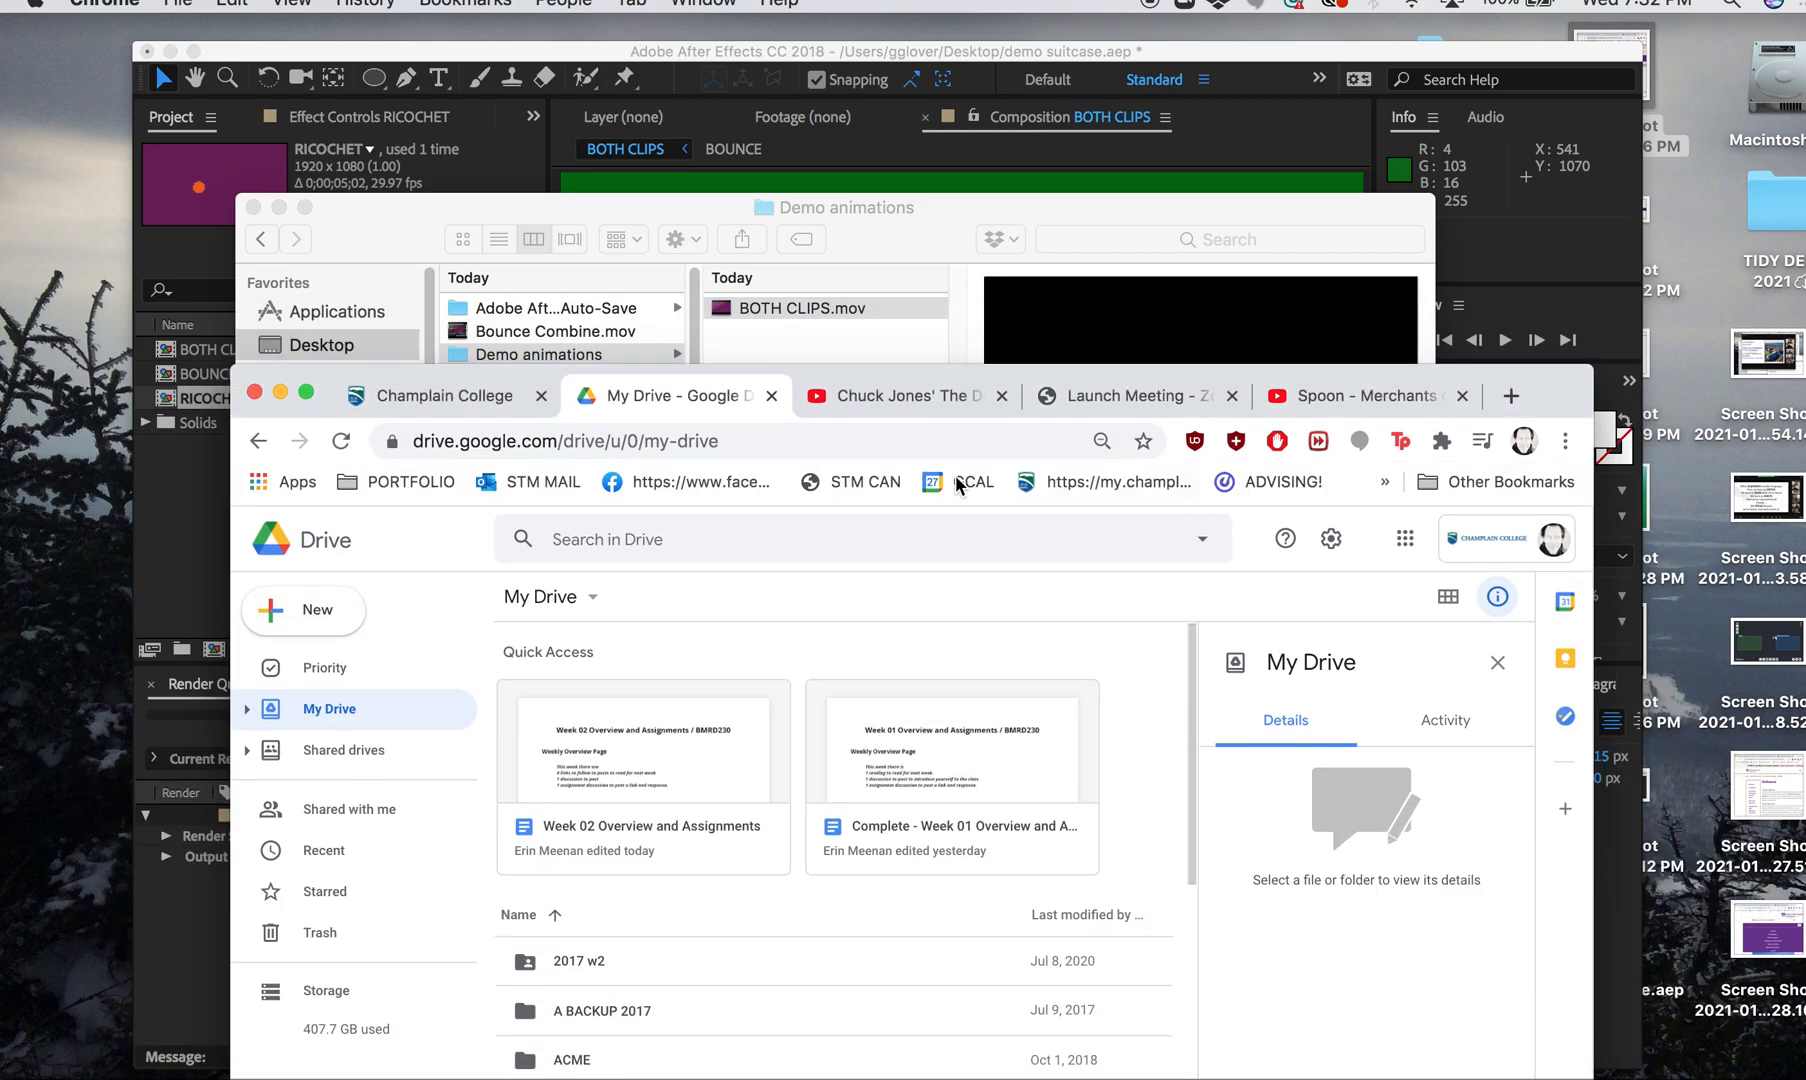
# Shrink the browser window to fit the screen and open the uploaded BOTH CLIPS.mov to read its preview message
pyautogui.moveTo(345, 378); pyautogui.dragTo(285, 98)
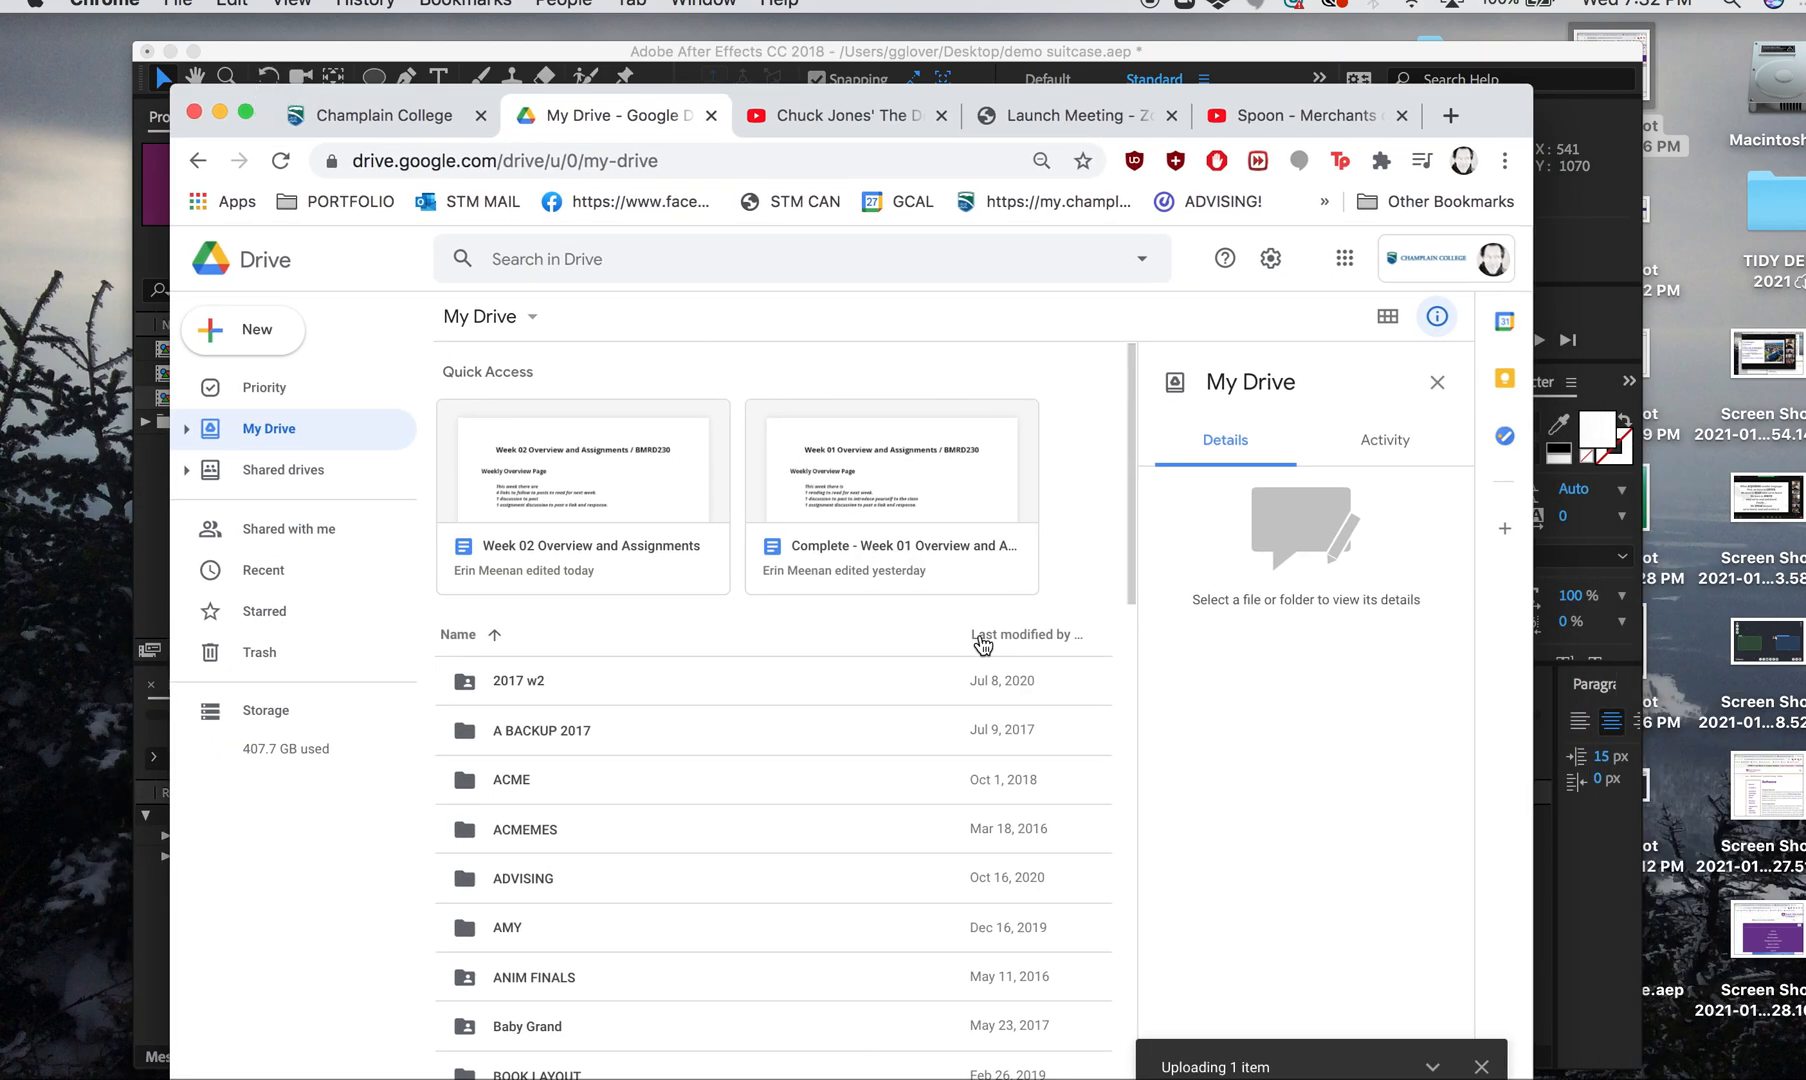
pyautogui.moveTo(262, 97); pyautogui.dragTo(209, 27)
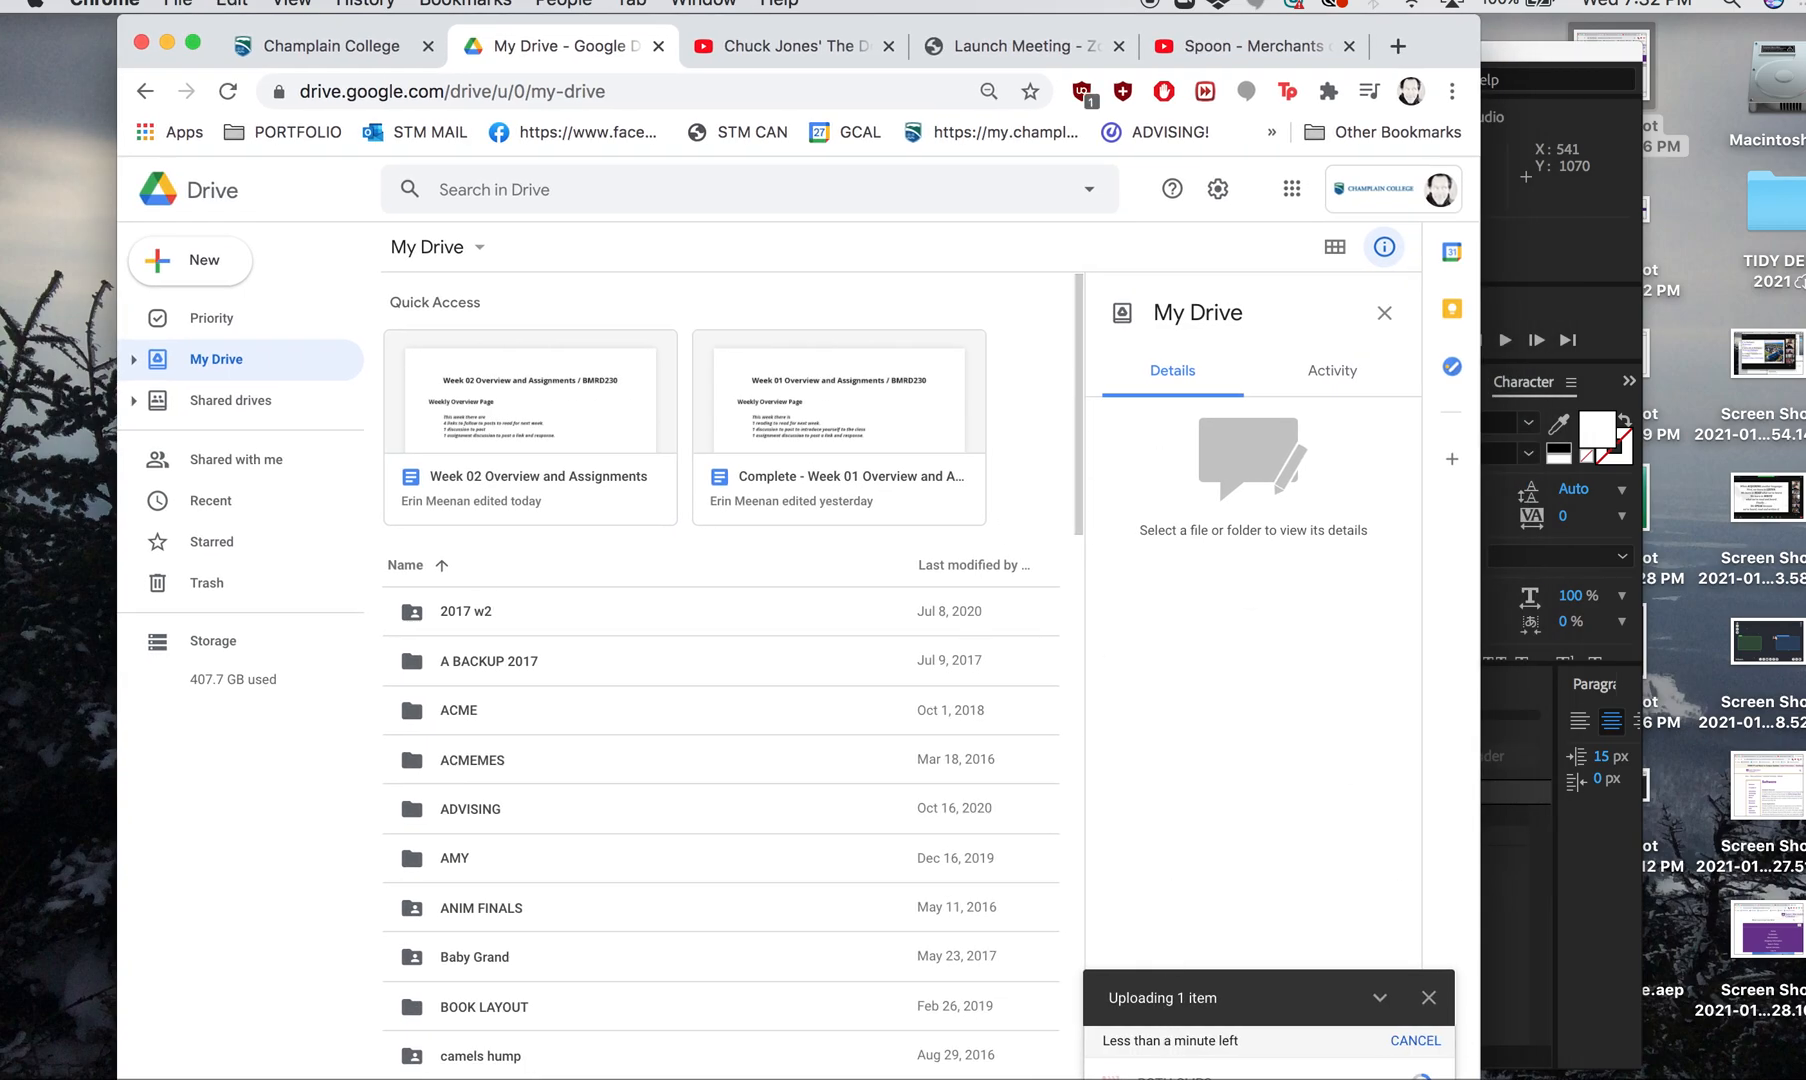
pyautogui.moveTo(1480, 1078); pyautogui.dragTo(1415, 999)
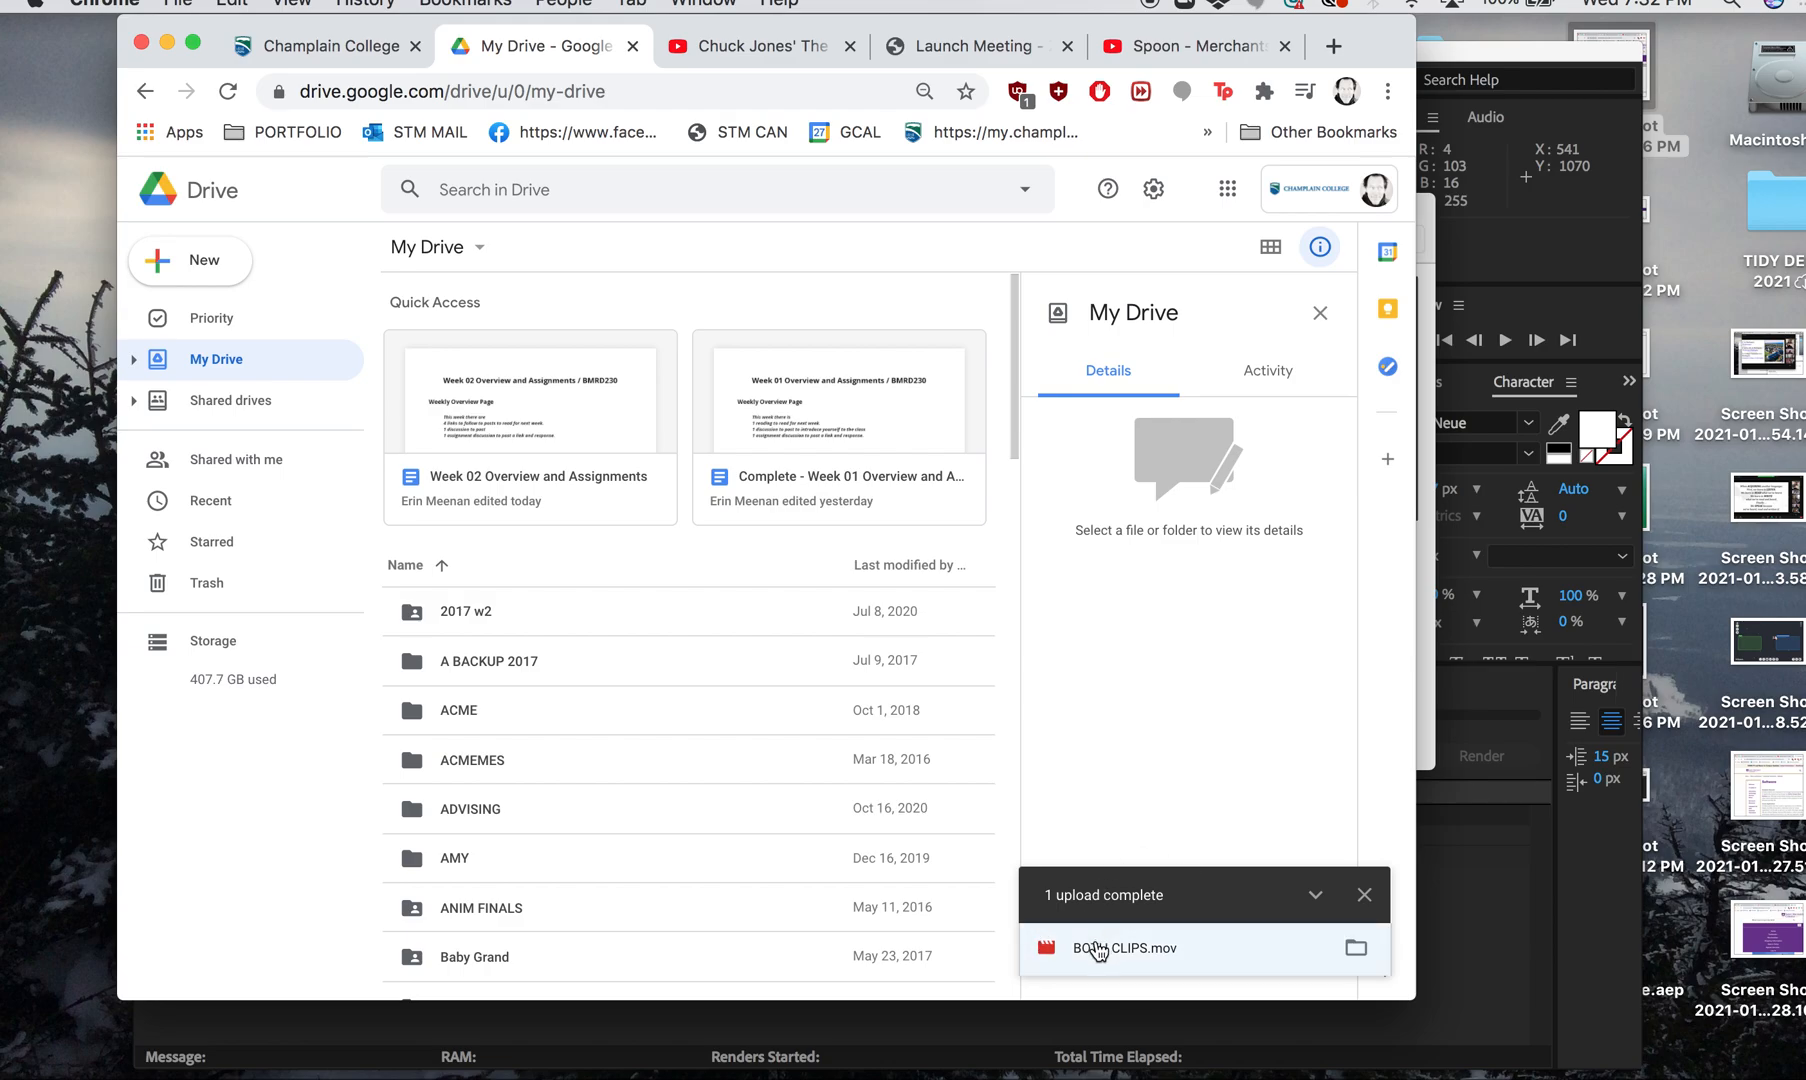
pyautogui.click(1098, 948)
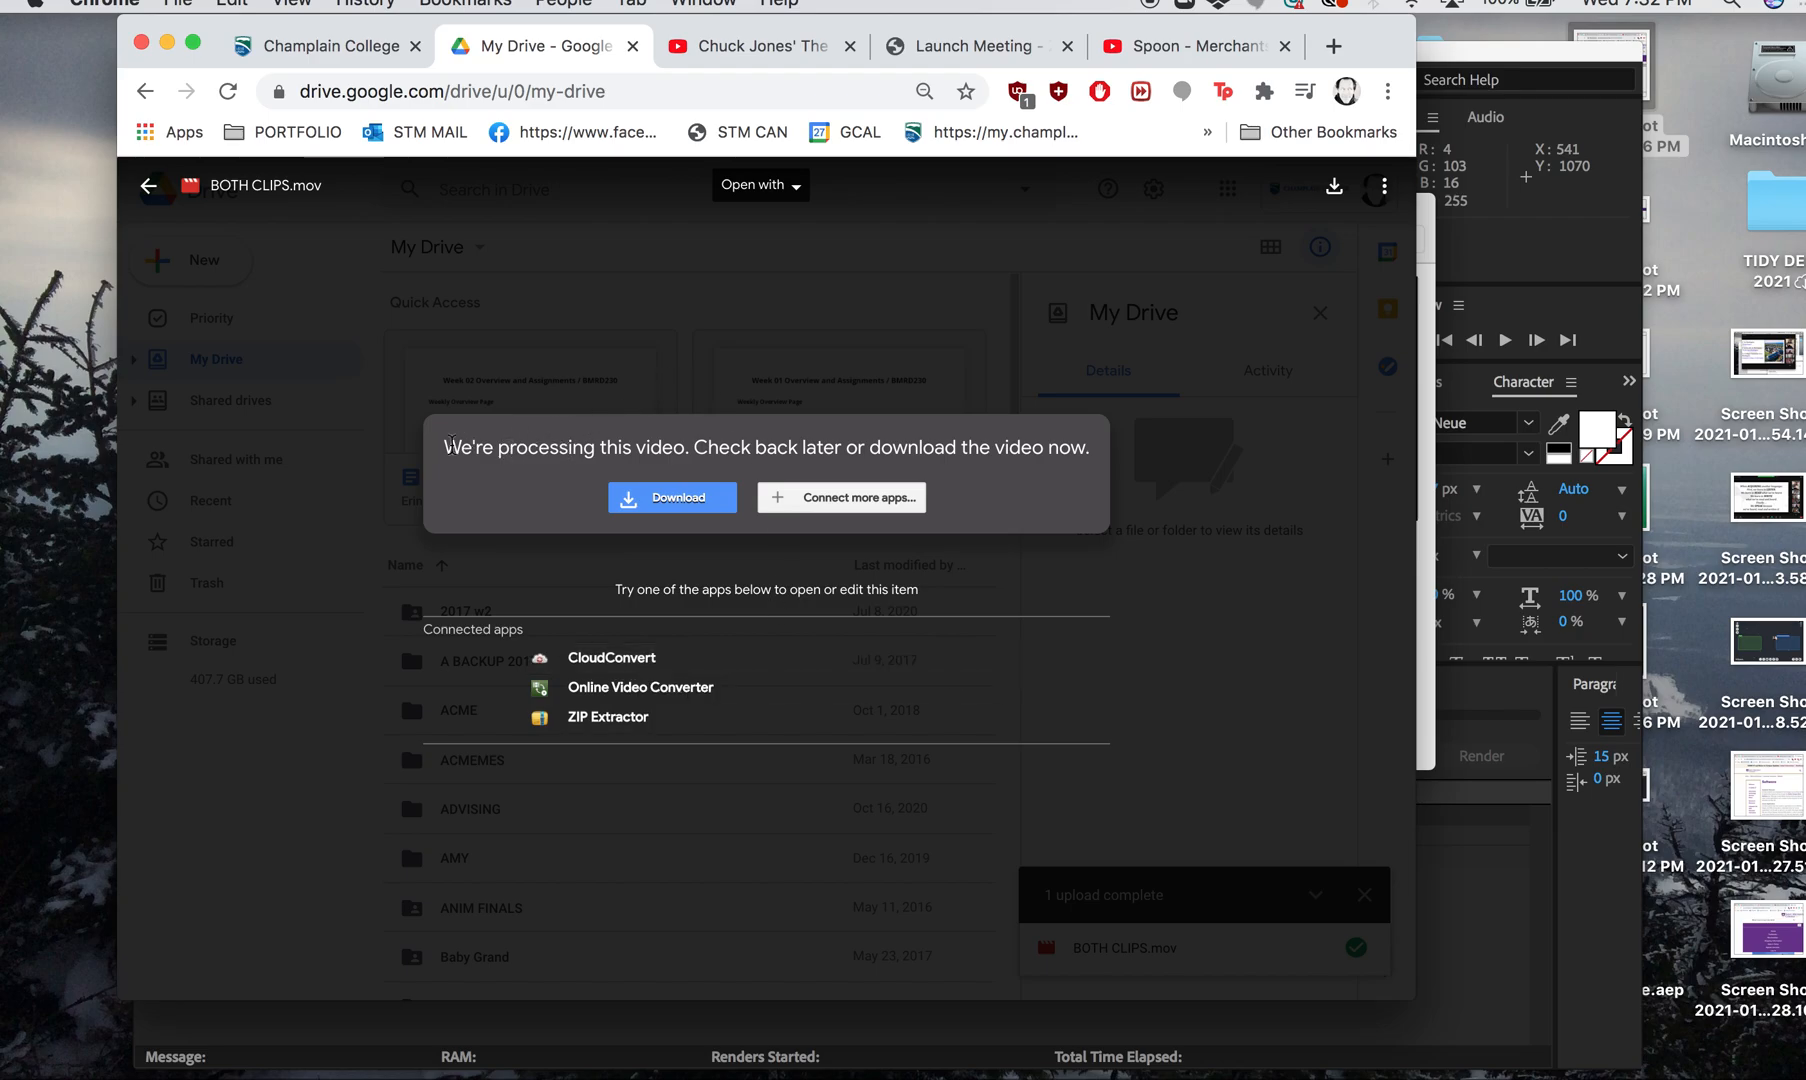
pyautogui.moveTo(445, 449); pyautogui.dragTo(683, 456)
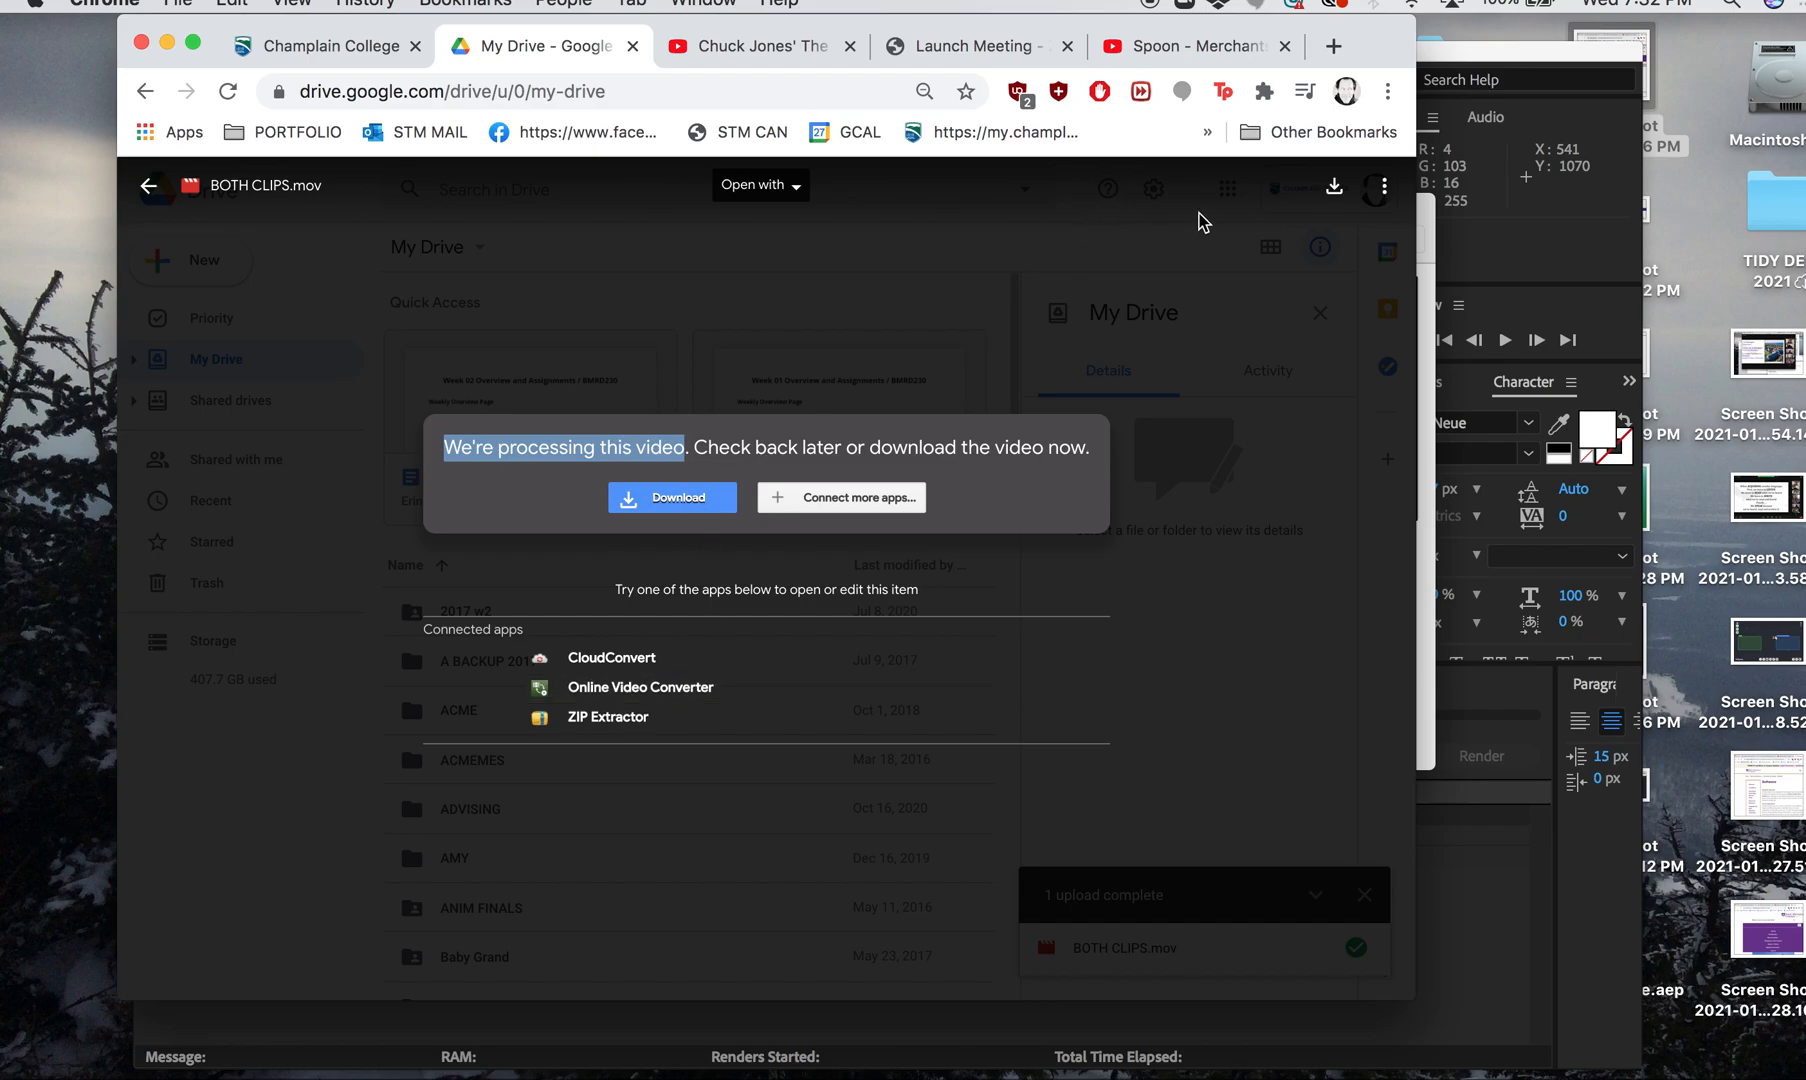
# Share BOTH CLIPS.mov by changing its link access from Restricted to Anyone with the link
pyautogui.click(1388, 190)
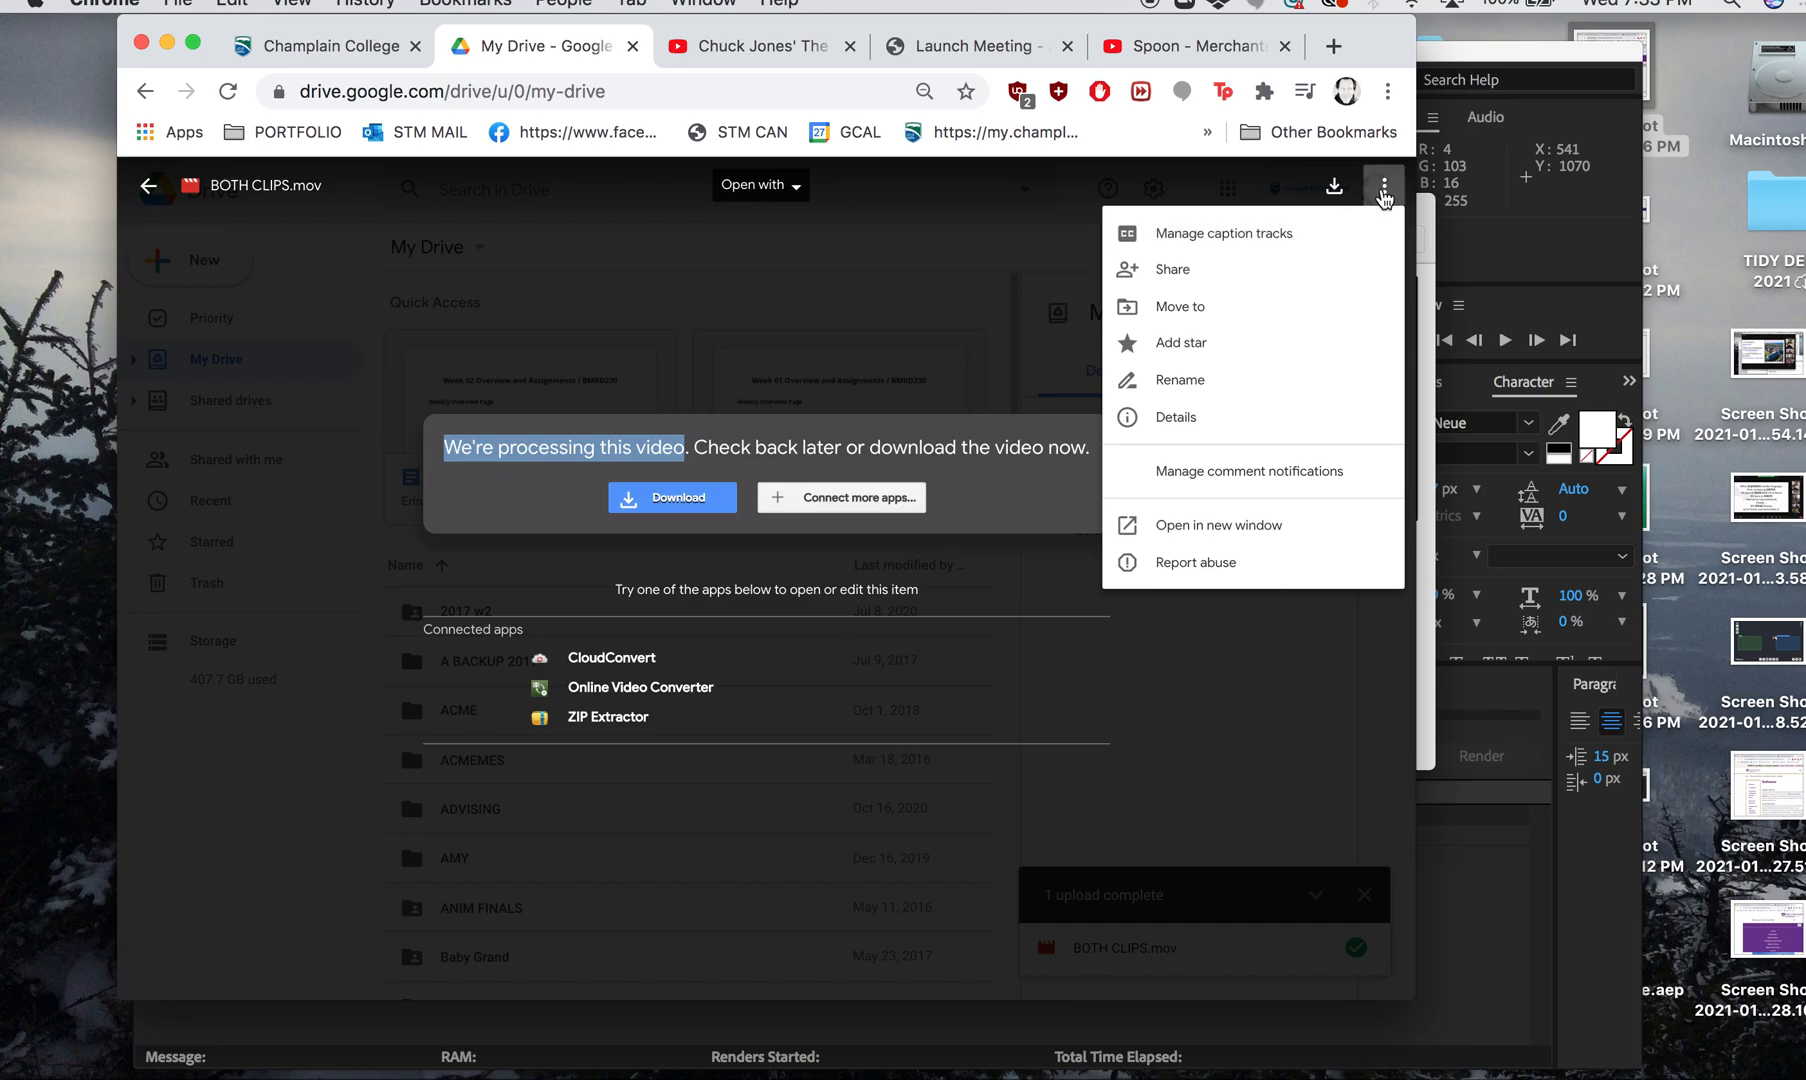
pyautogui.click(1205, 268)
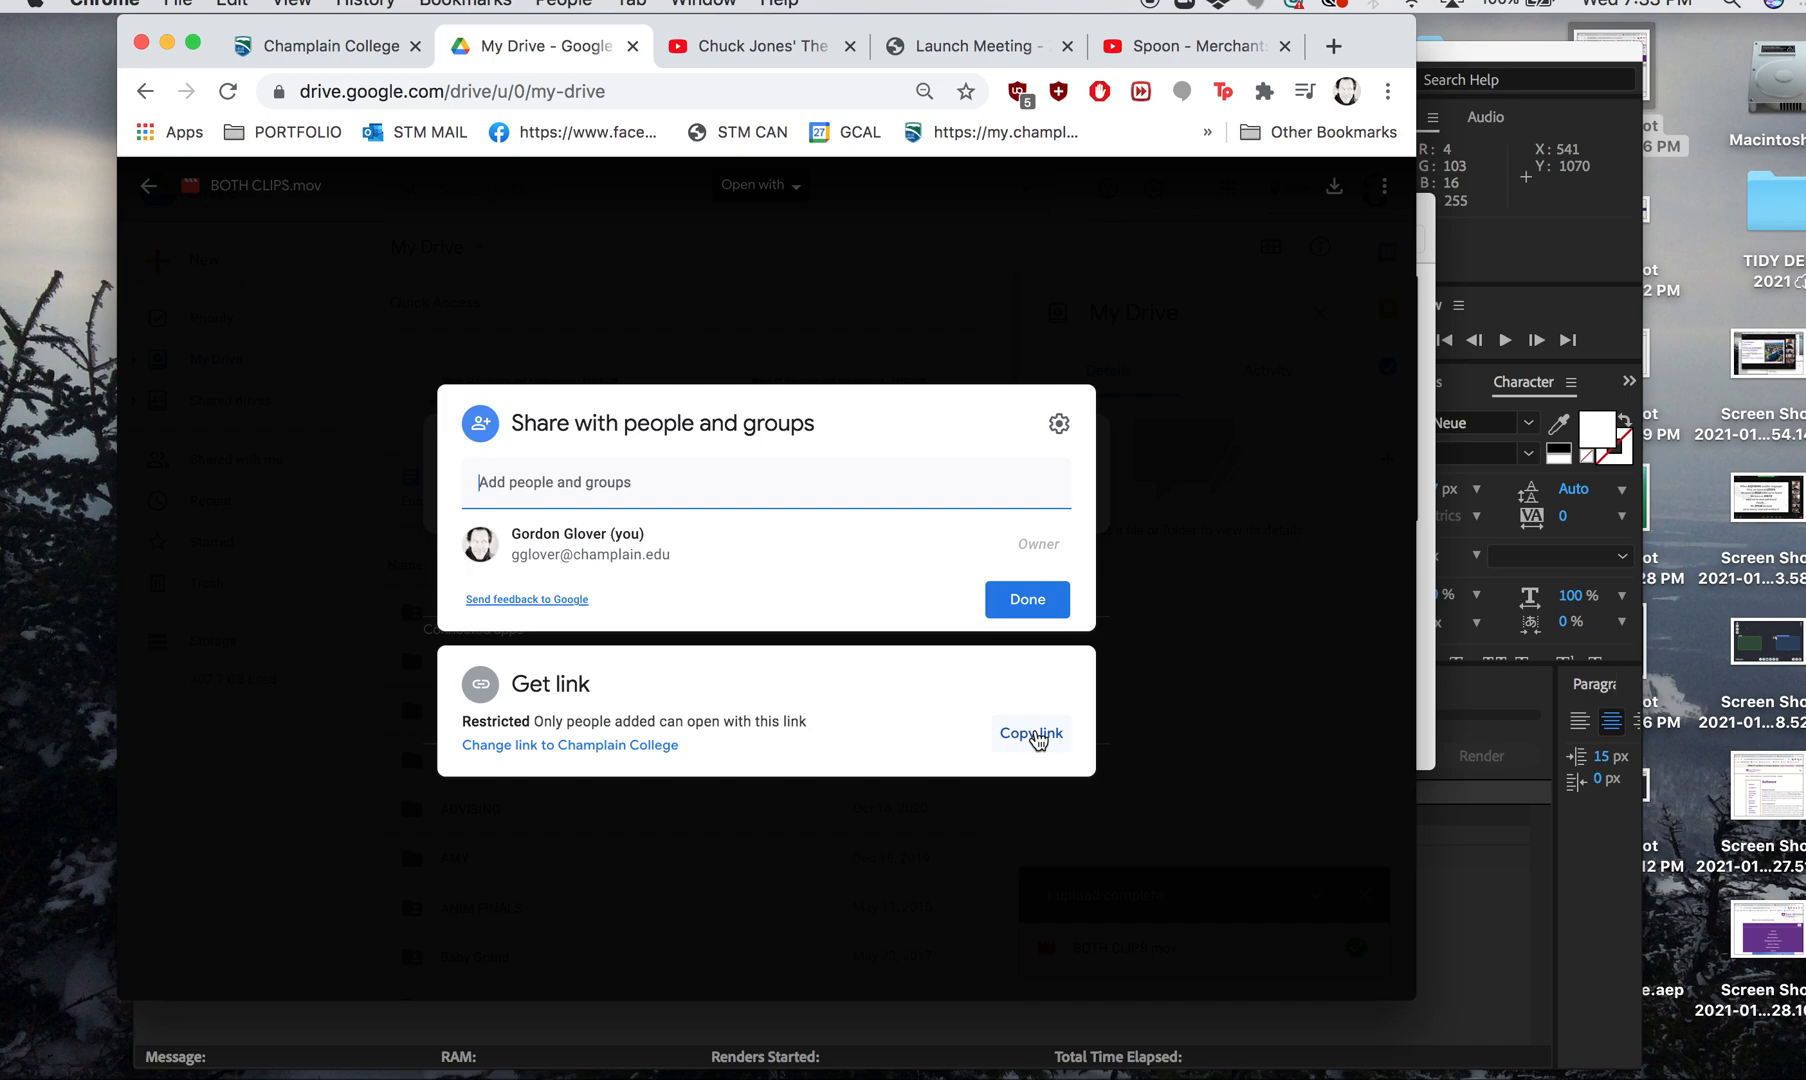
pyautogui.click(532, 727)
pyautogui.moveTo(532, 727); pyautogui.dragTo(812, 726)
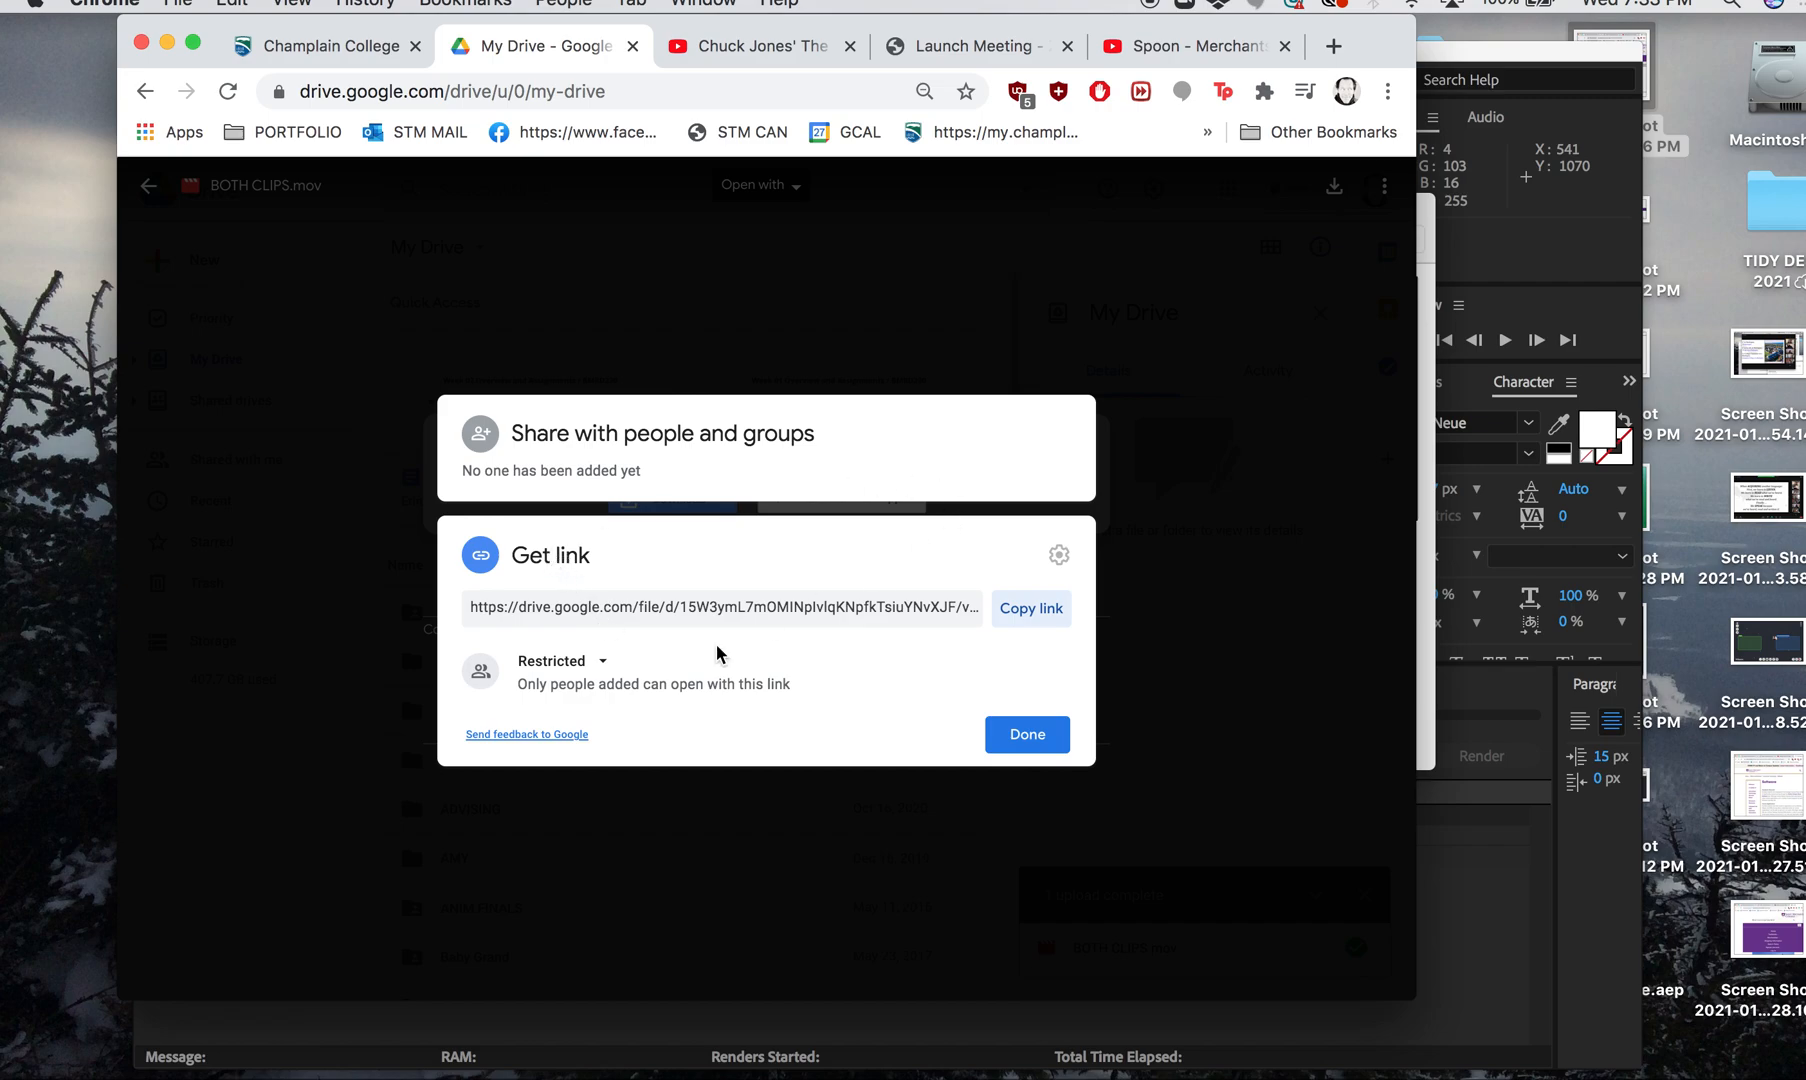
pyautogui.click(603, 664)
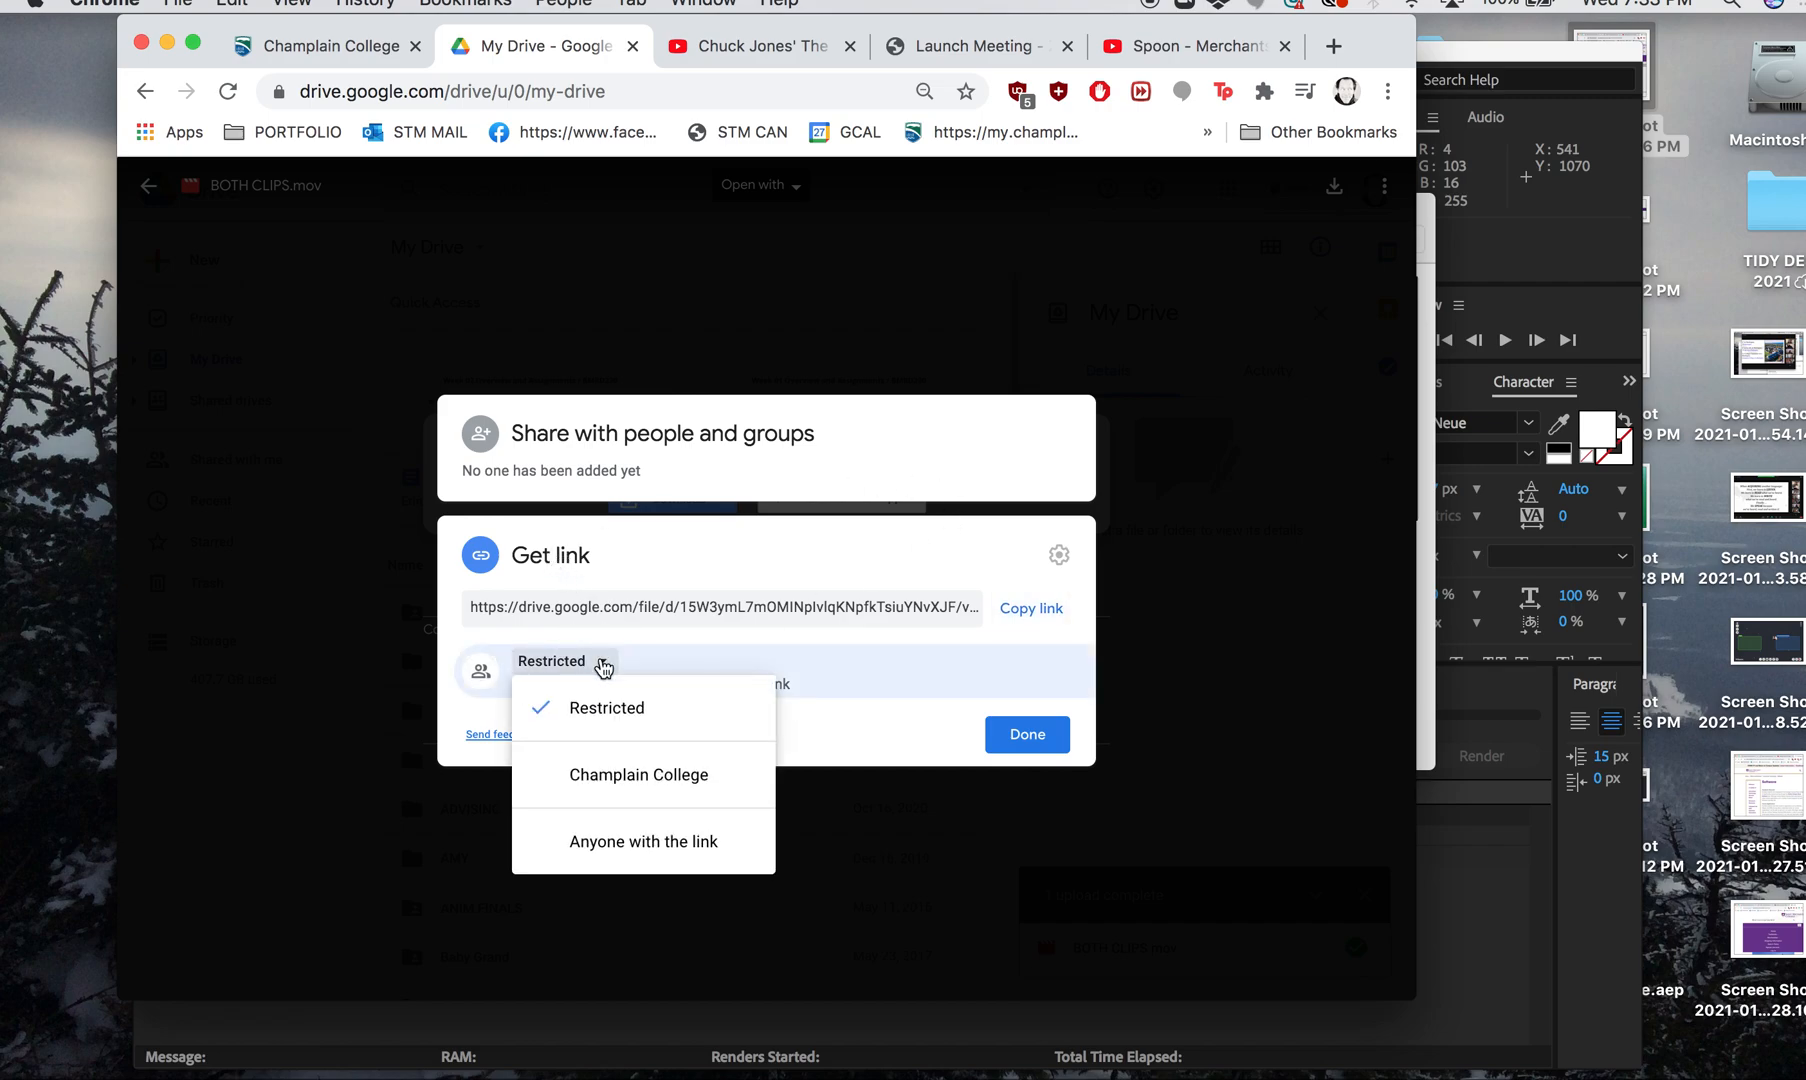
pyautogui.click(605, 845)
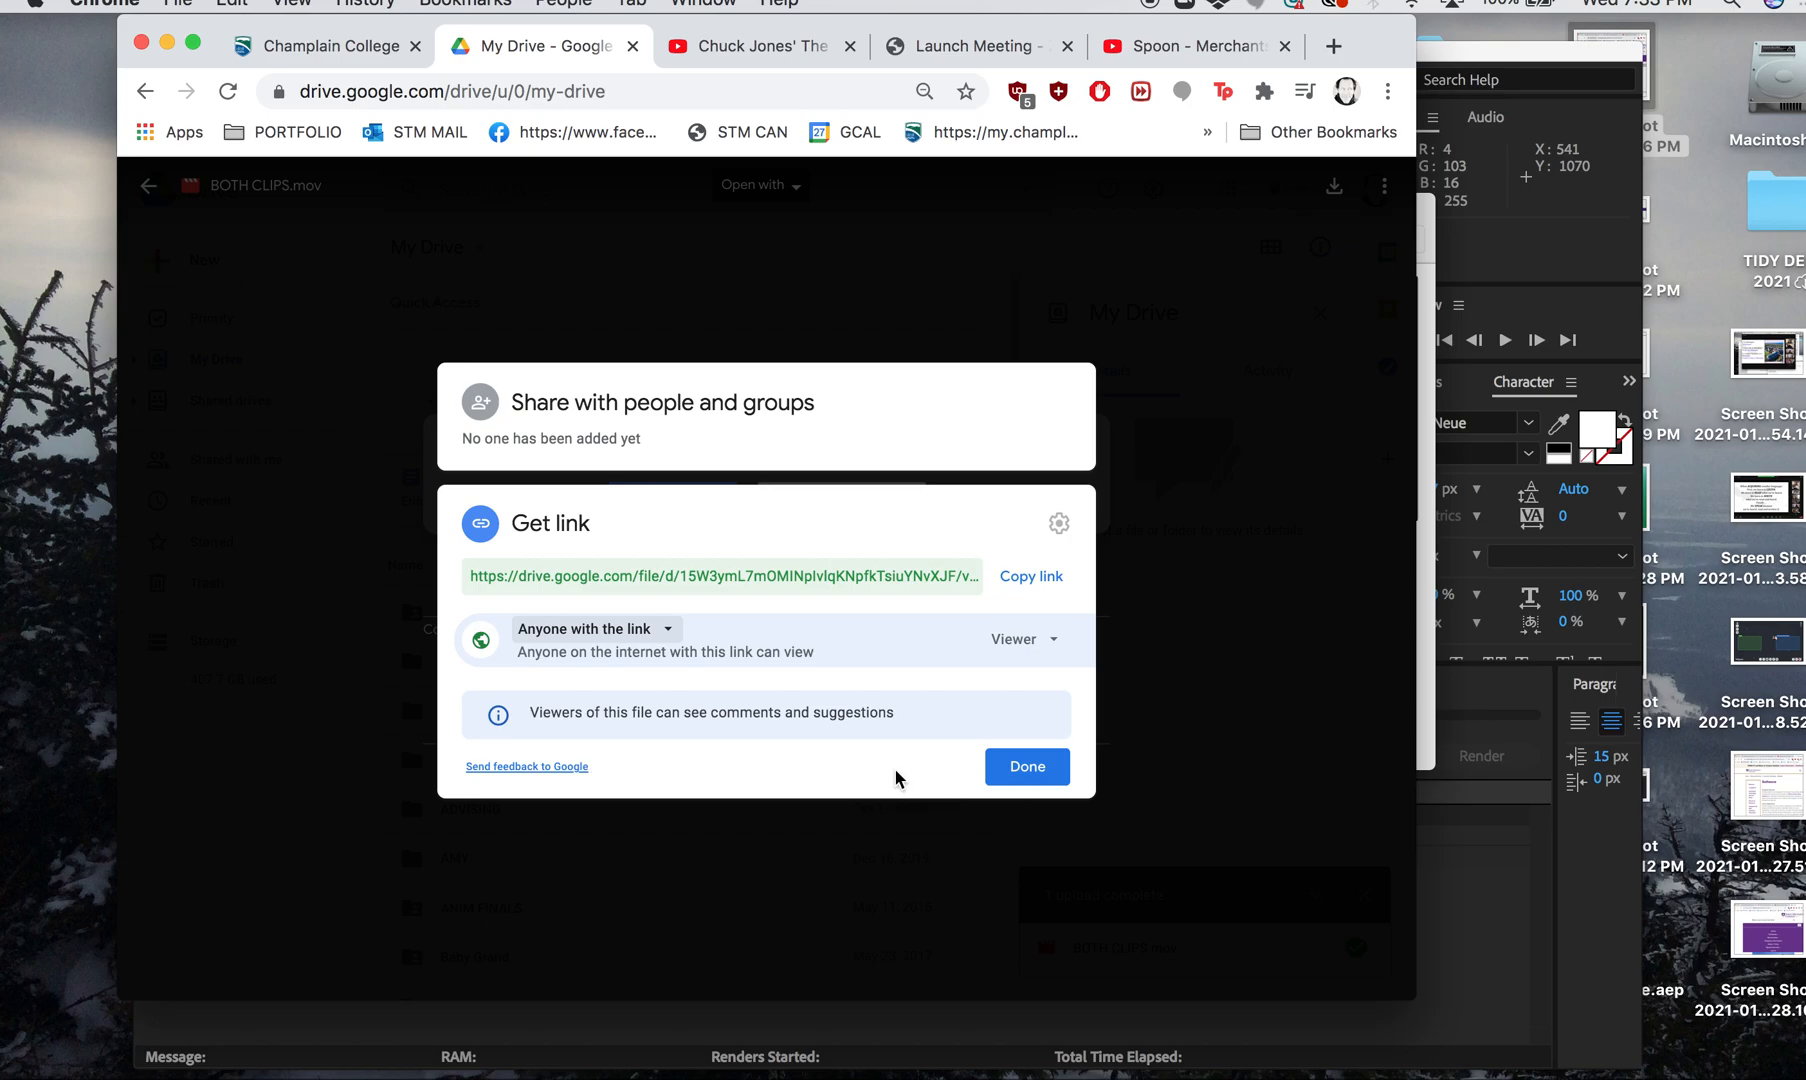
# Copy the shareable link to BOTH CLIPS.mov
pyautogui.click(1030, 591)
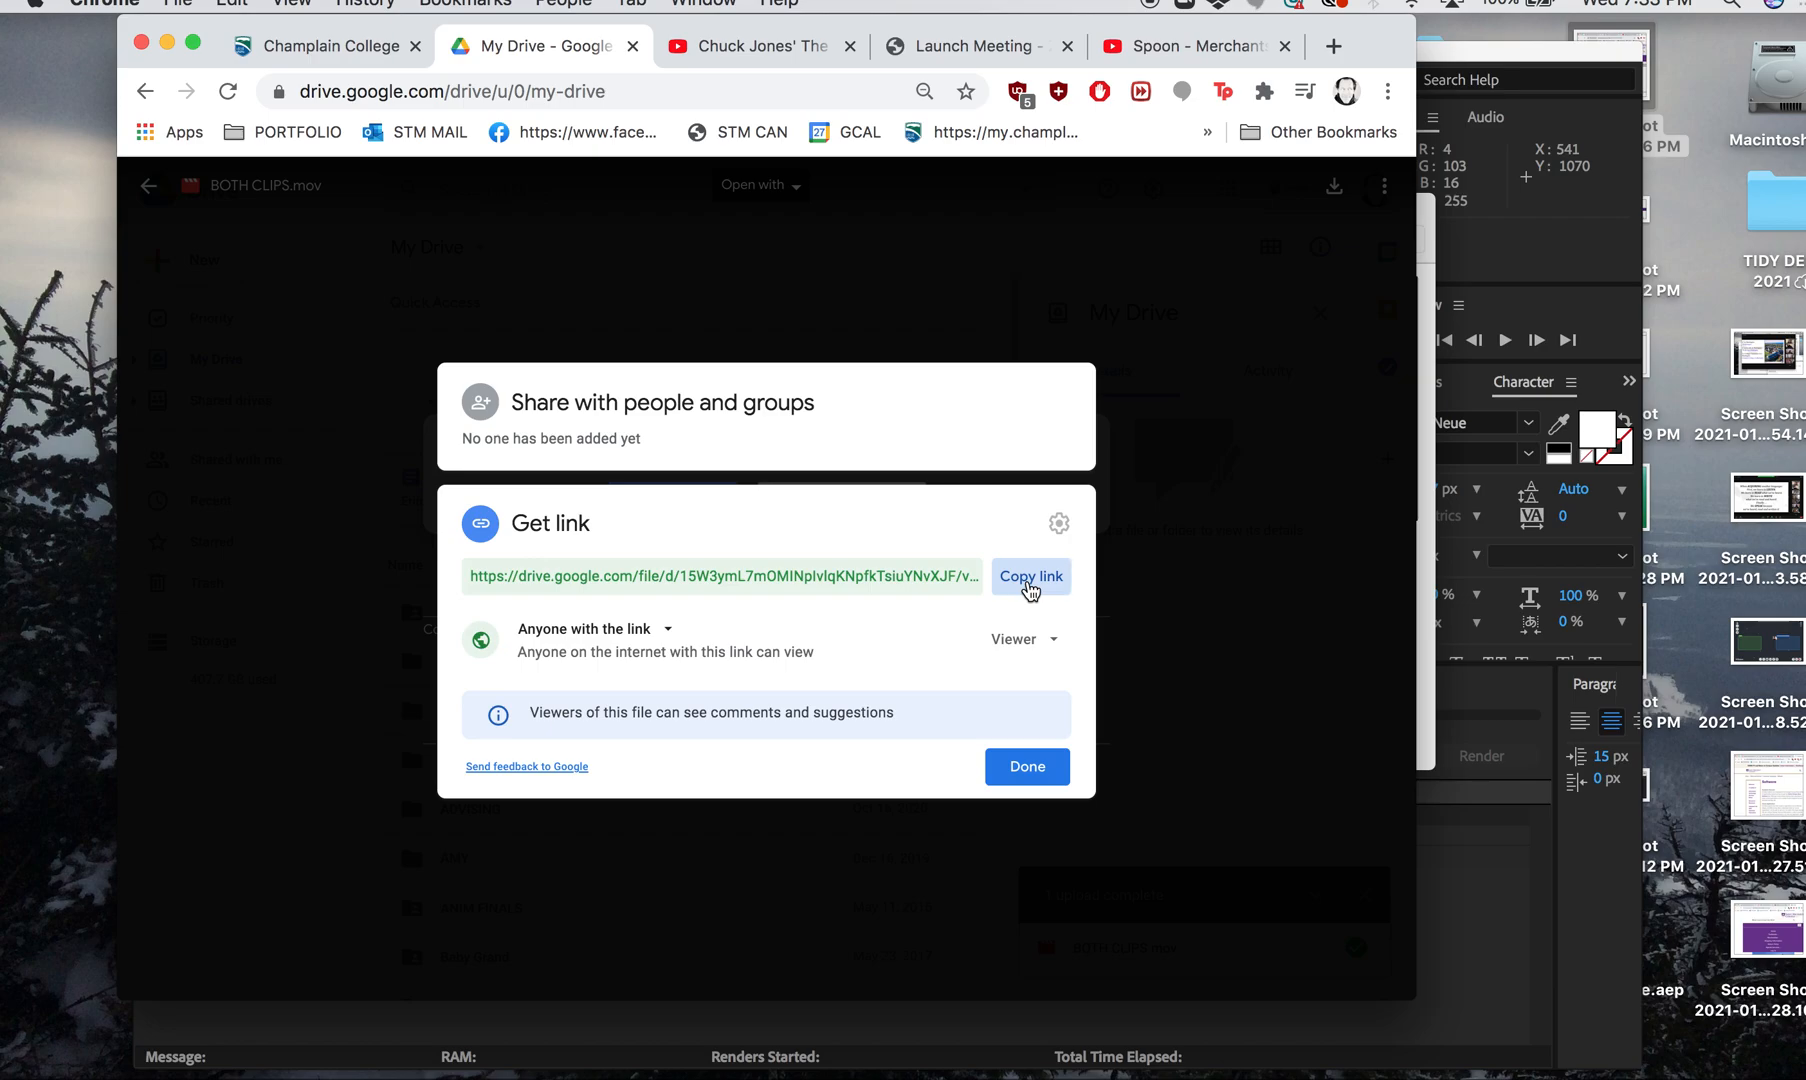
pyautogui.click(1037, 591)
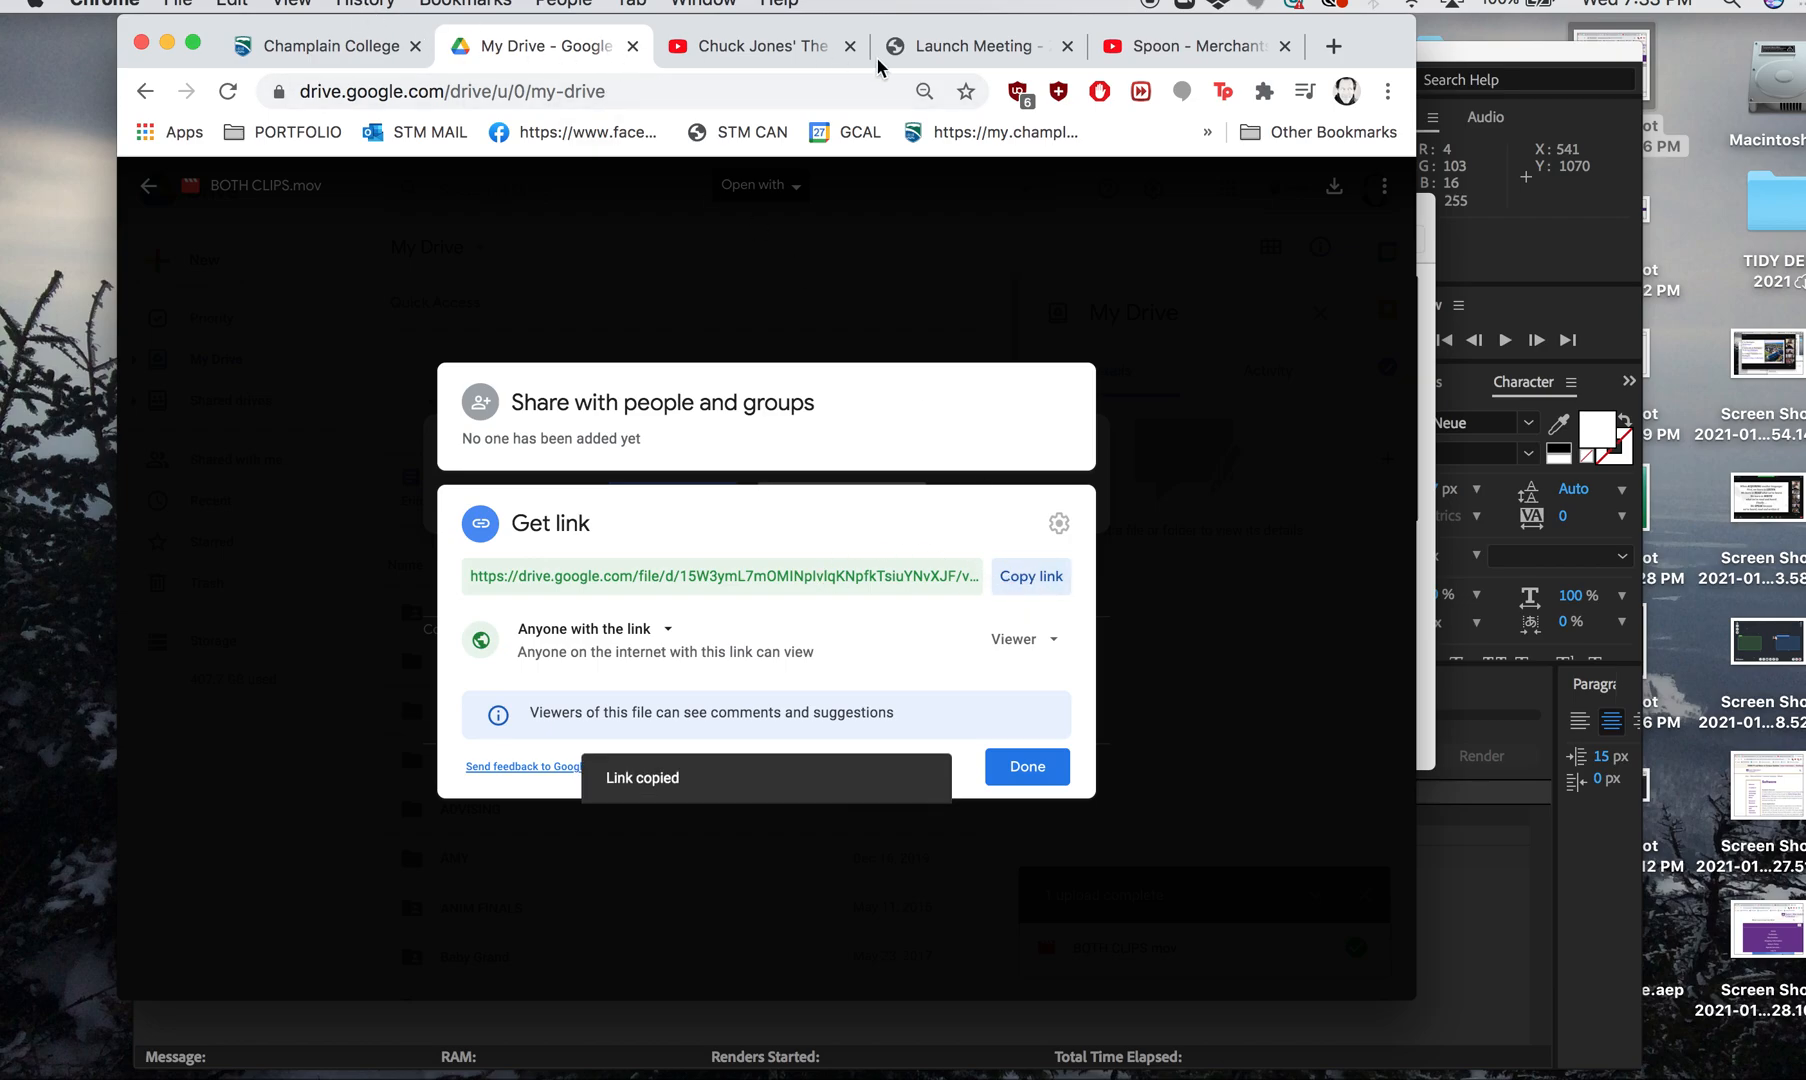
# Move the browser and After Effects windows aside, bring the browser back in front and open a new tab
pyautogui.moveTo(200, 27); pyautogui.dragTo(712, 386)
pyautogui.moveTo(267, 59); pyautogui.dragTo(653, 575)
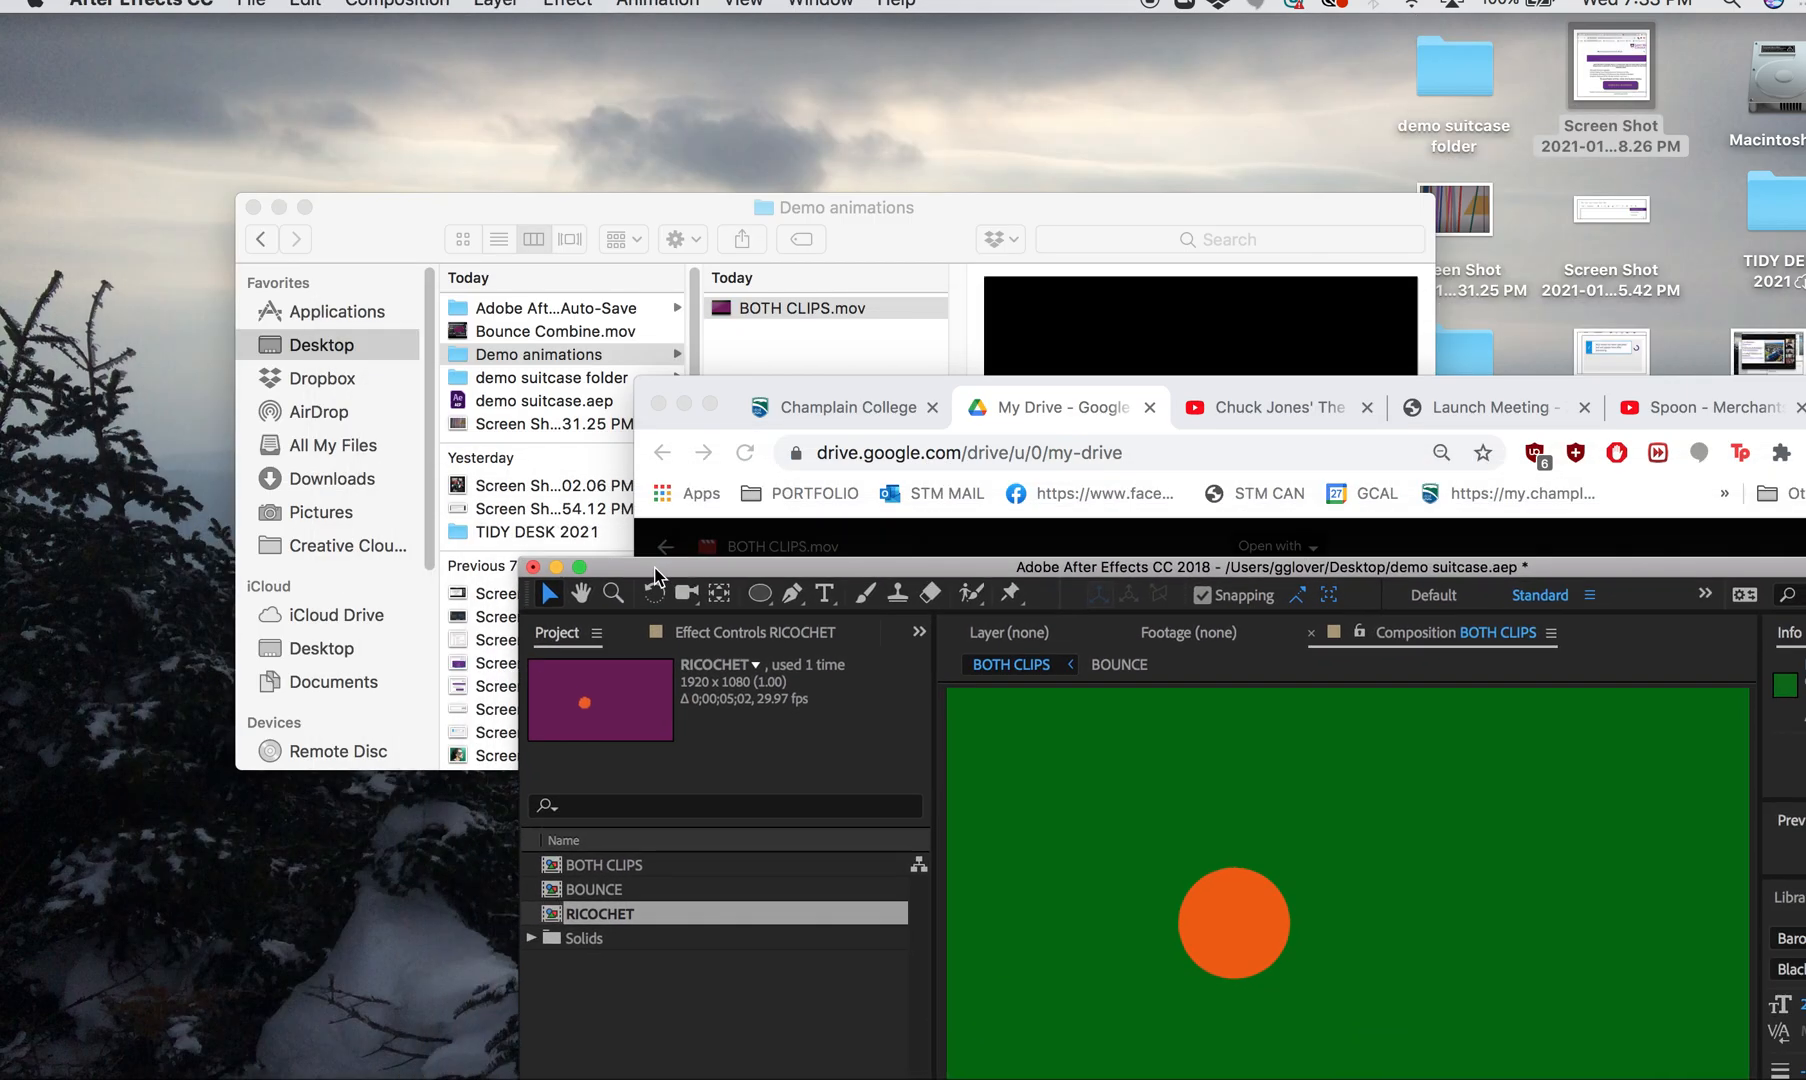
pyautogui.moveTo(731, 382); pyautogui.dragTo(455, 350)
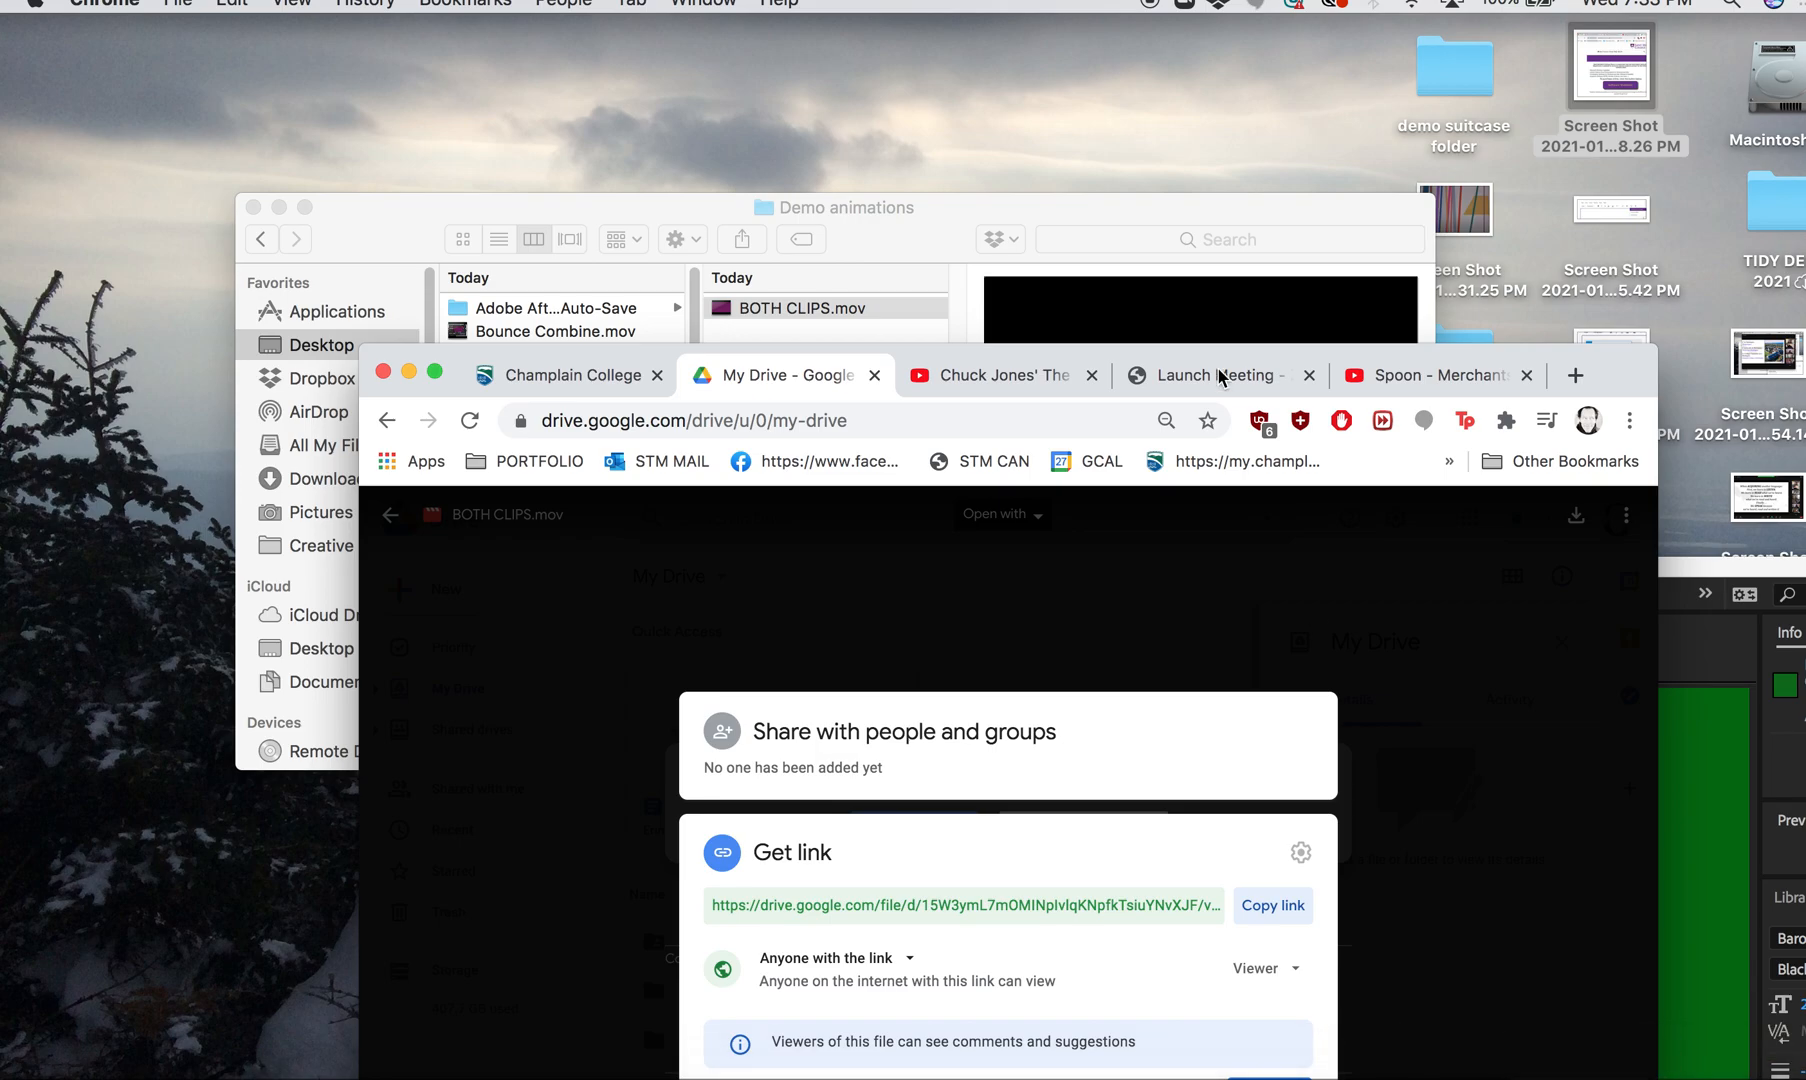
pyautogui.moveTo(1419, 353); pyautogui.dragTo(1324, 286)
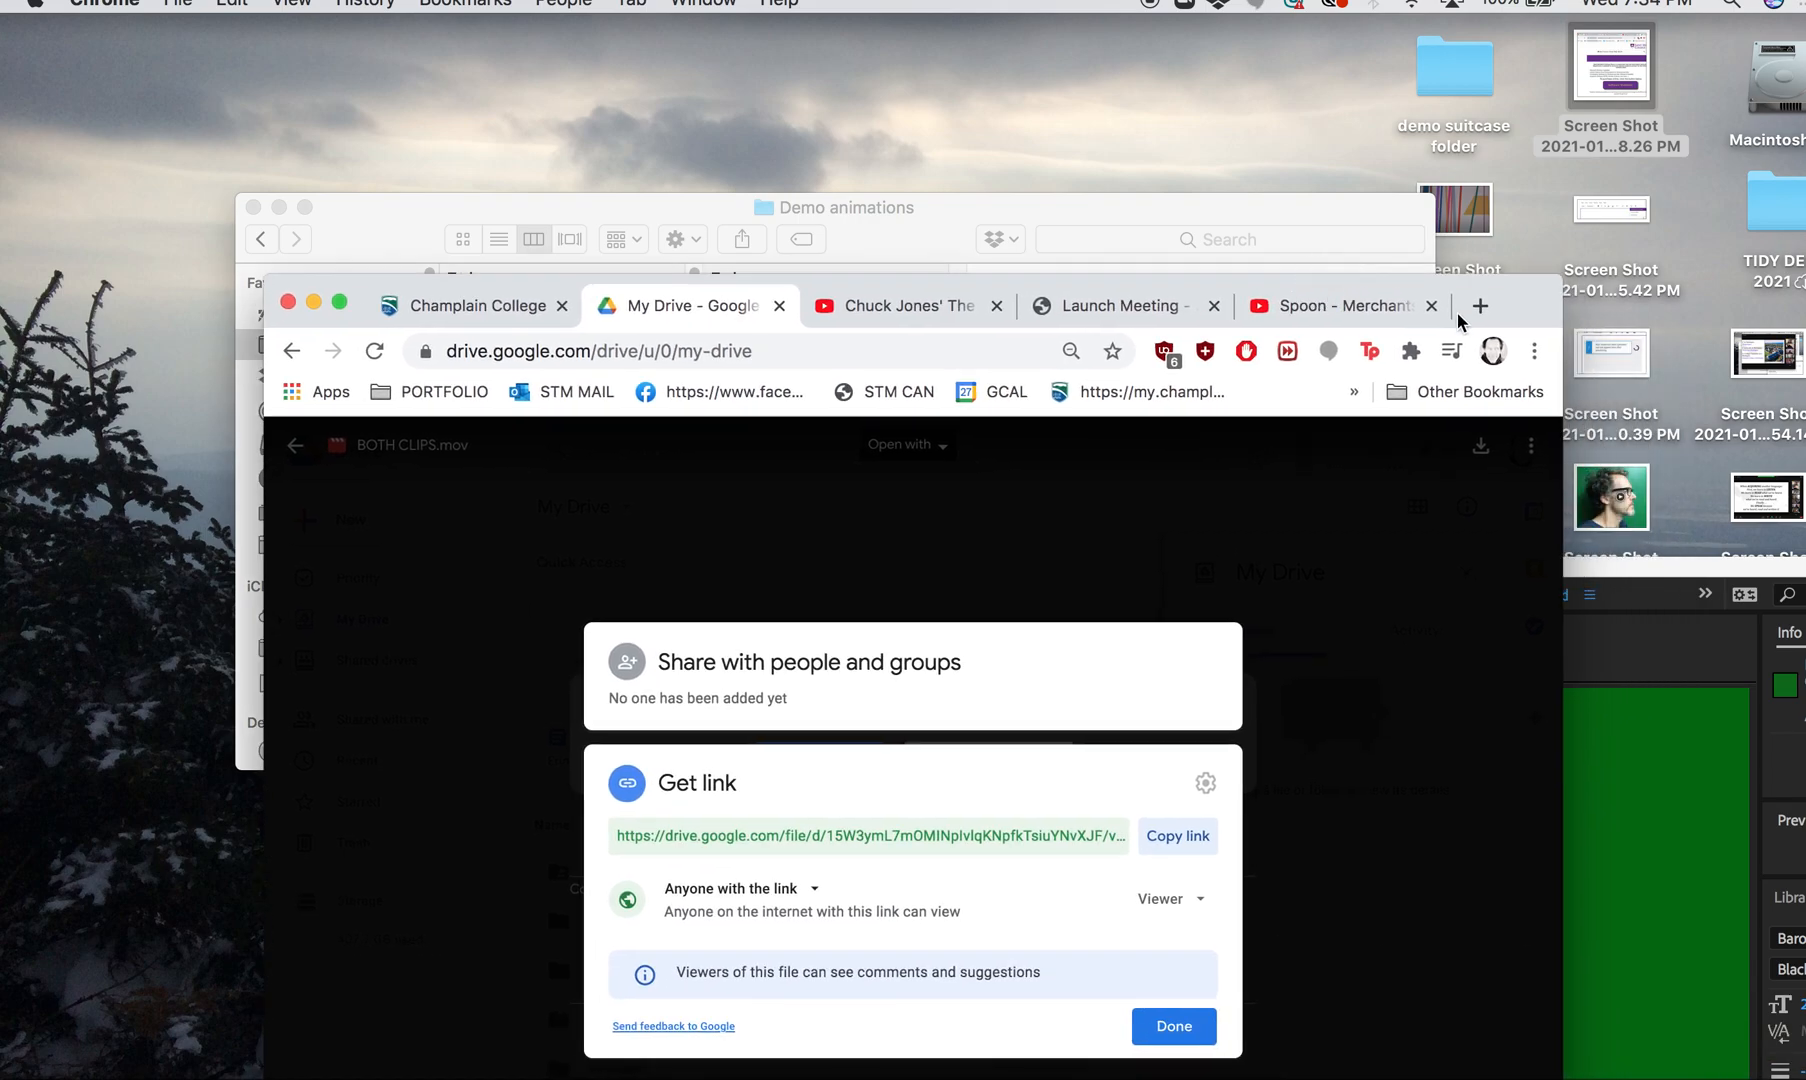
pyautogui.click(1481, 309)
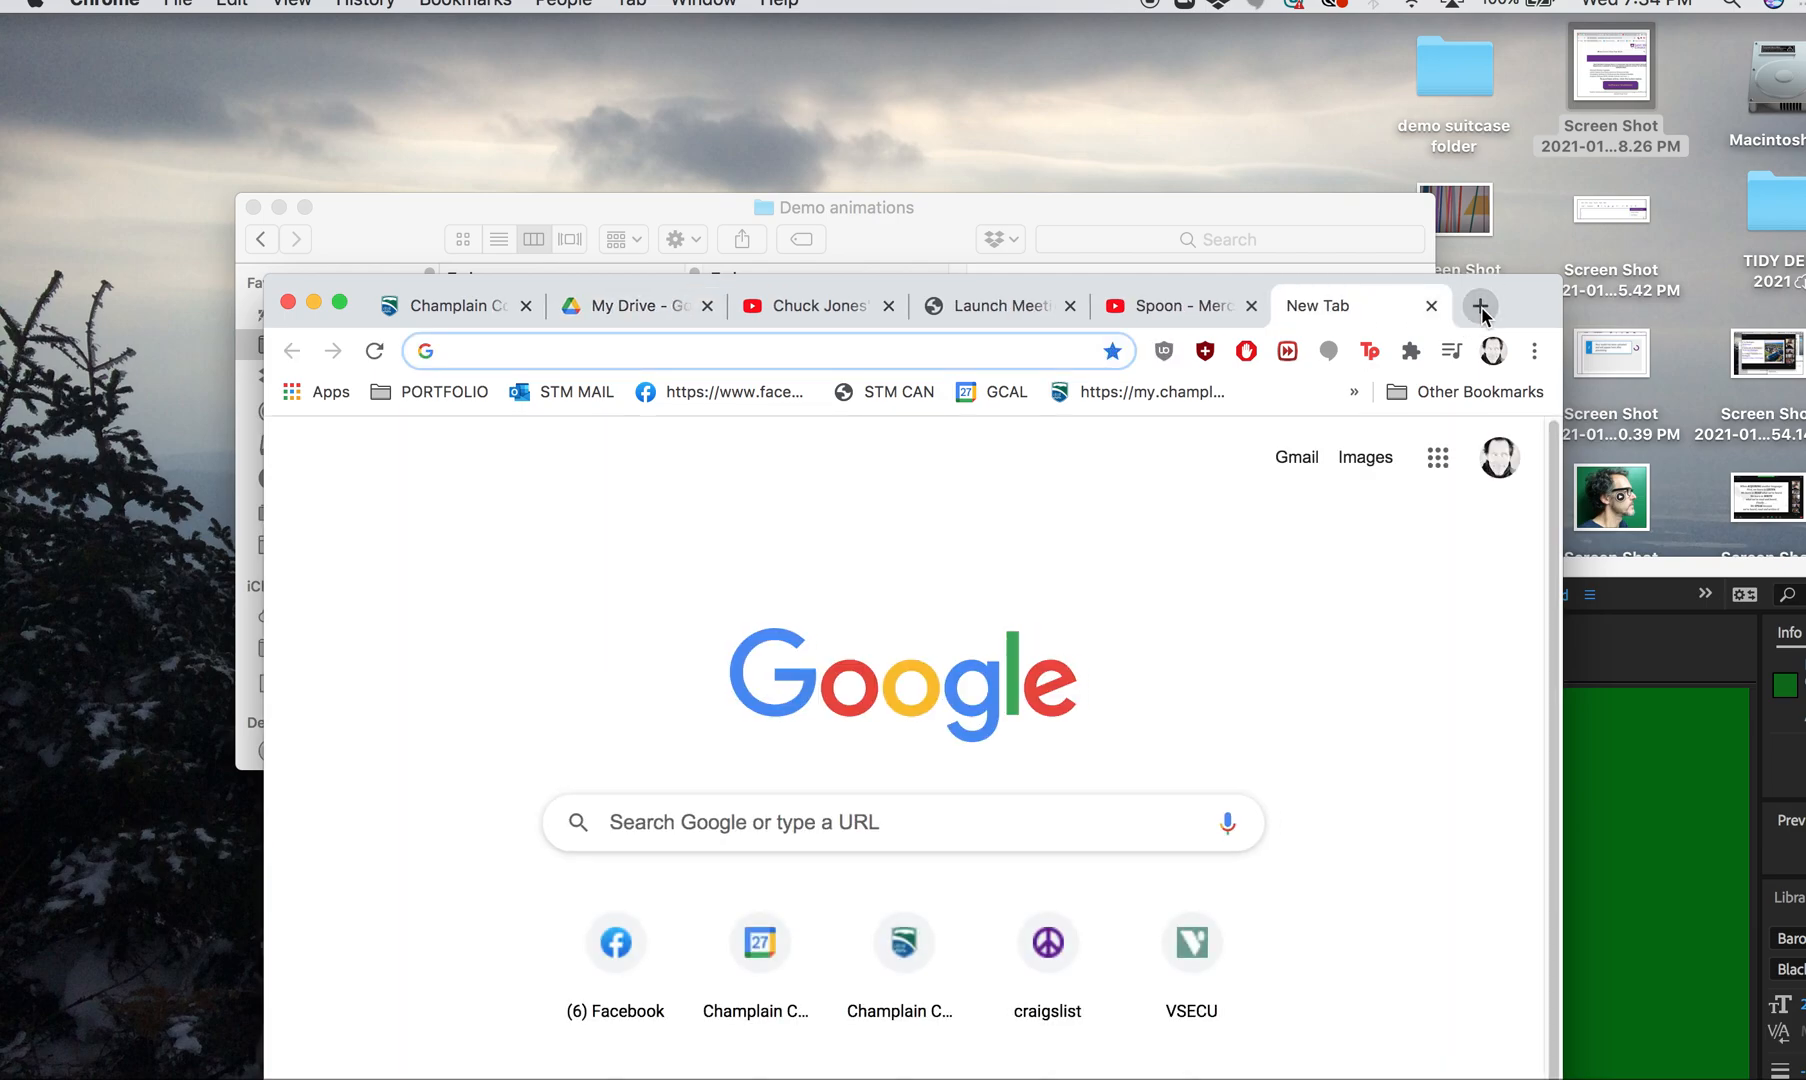
# Move the browser aside, switch to After Effects with its window fully on screen, and select the BOUNCE layer in the BOTH CLIPS composition
pyautogui.moveTo(356, 287); pyautogui.dragTo(838, 606)
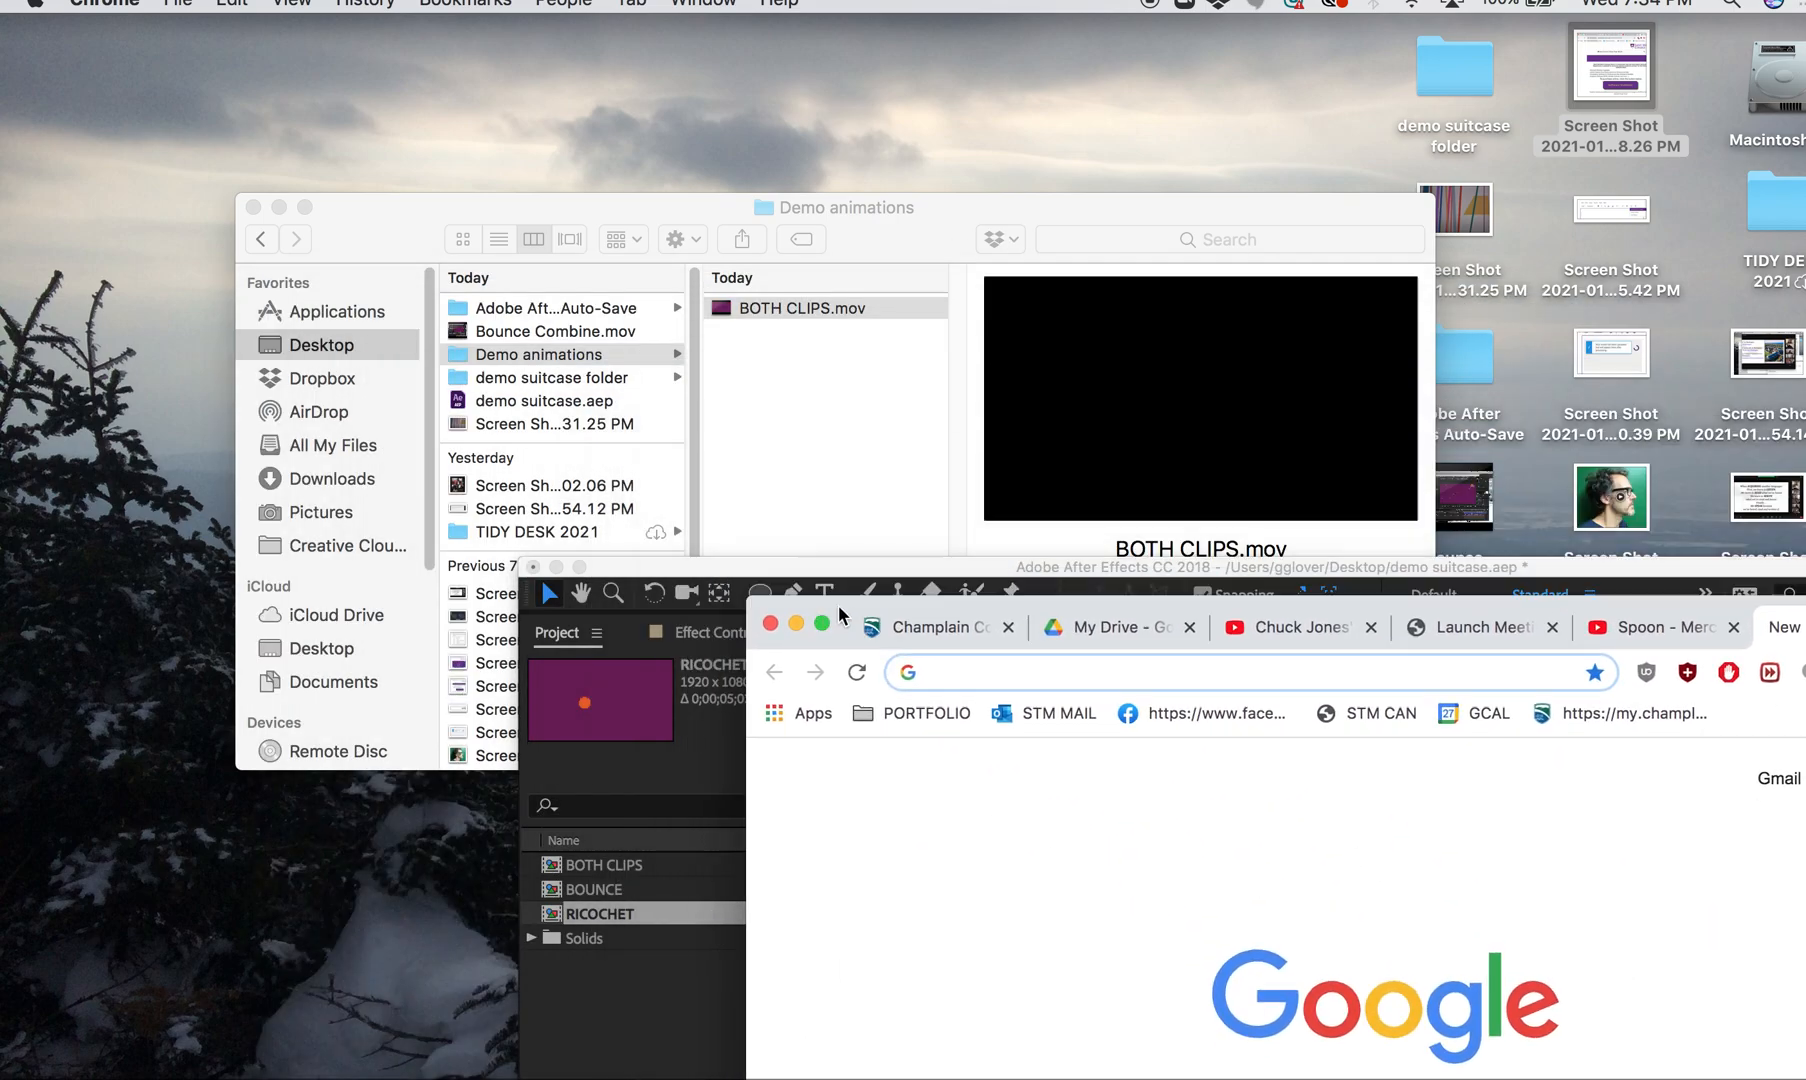
pyautogui.moveTo(705, 578); pyautogui.dragTo(307, 128)
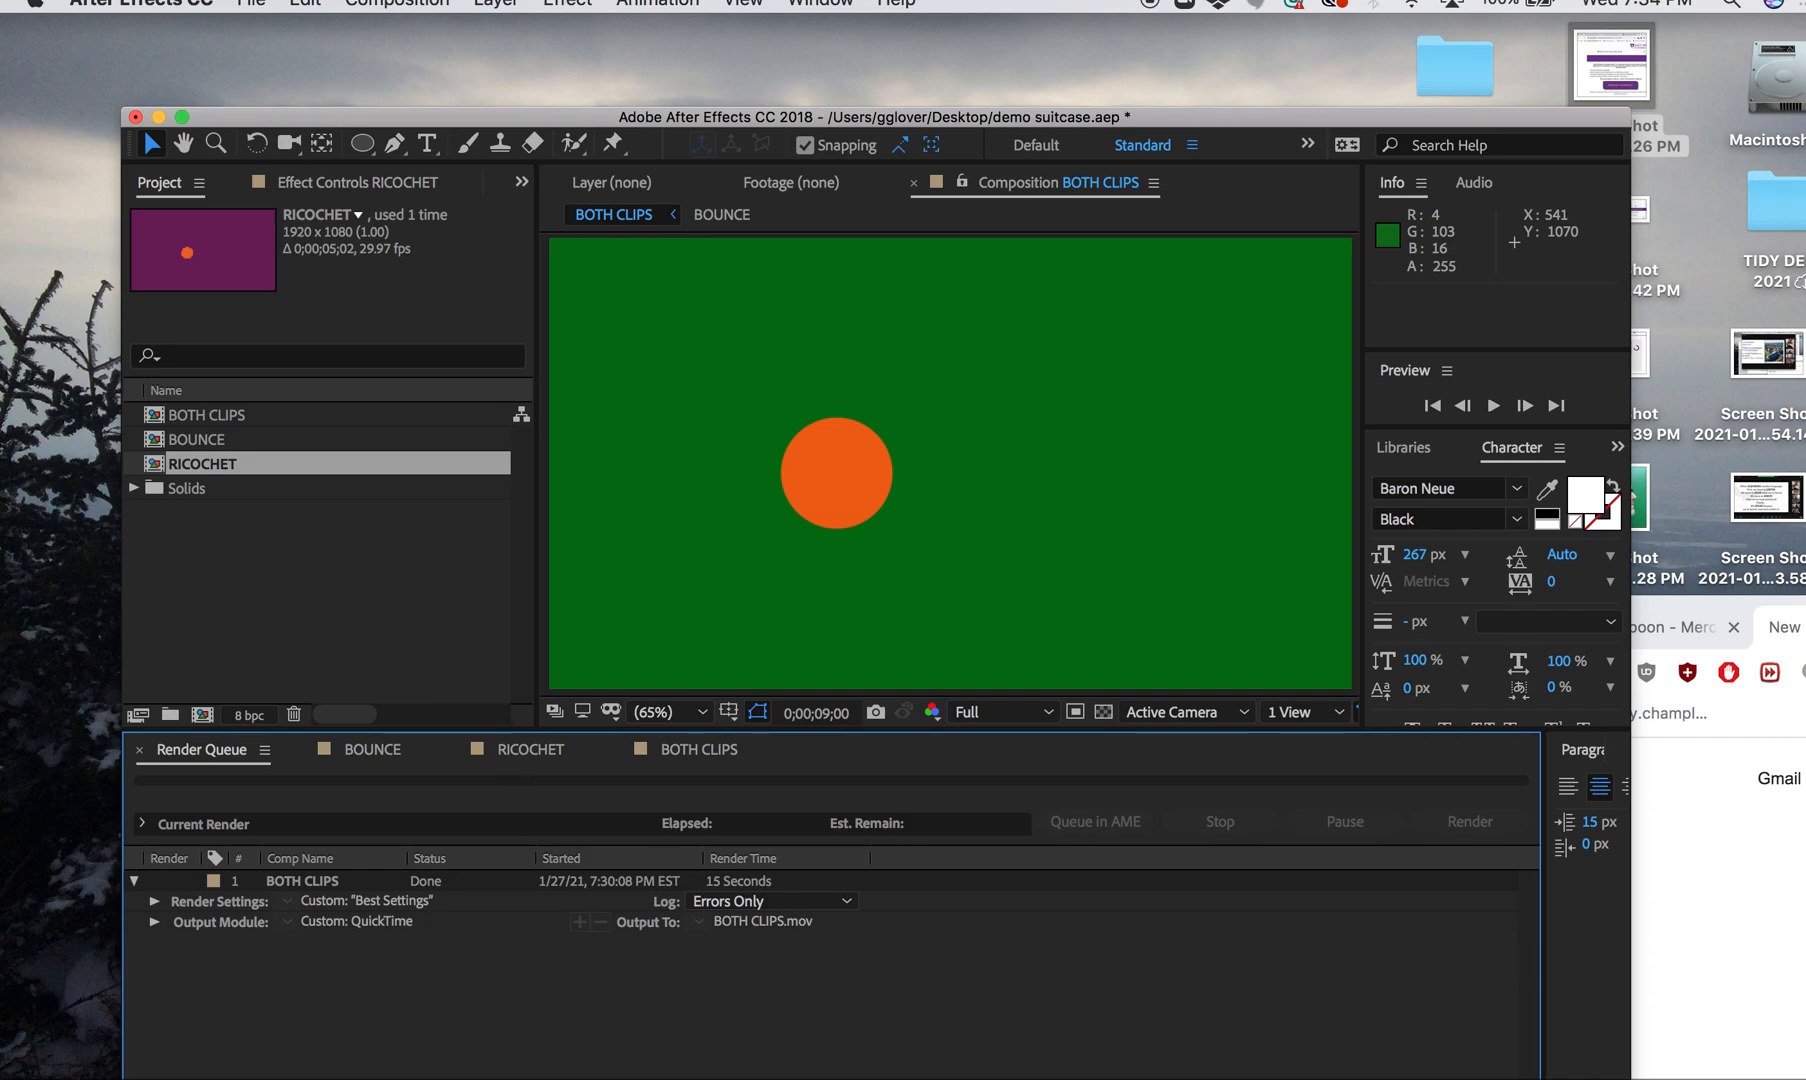
pyautogui.moveTo(524, 117); pyautogui.dragTo(479, 41)
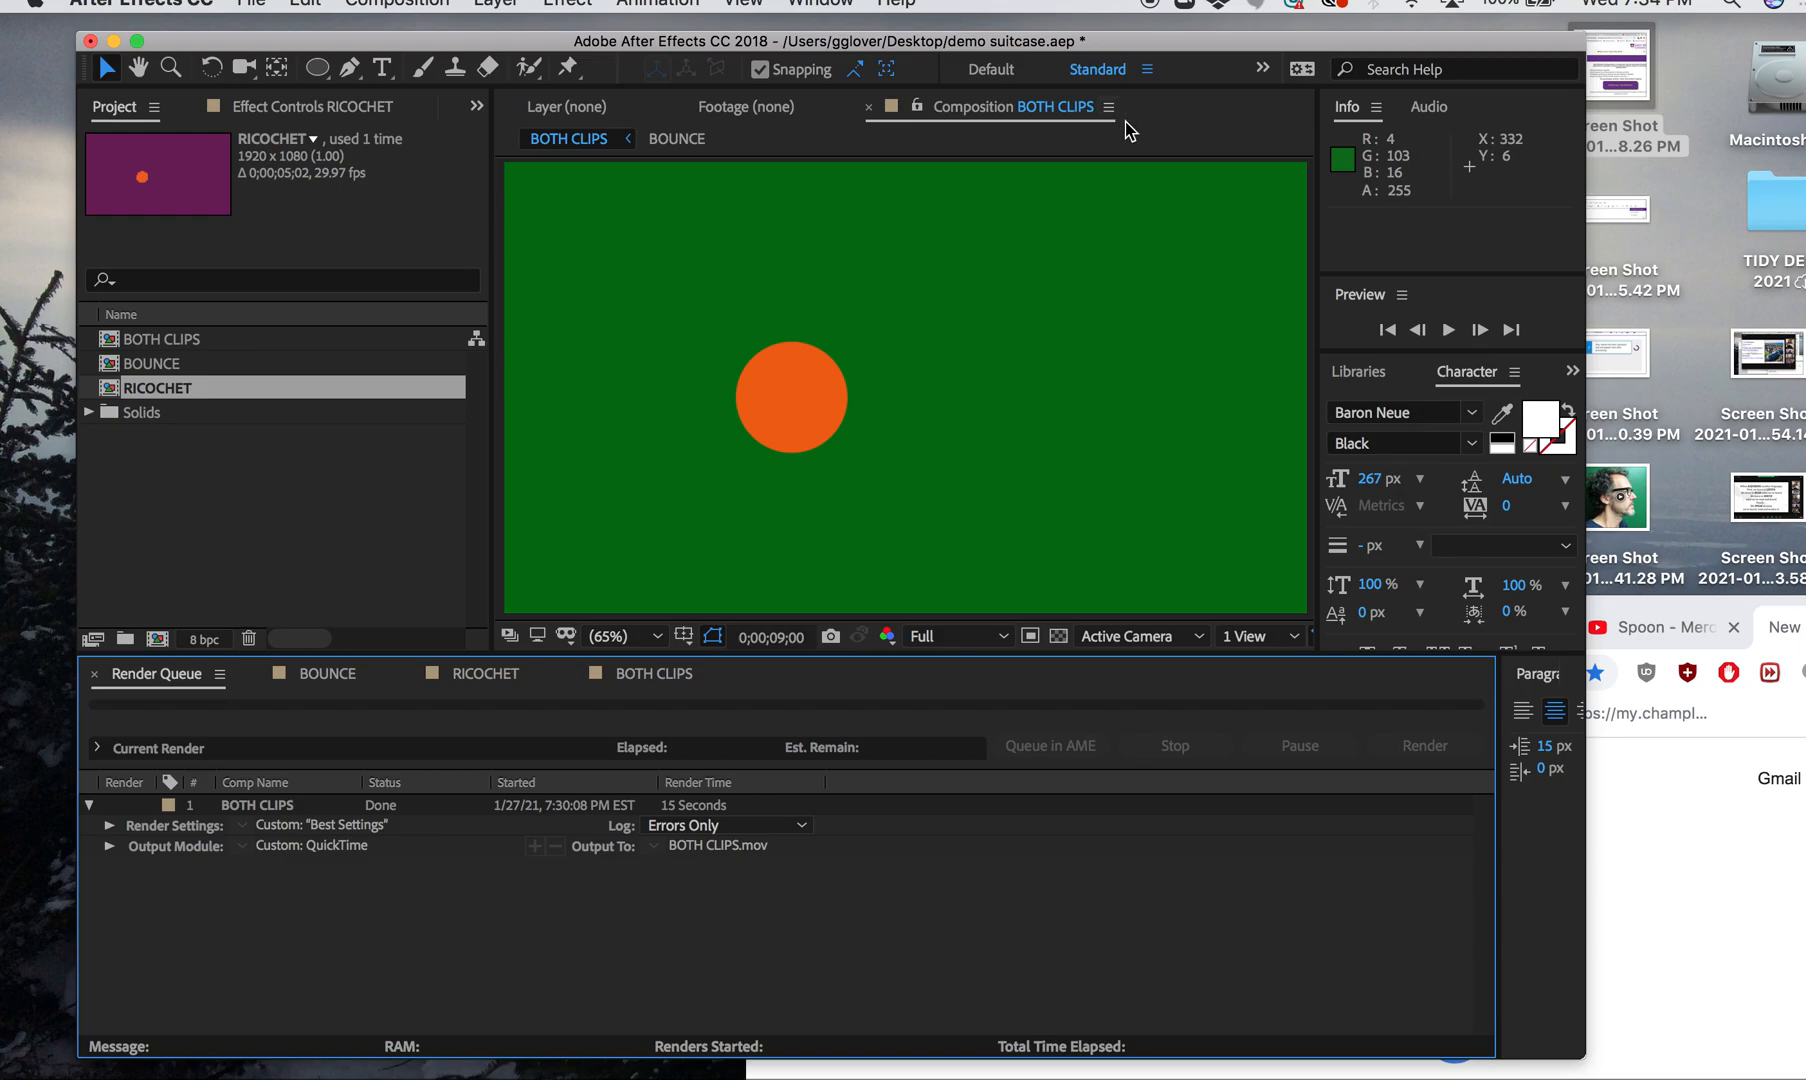
pyautogui.click(879, 351)
pyautogui.click(1279, 1072)
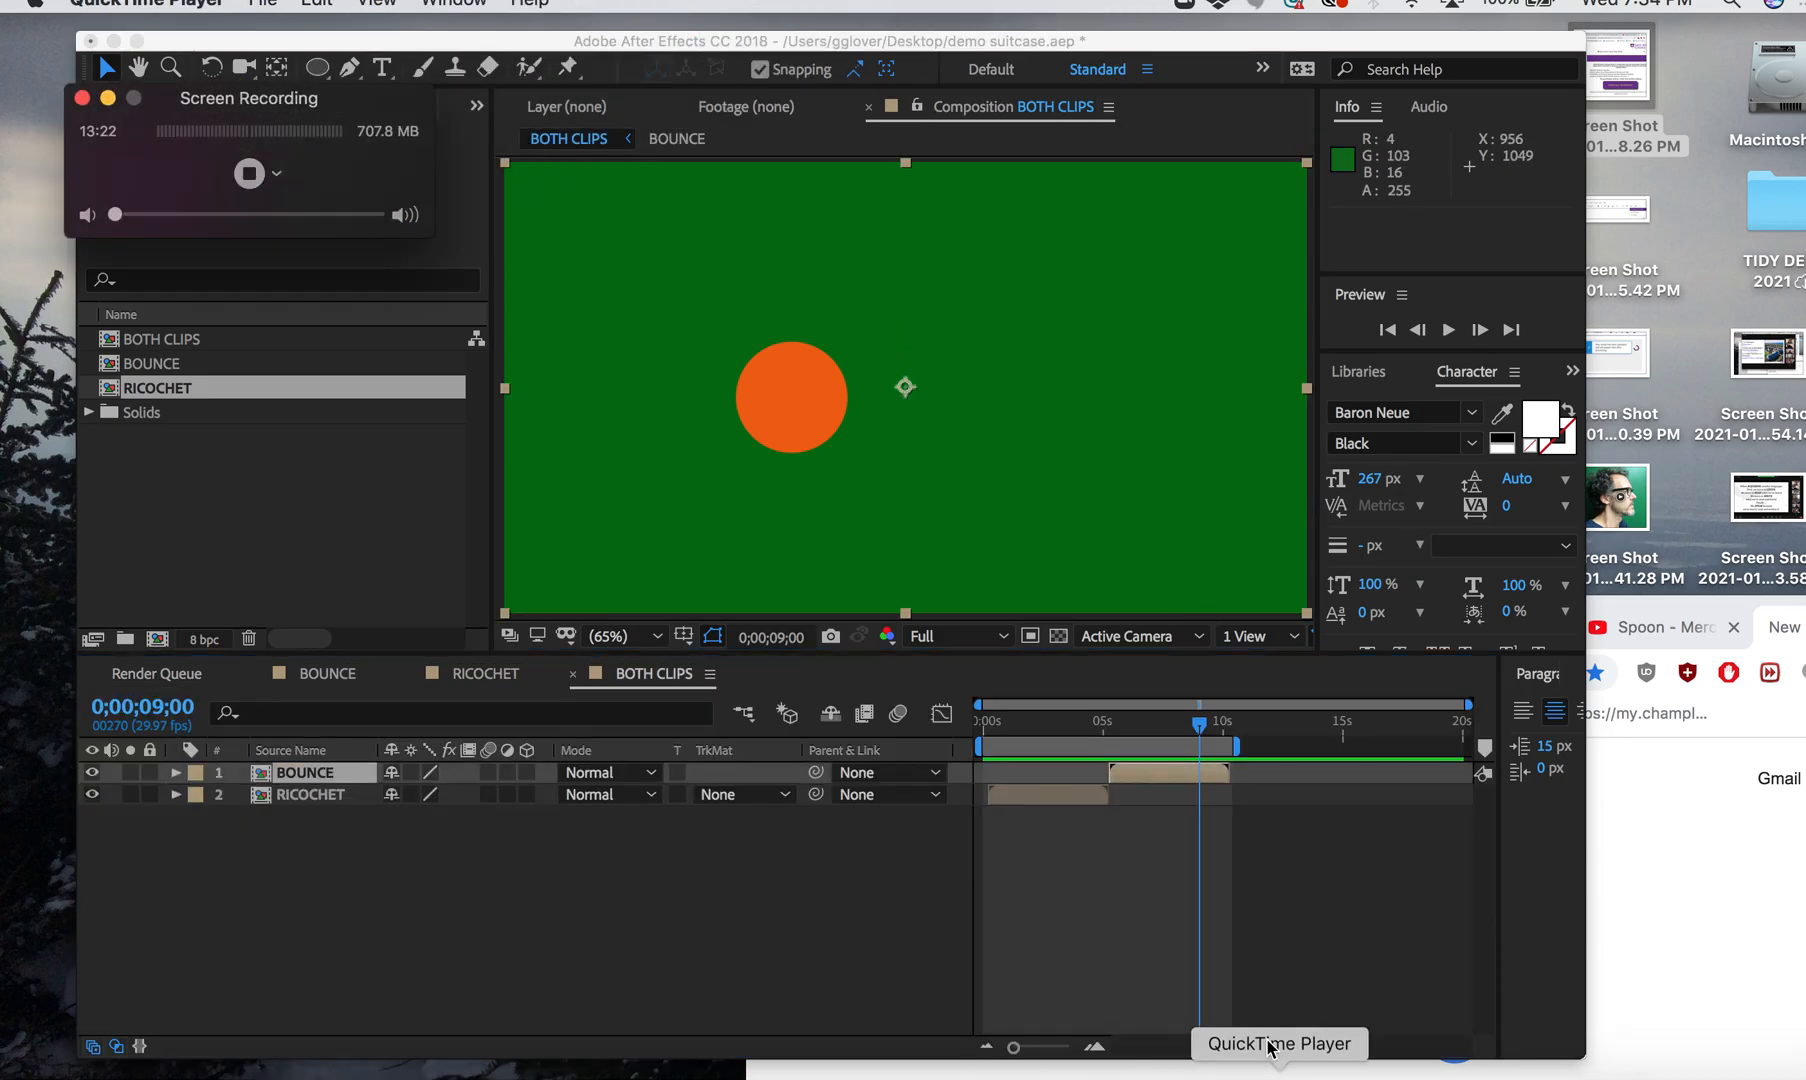